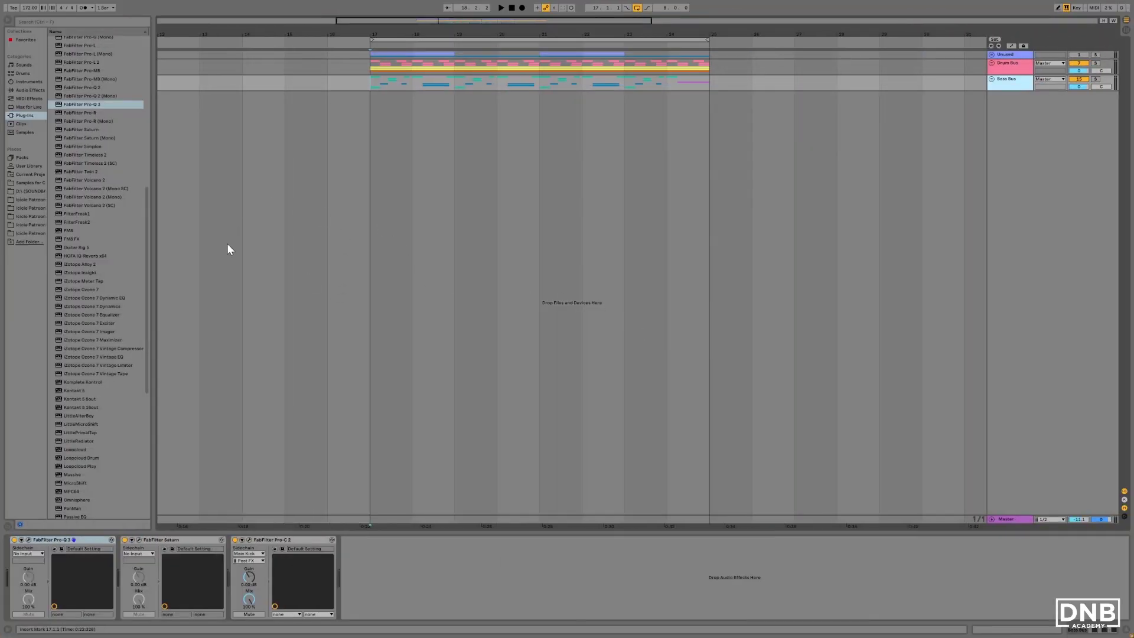
Drag Vital from the Plug-ins browser into the arrangement as a new MIDI track and position its window.
scroll(122, 366, down, 10)
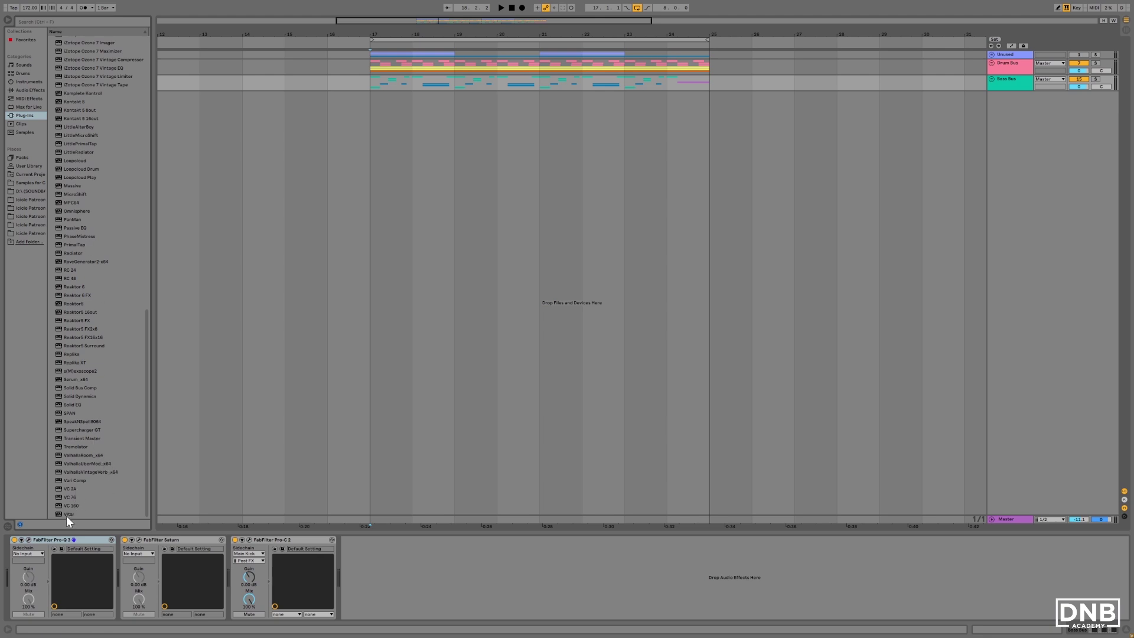
drag(67, 515, 444, 341)
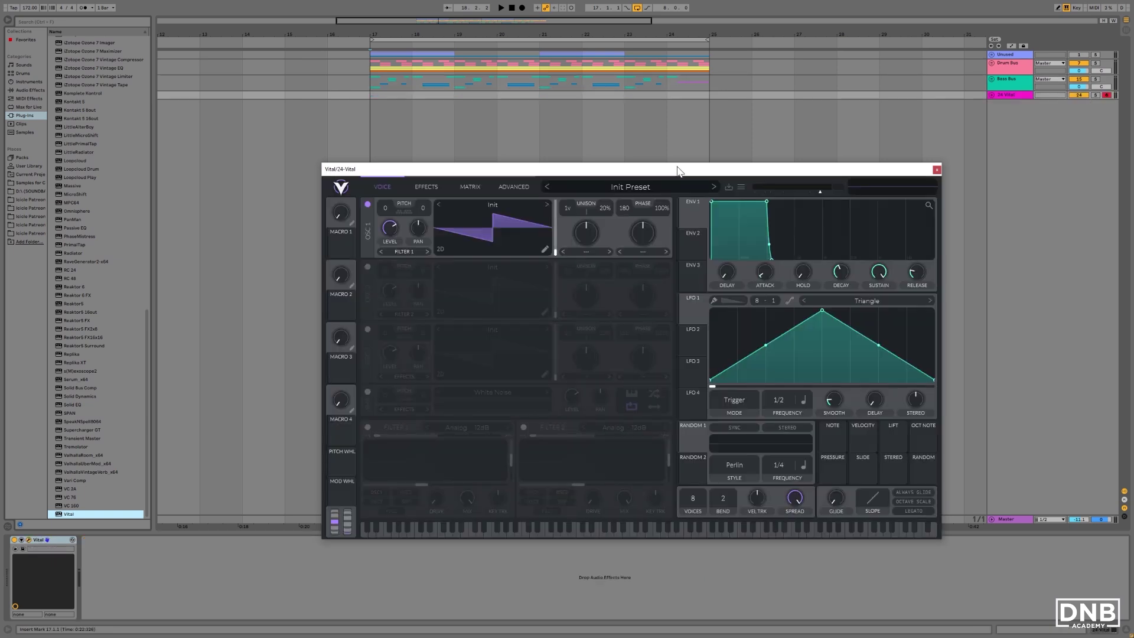
drag(677, 171, 568, 134)
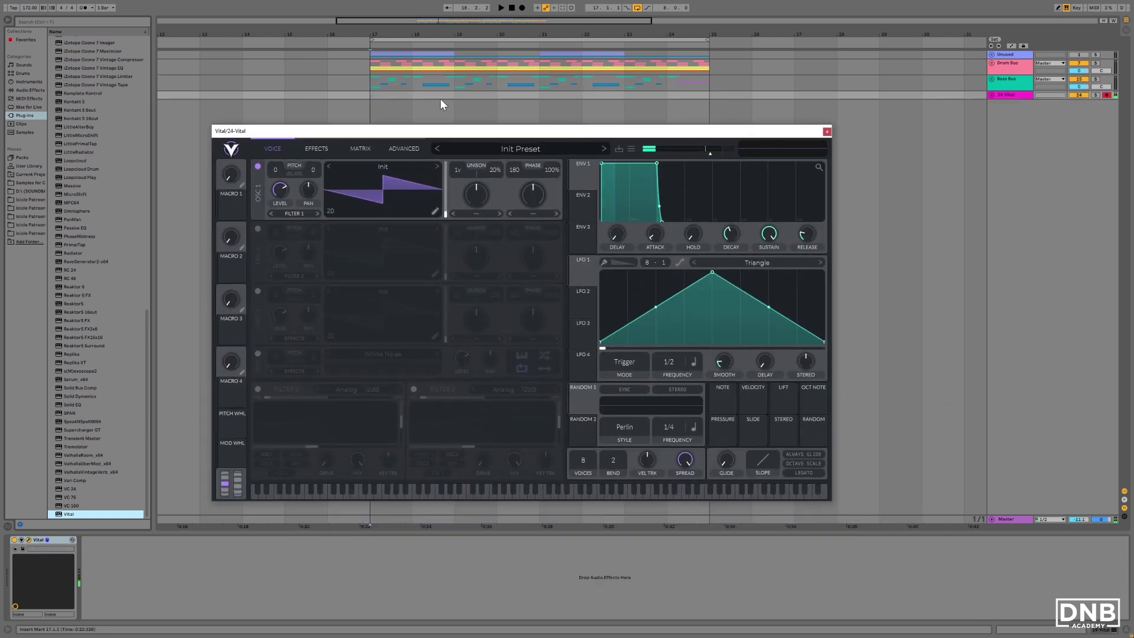
Replace the Init saw on Vital's oscillator 1 with the Basic Shapes sine wavetable.
drag(444, 133, 504, 145)
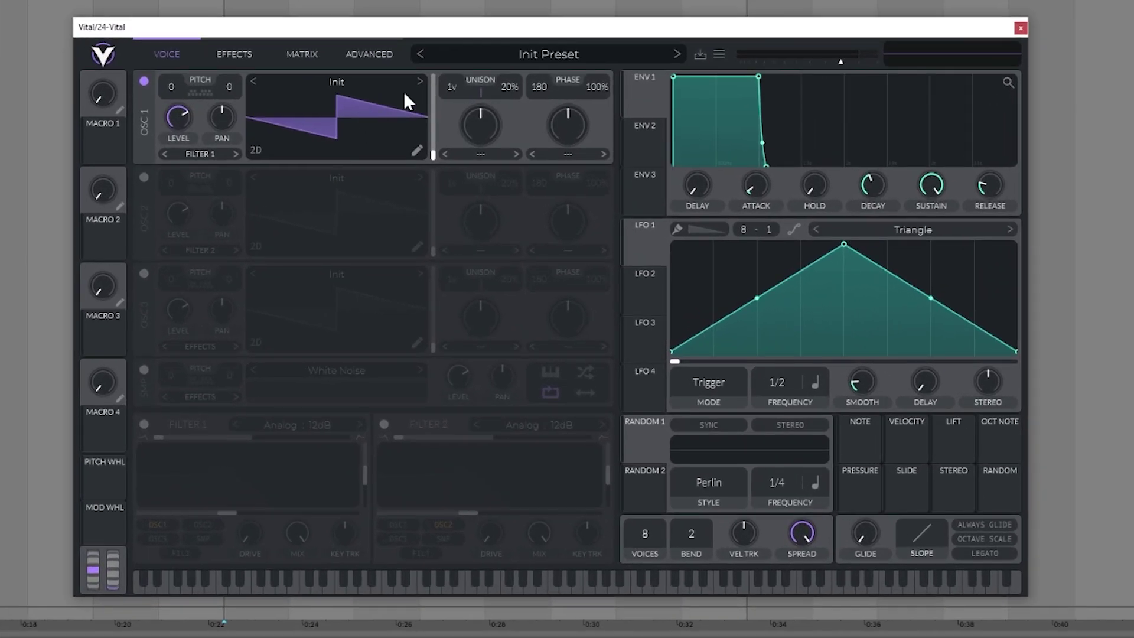
click(485, 174)
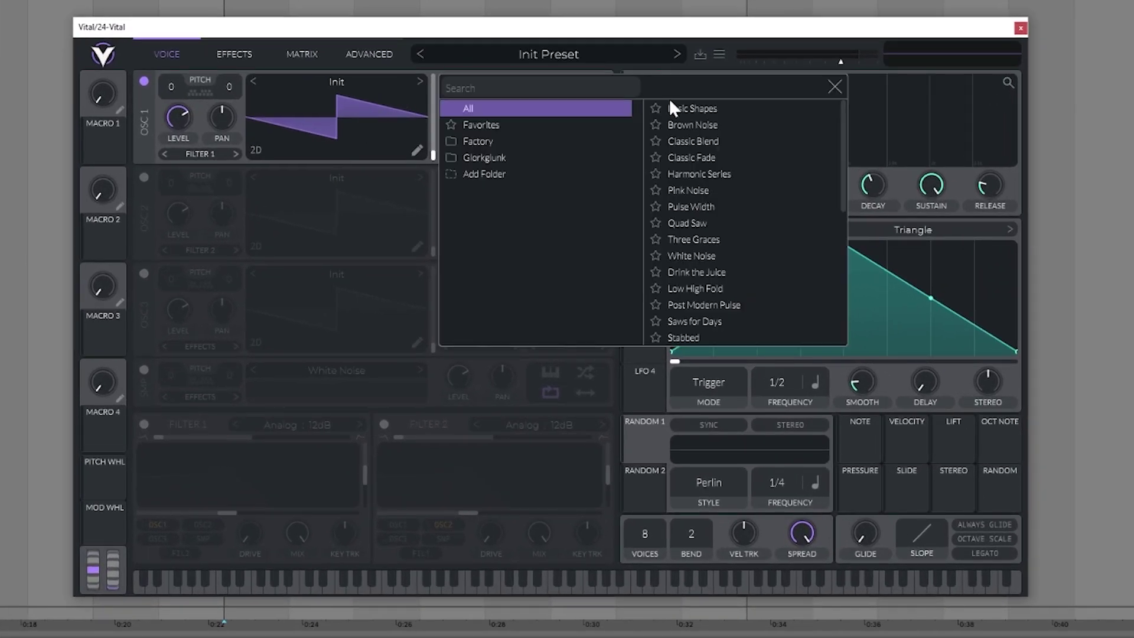
click(714, 107)
click(299, 172)
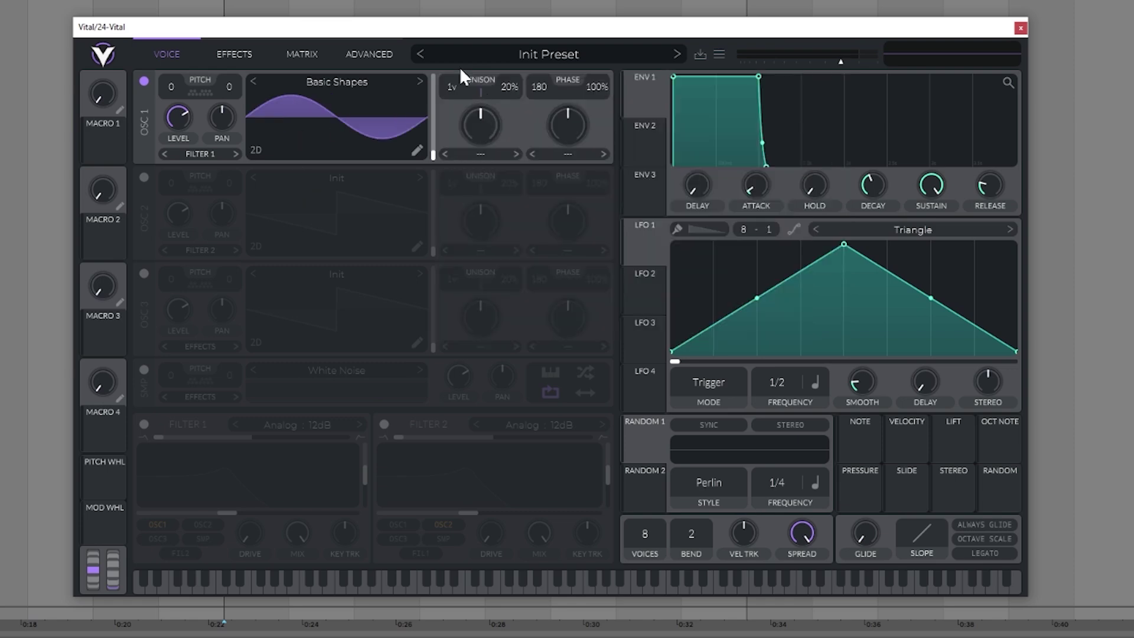
click(1096, 1)
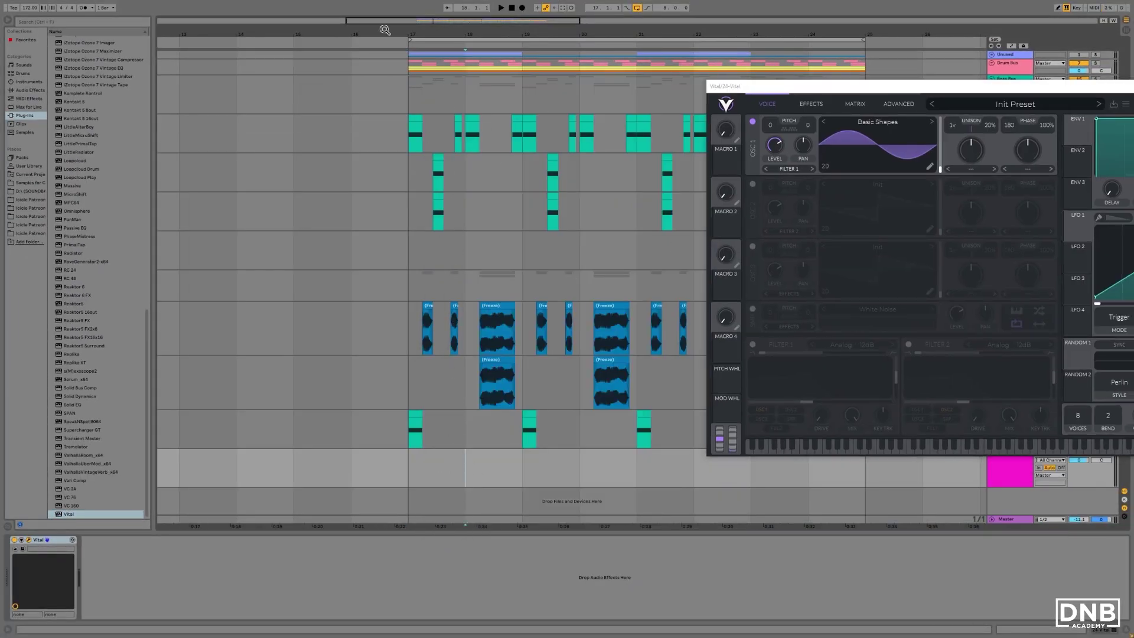
Set the arrangement grid to 1/16 and insert a one-sixteenth MIDI clip at 17.3.3 on the Vital track.
drag(389, 24, 268, 325)
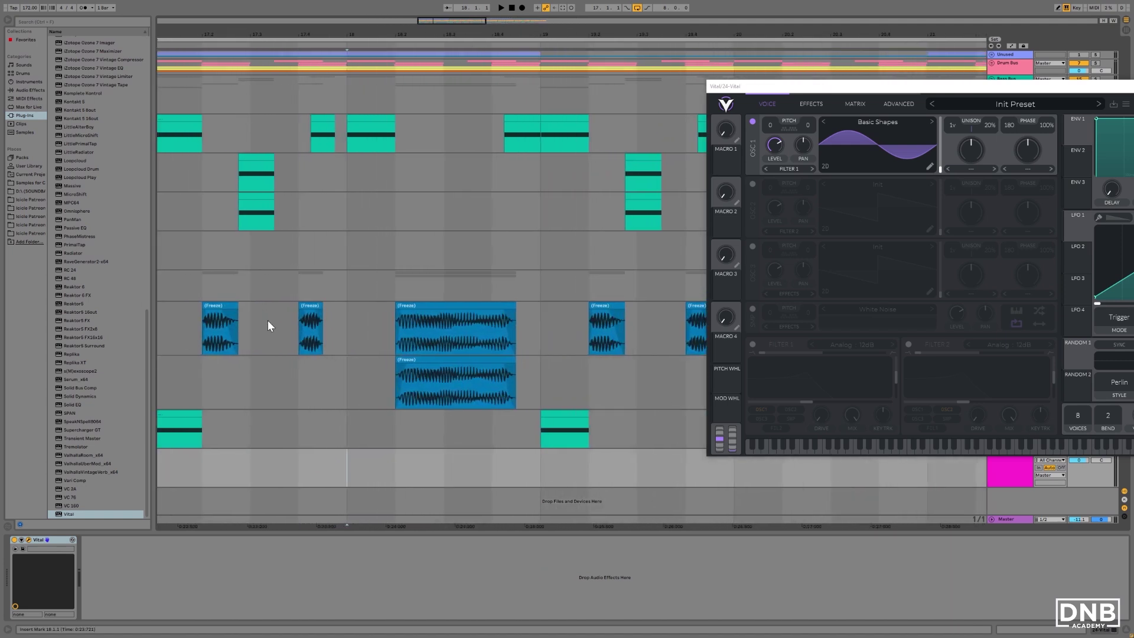
right_click(298, 478)
click(366, 552)
drag(275, 473, 293, 475)
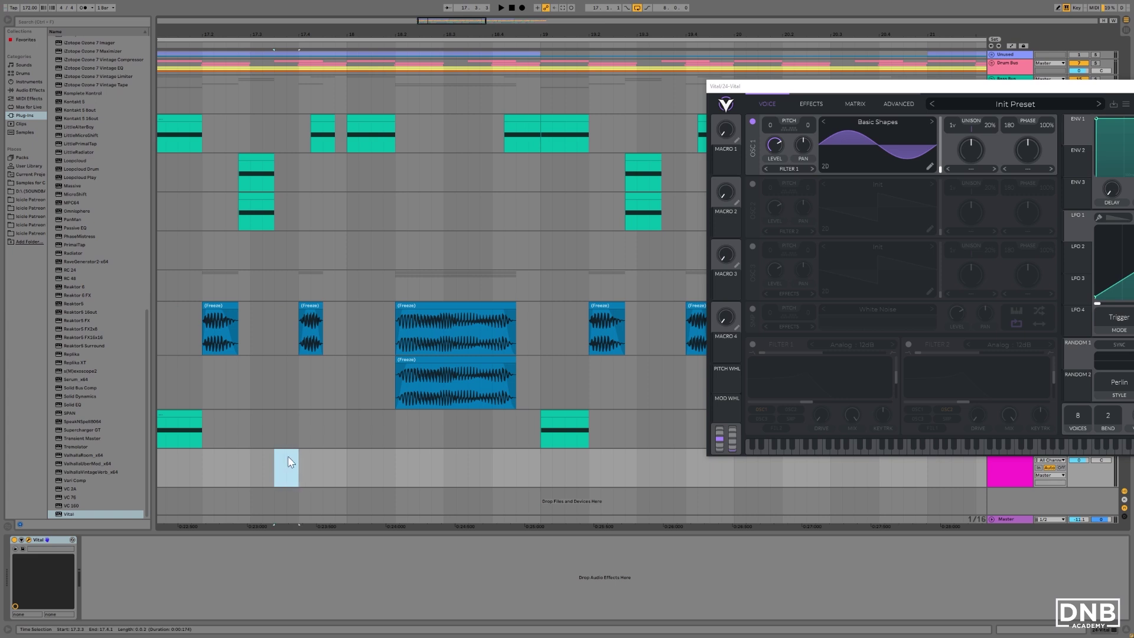
right_click(288, 461)
click(324, 521)
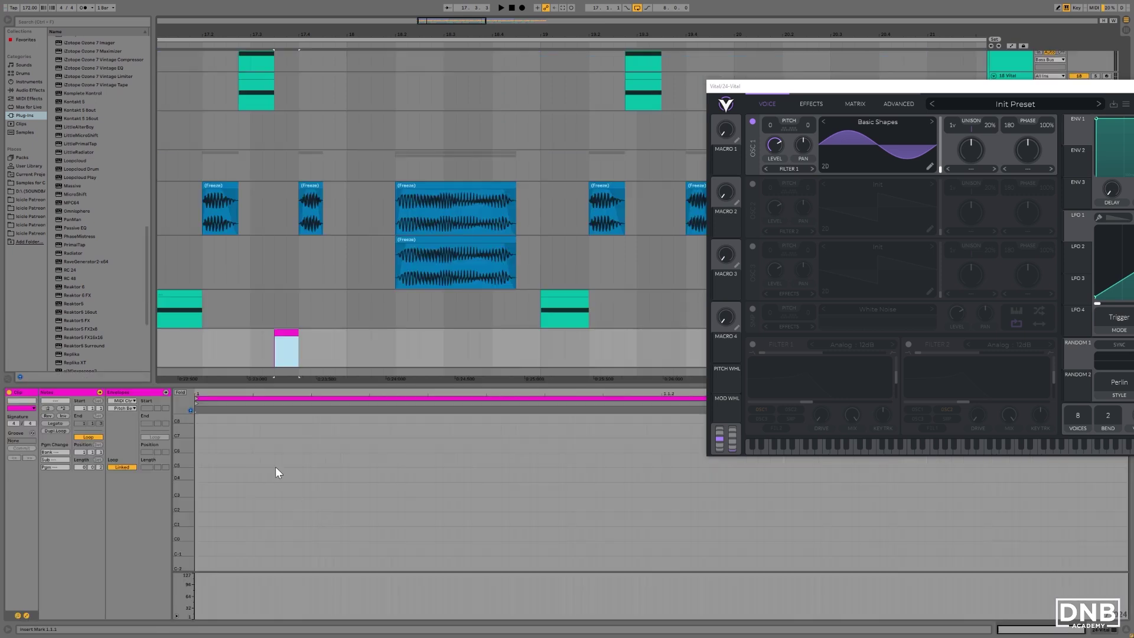
With a 1/16 piano roll grid, draw a two-sixteenth E3 note and copy it up to G3.
drag(190, 490, 201, 490)
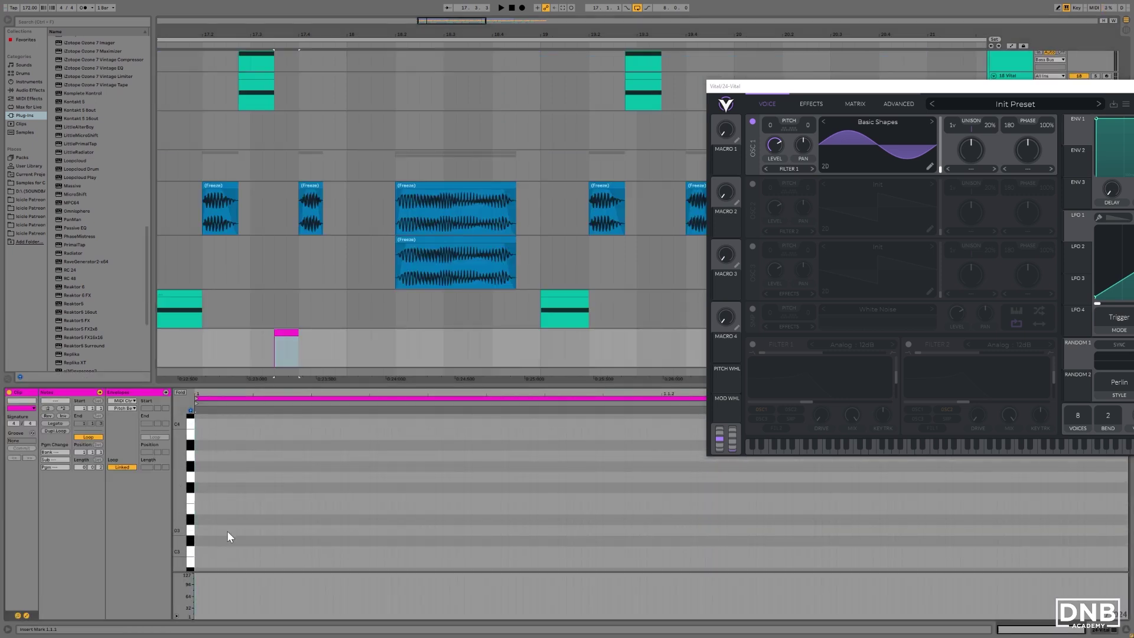
right_click(224, 494)
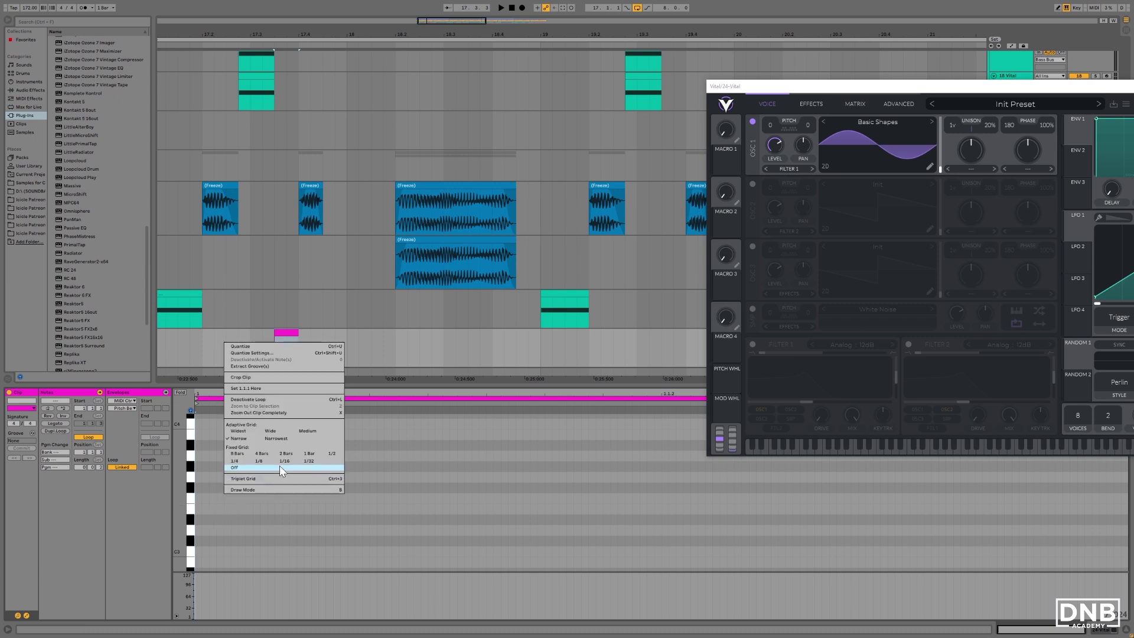
click(617, 508)
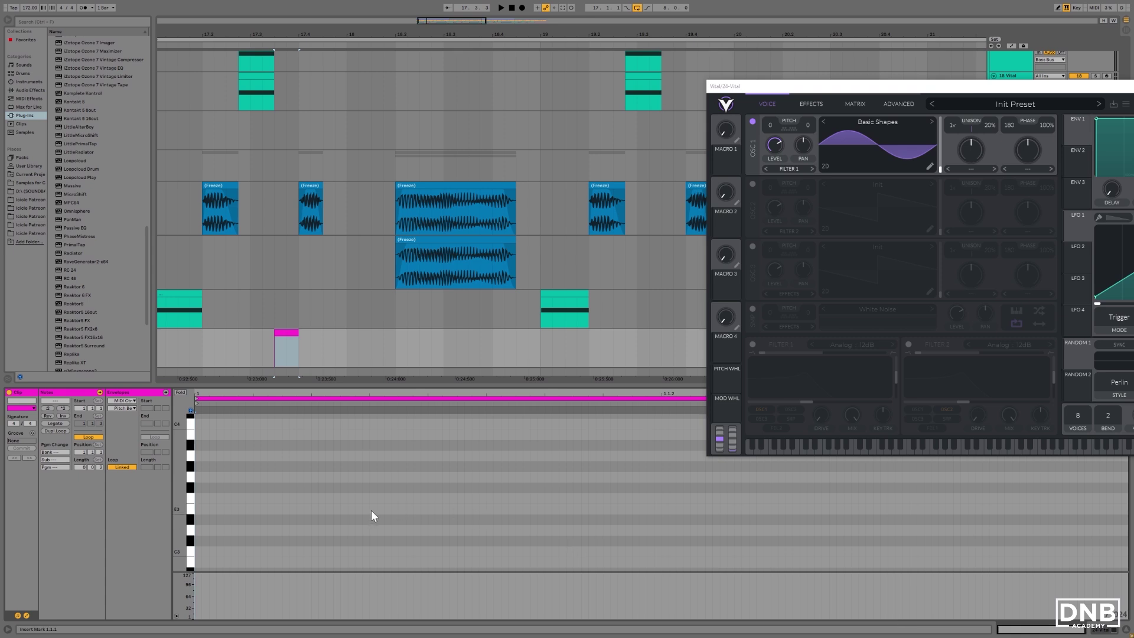
right_click(283, 483)
click(348, 448)
double_click(200, 505)
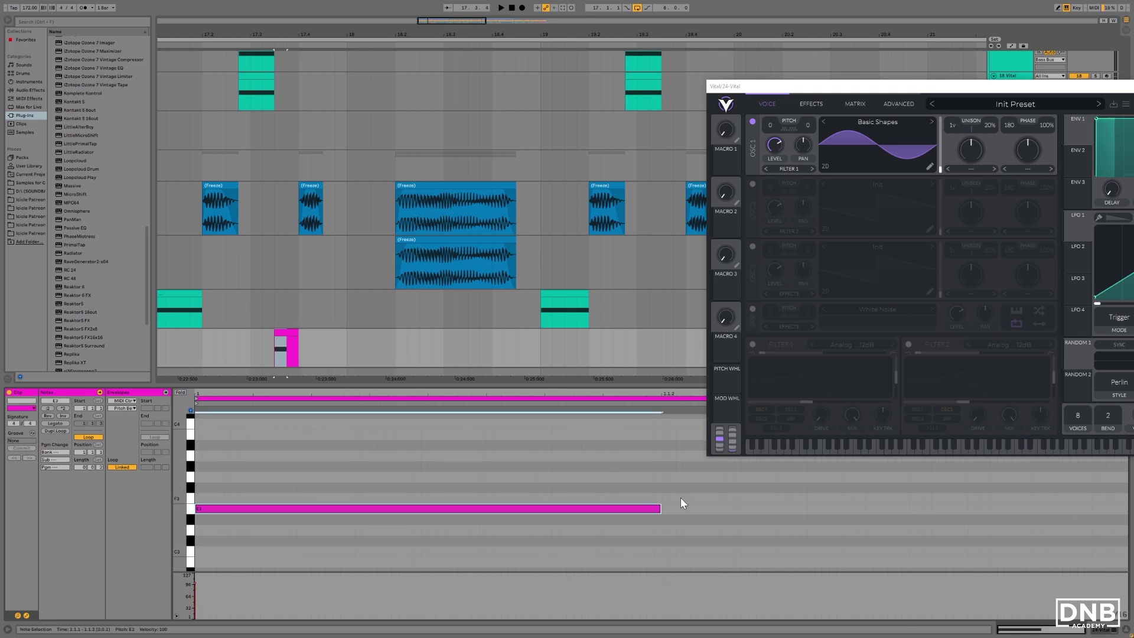
drag(672, 509, 1125, 509)
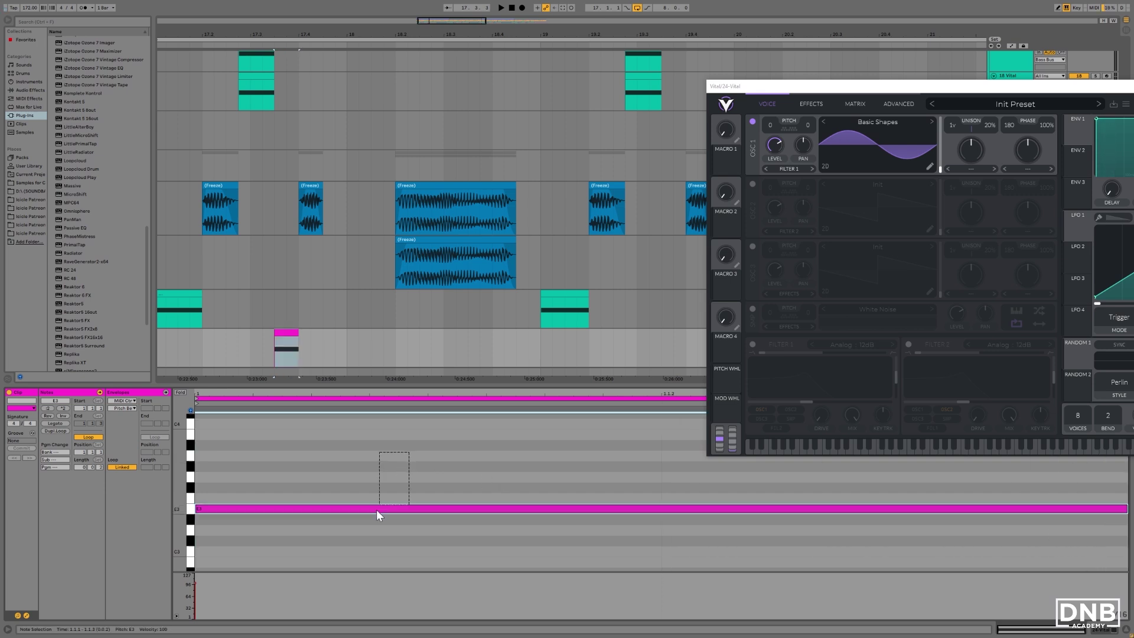
drag(370, 505, 364, 487)
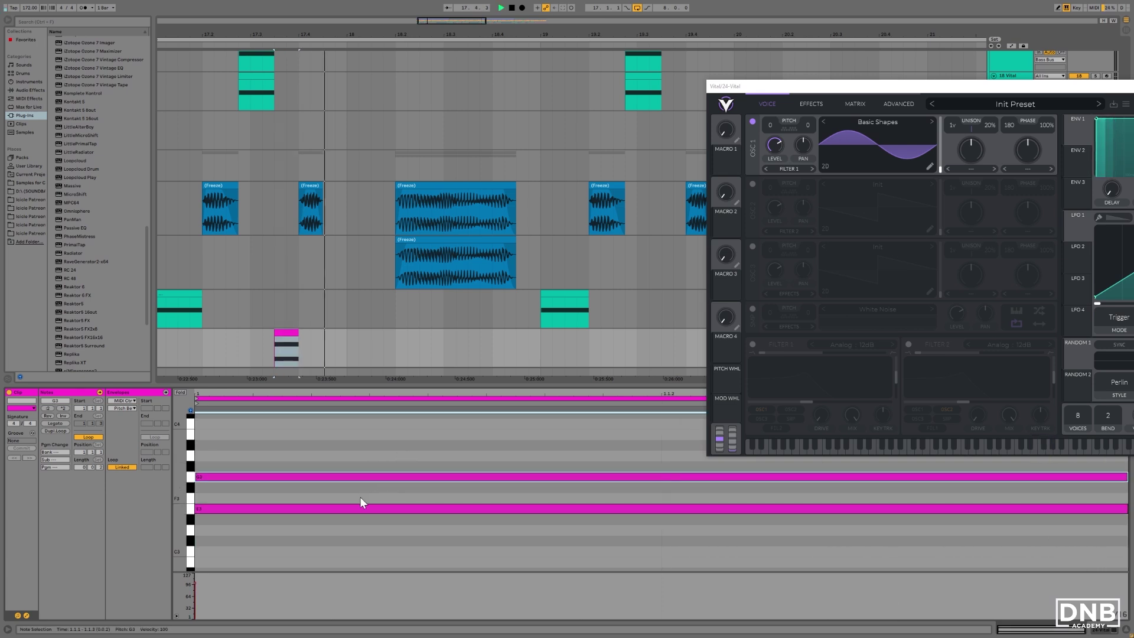
Set the loop to start at 17.3.3 and end around the new clip.
ctrl+click(280, 40)
ctrl+right_click(323, 38)
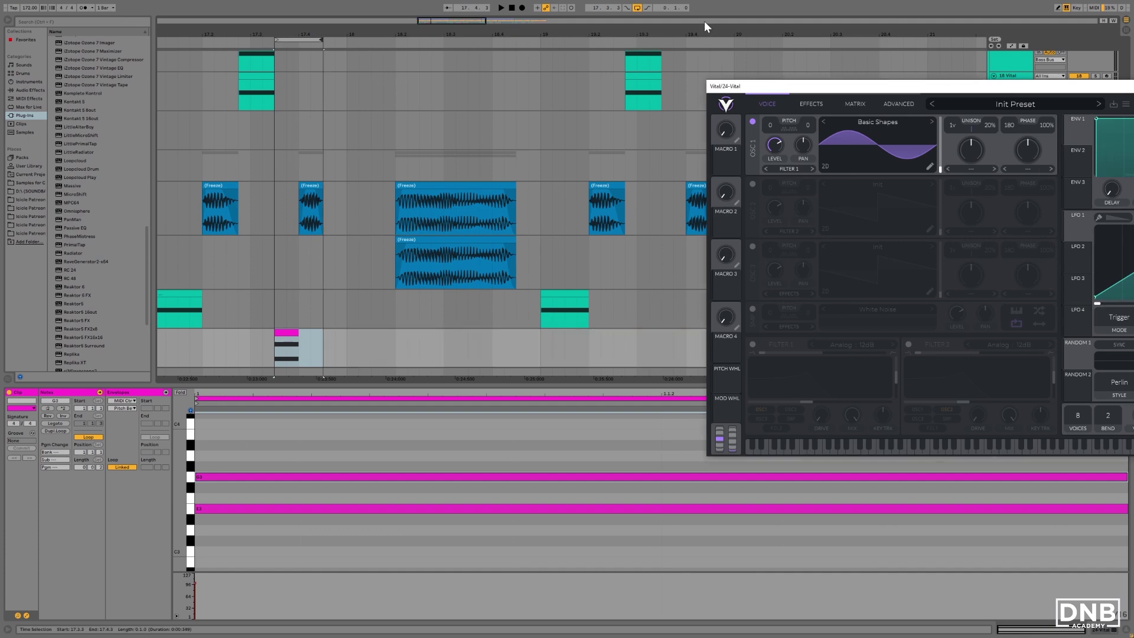
drag(799, 91, 468, 117)
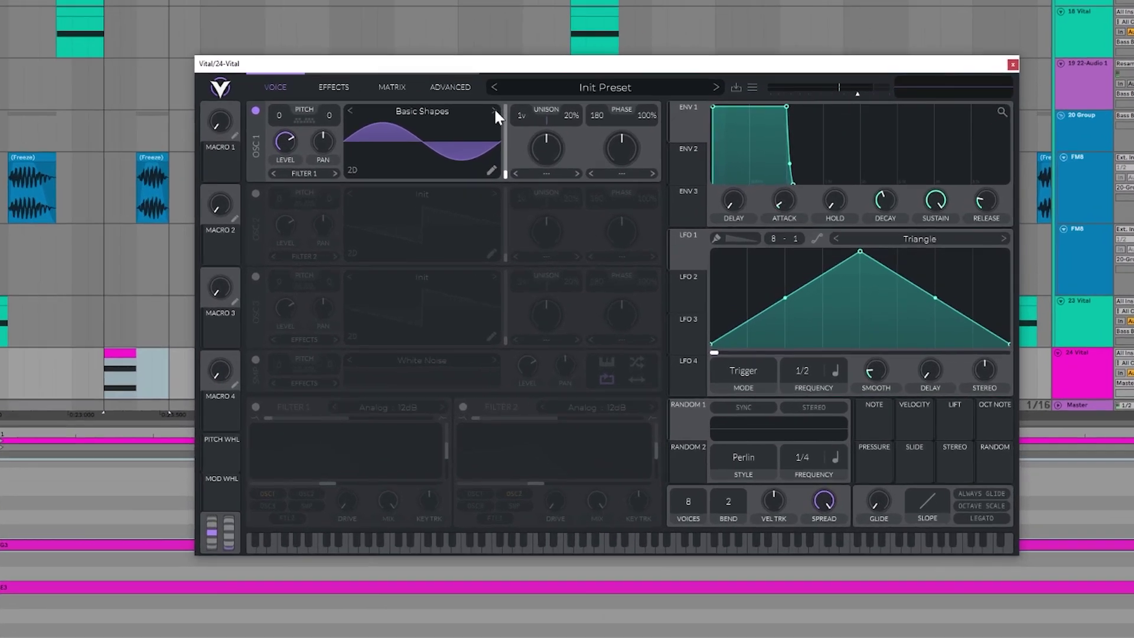
Keep Basic Shapes on oscillator 1 and morph it to a sharper, saw-like frame.
click(568, 151)
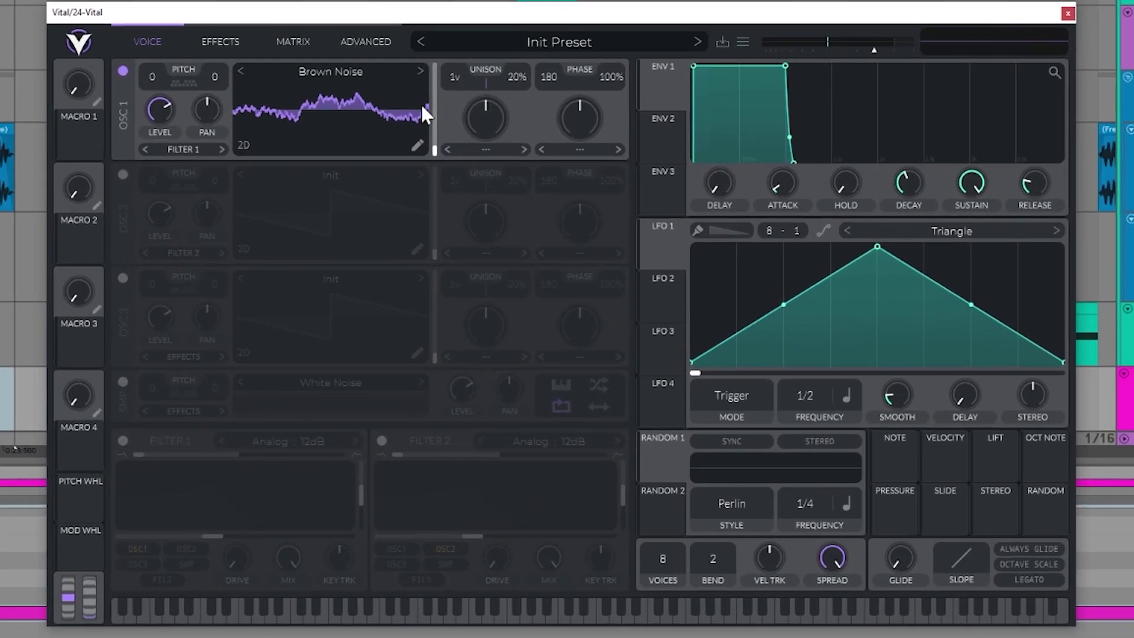
click(433, 148)
click(241, 71)
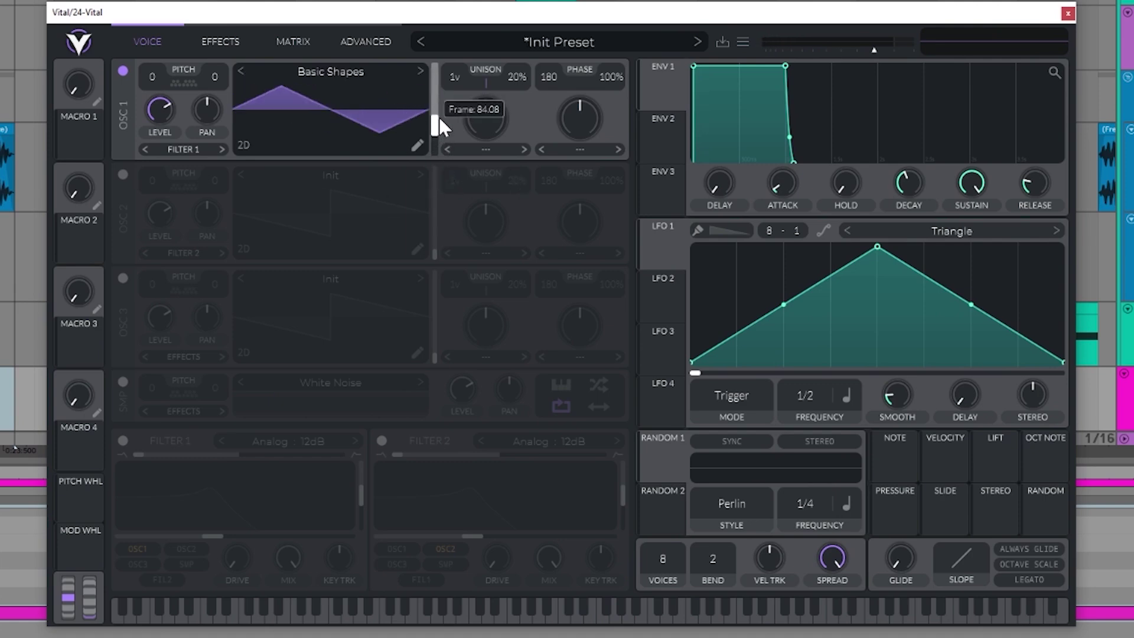
drag(438, 117, 442, 102)
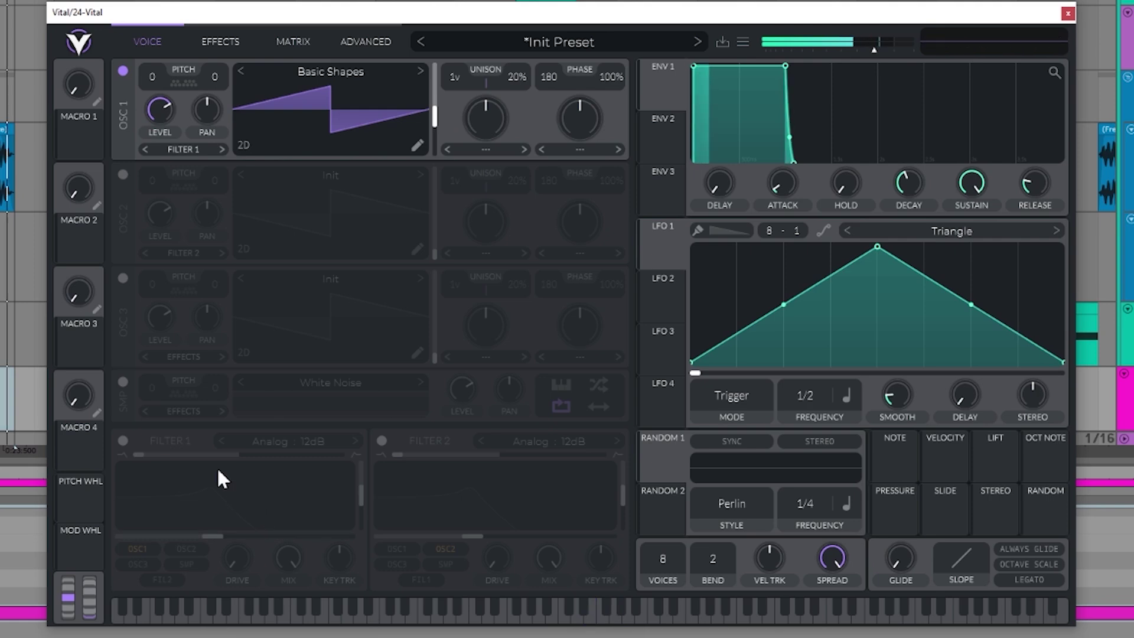
Enable Filter 1 and modulate its cutoff with LFO 1 shaped into a decaying curve at 1/4.
click(123, 441)
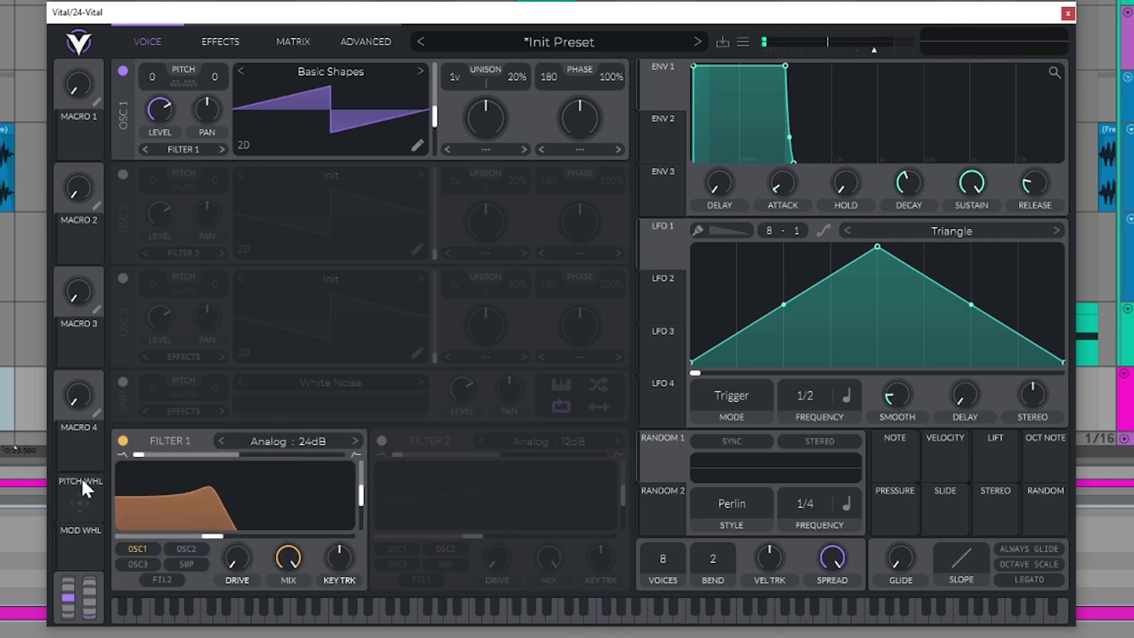
drag(660, 257, 211, 538)
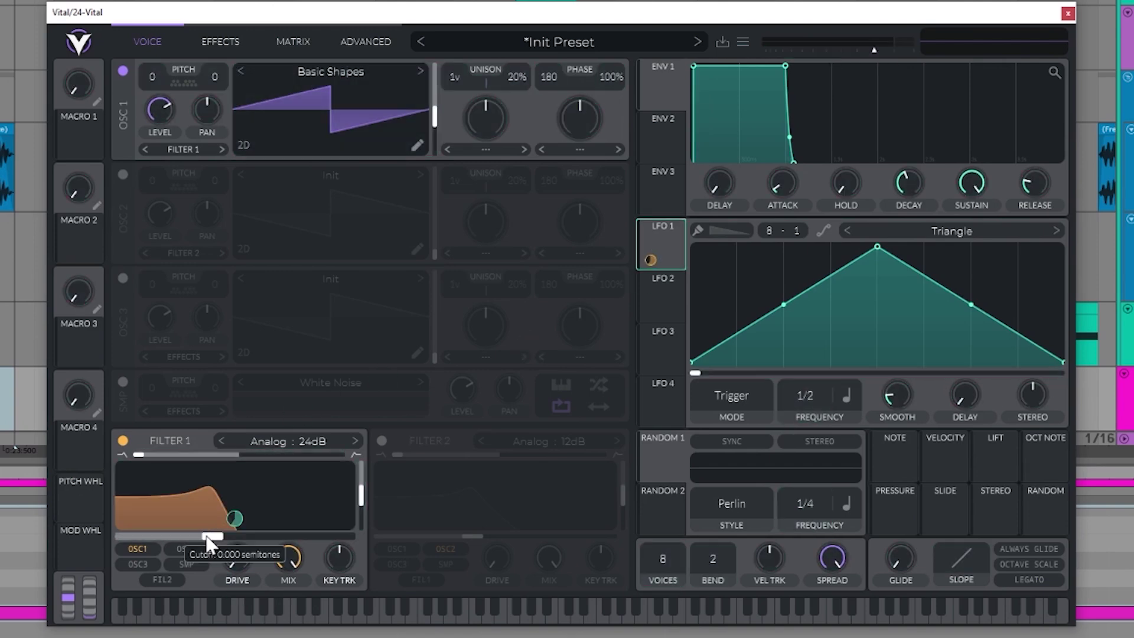
drag(879, 246, 692, 247)
drag(889, 310, 876, 318)
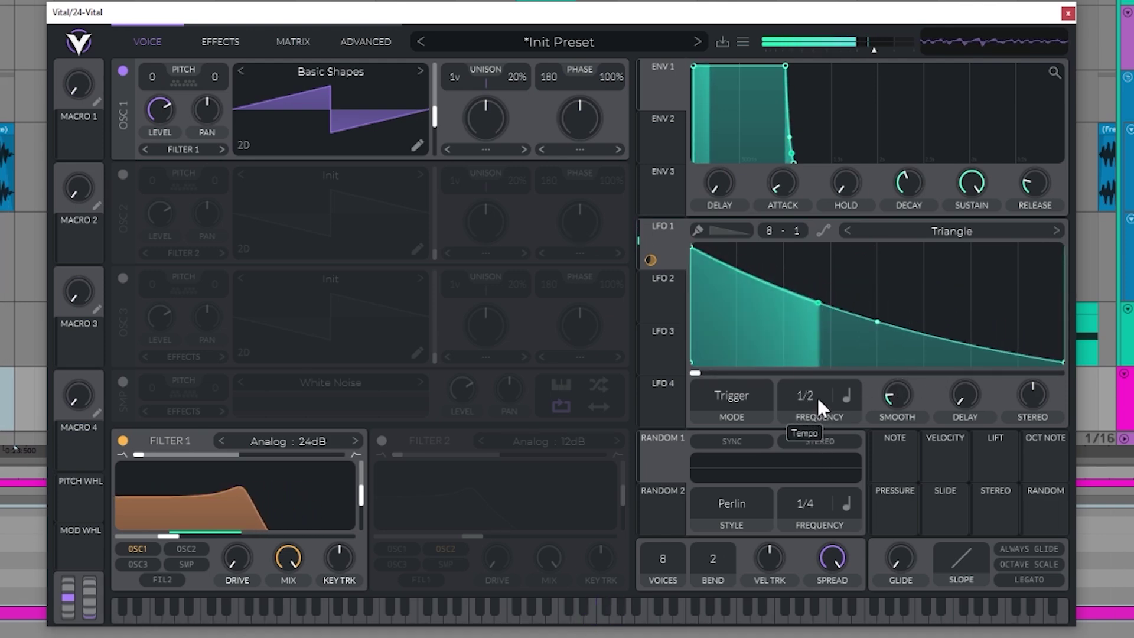
drag(818, 399, 822, 390)
drag(879, 321, 880, 329)
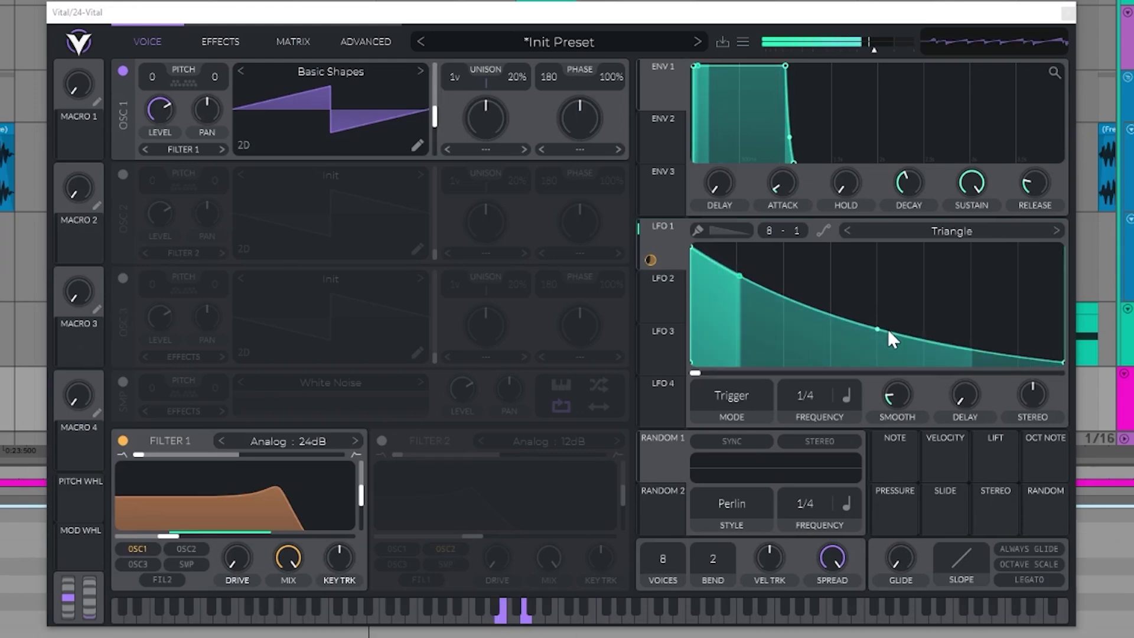
drag(873, 336, 871, 354)
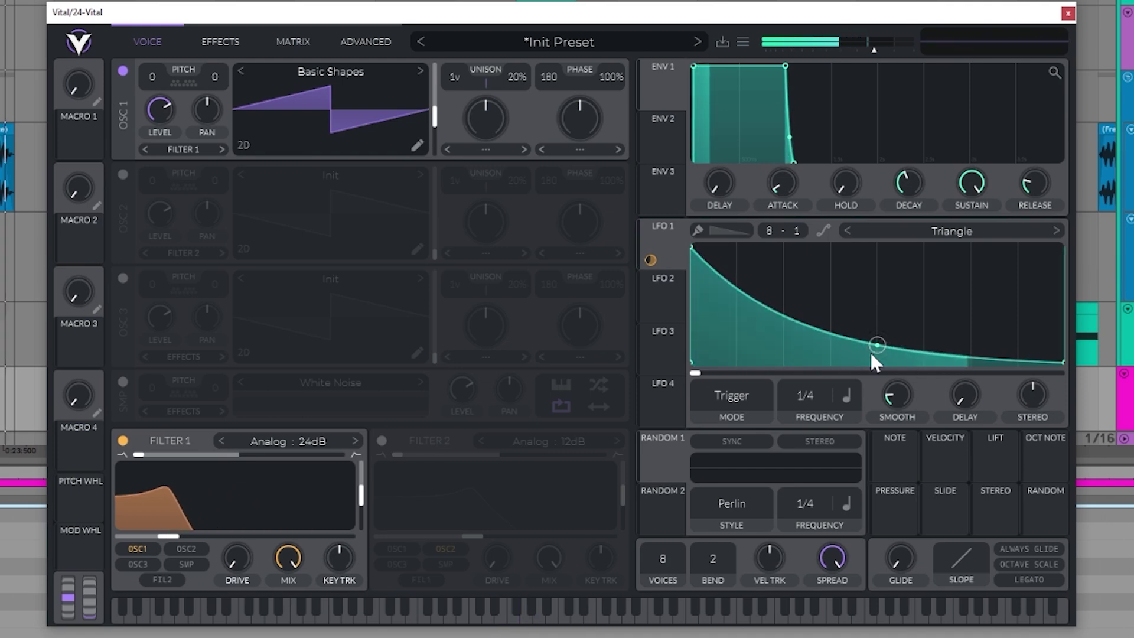
Enable oscillator 2 and set oscillator 1 to FM from oscillator 2 at 36.5%, keeping oscillator 2 on Filter 2.
click(122, 175)
click(584, 150)
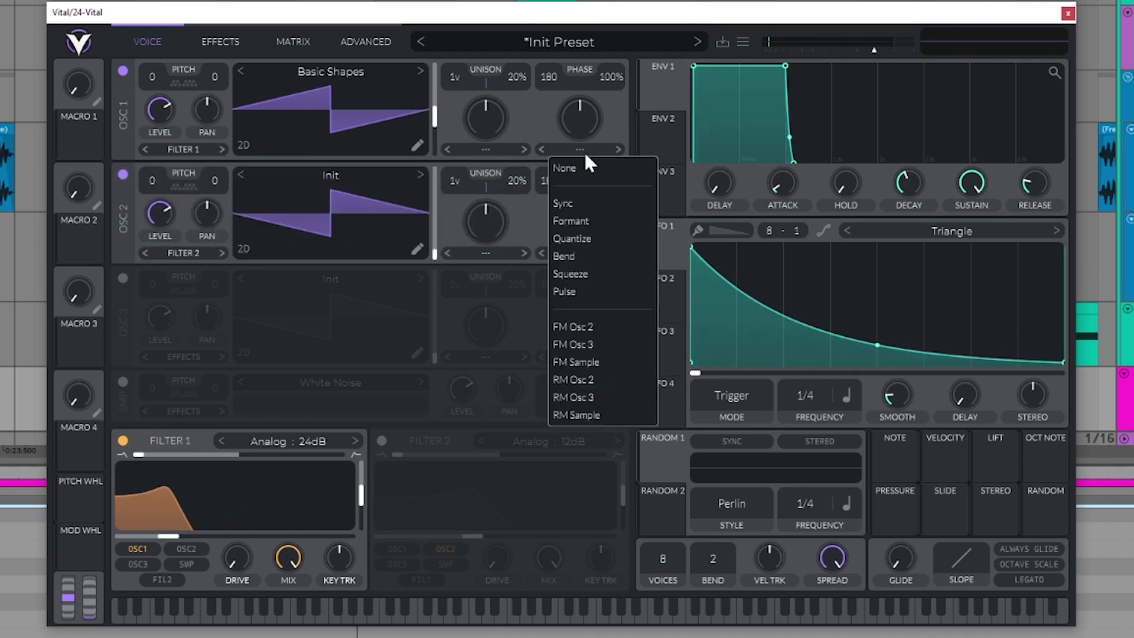
click(579, 327)
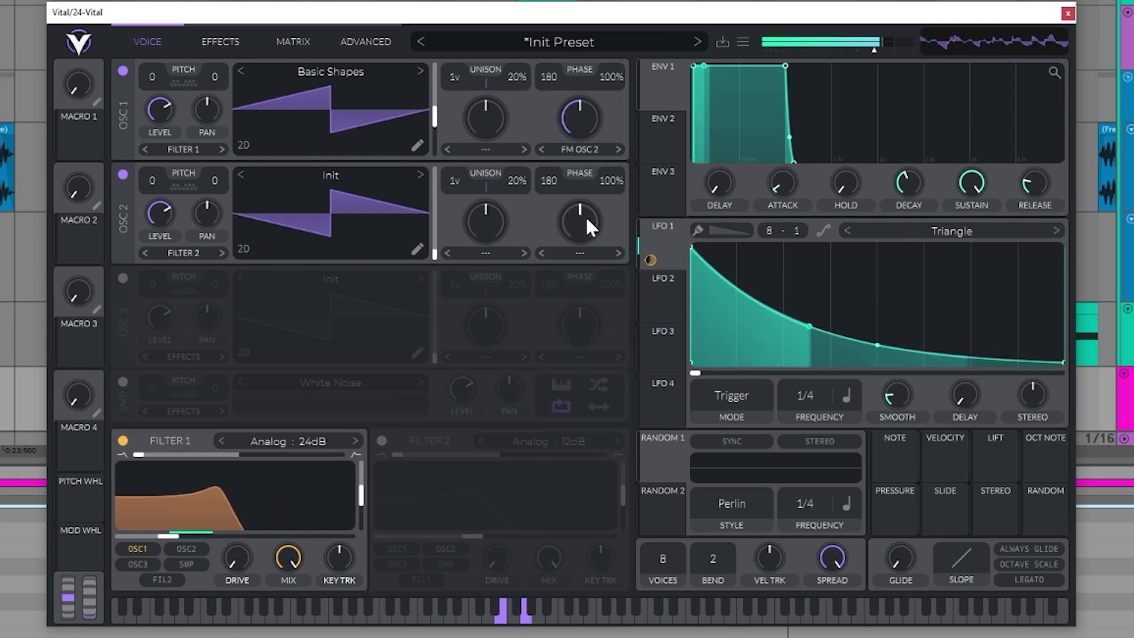
drag(584, 112, 551, 253)
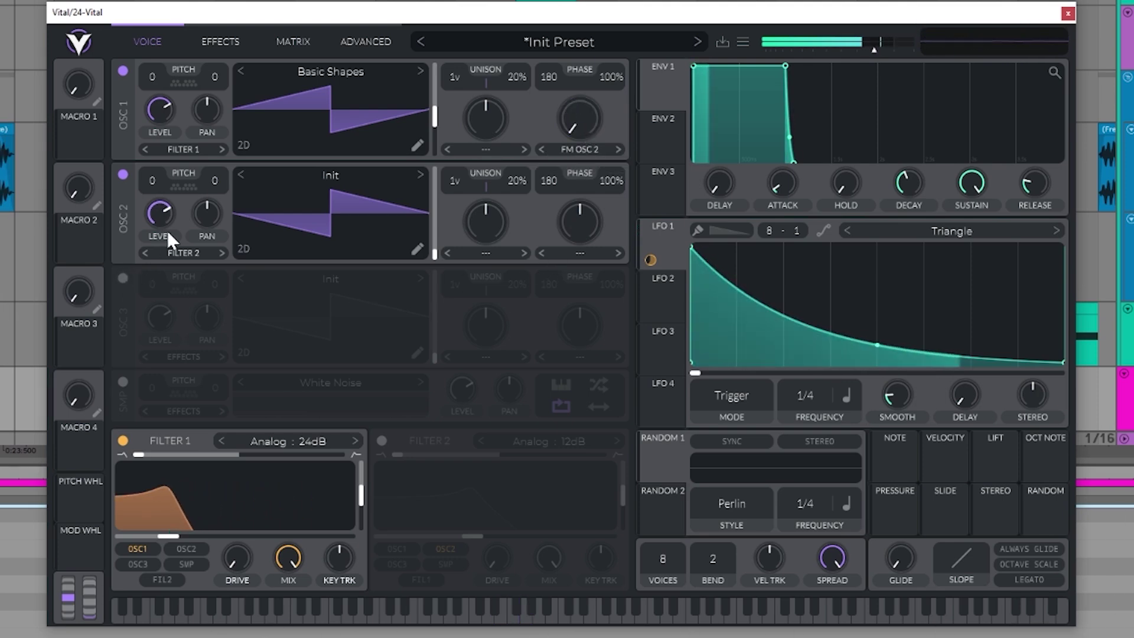
click(180, 254)
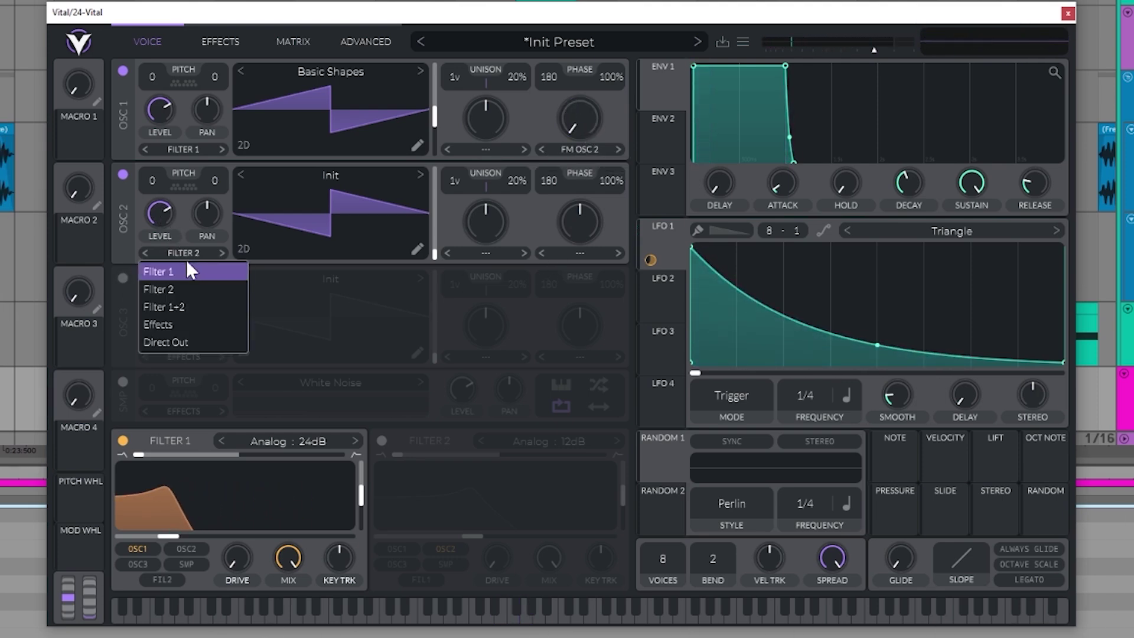
click(186, 260)
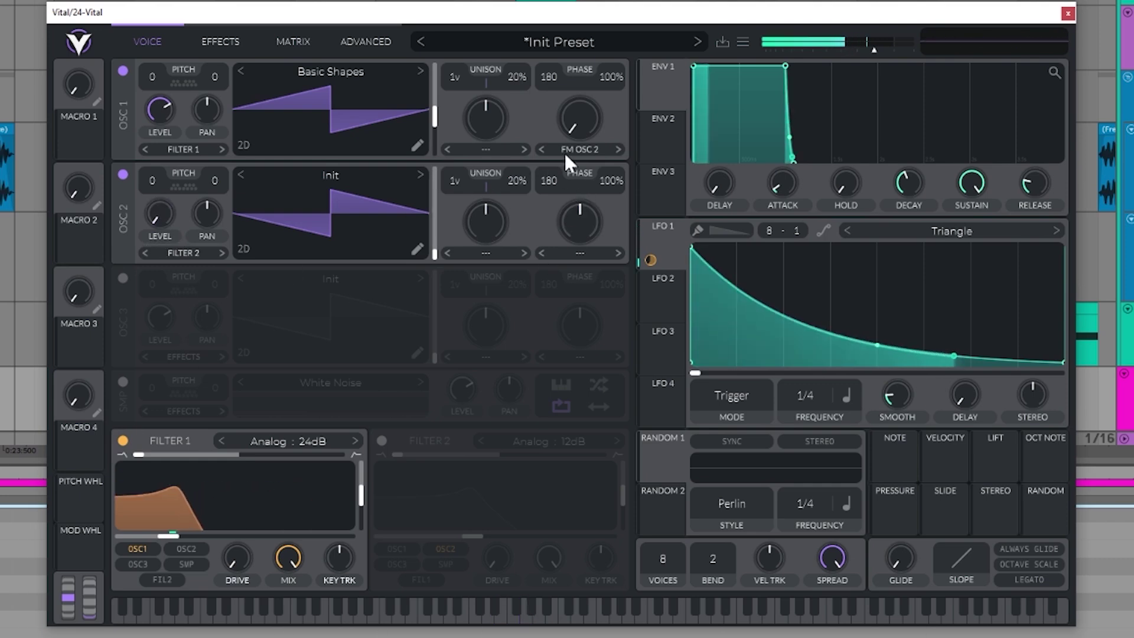
Route LFO 1 to oscillator 1's wave morph with a modulation depth of 0.250.
click(669, 256)
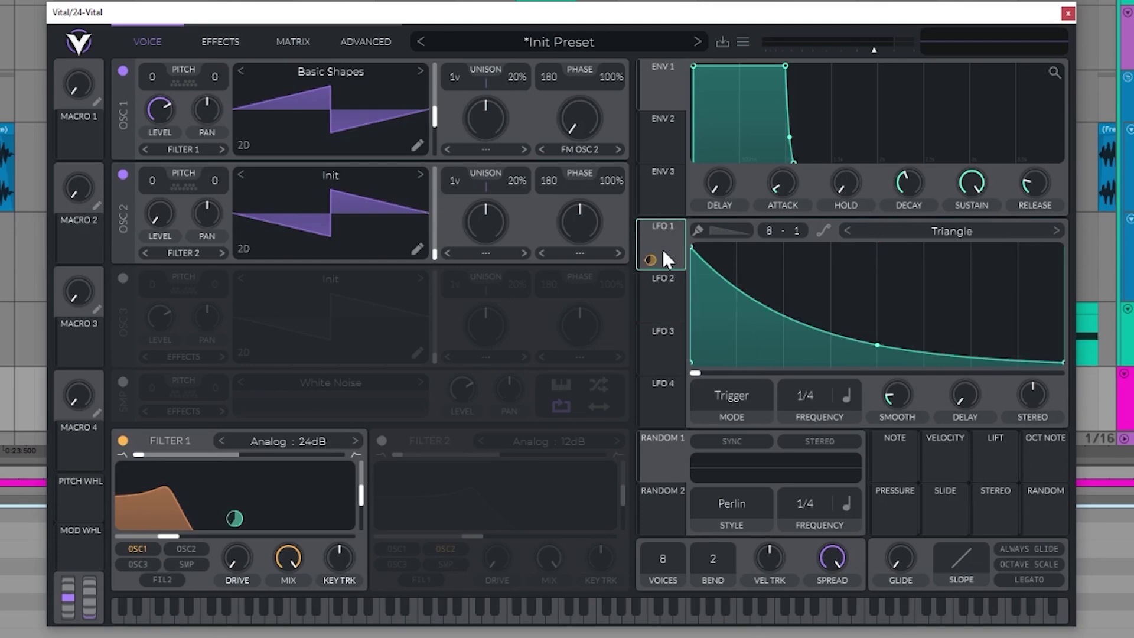
drag(664, 258, 598, 176)
drag(576, 132, 577, 125)
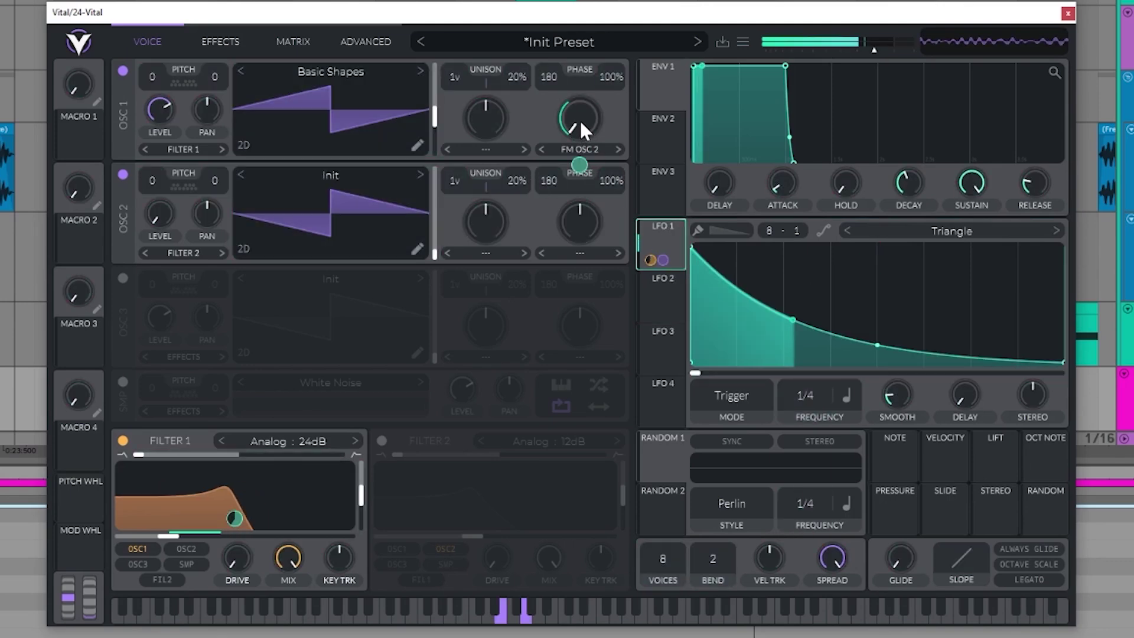
drag(579, 165, 580, 196)
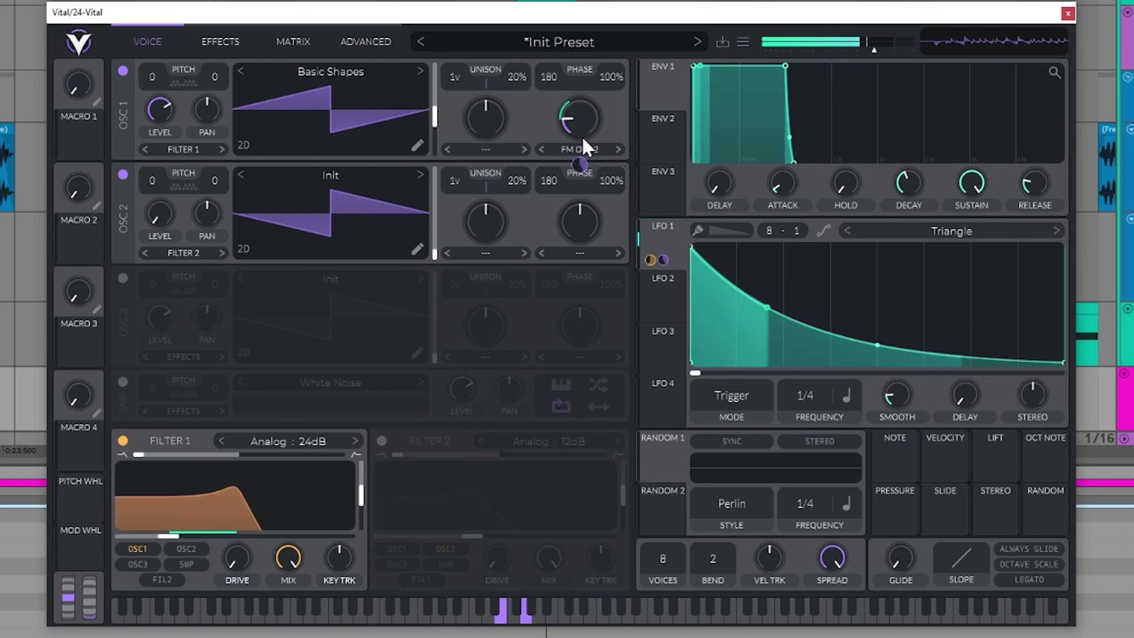
drag(580, 164, 580, 179)
drag(575, 130, 575, 135)
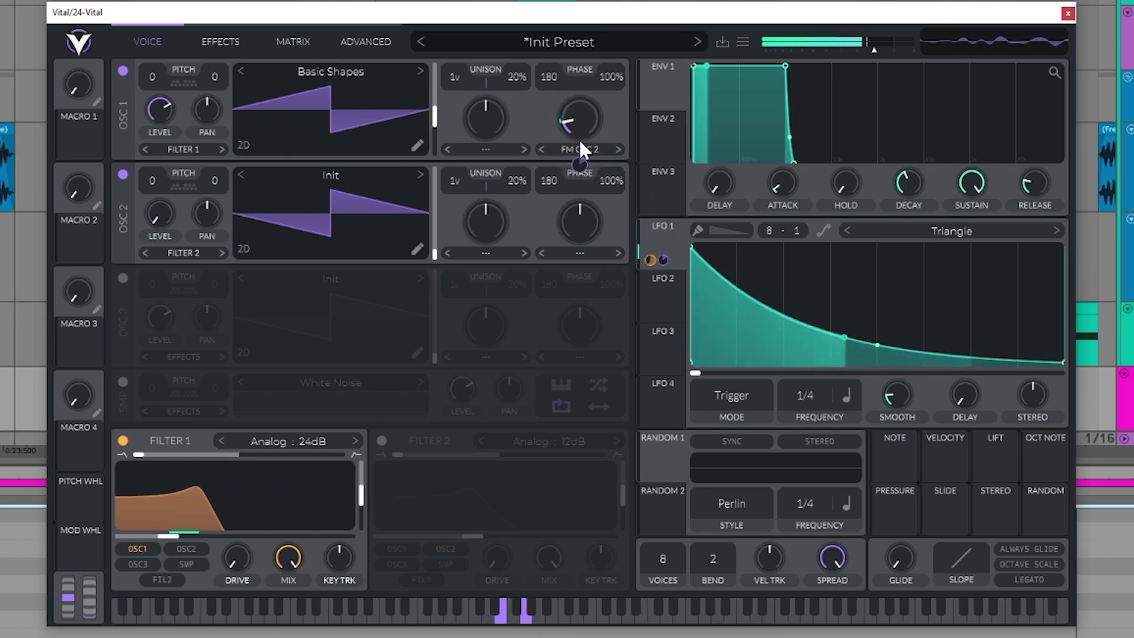
mouse_move(579, 165)
mouse_down()
mouse_move(579, 155)
mouse_move(579, 165)
mouse_up()
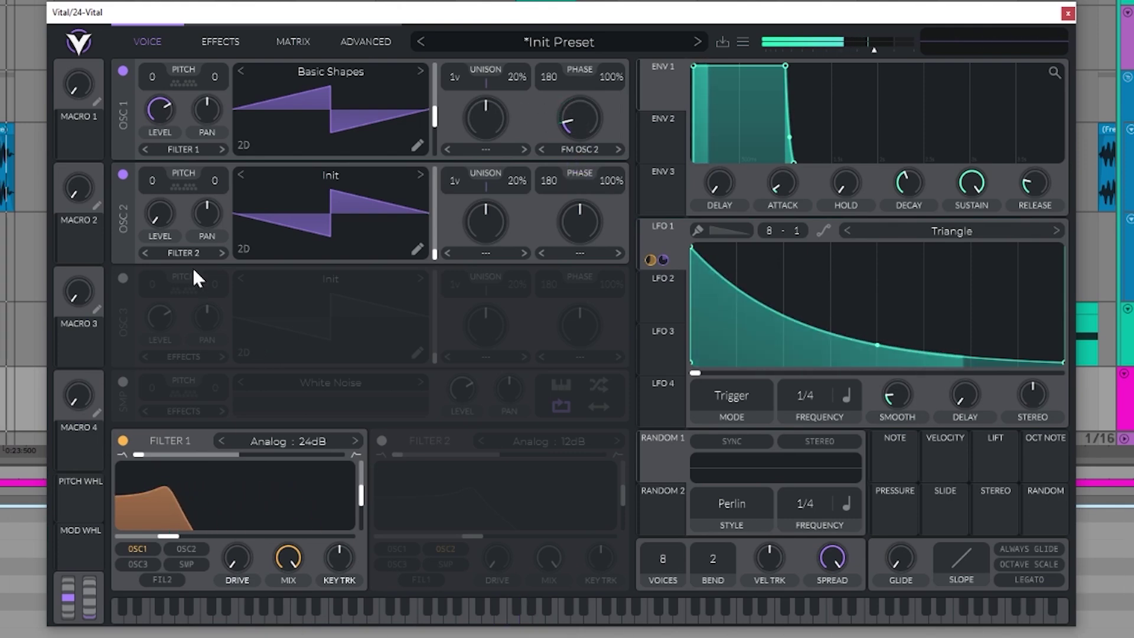
Try oscillator 2 wavetables, raise its frame position, and adjust oscillator 1's wave morph.
click(420, 175)
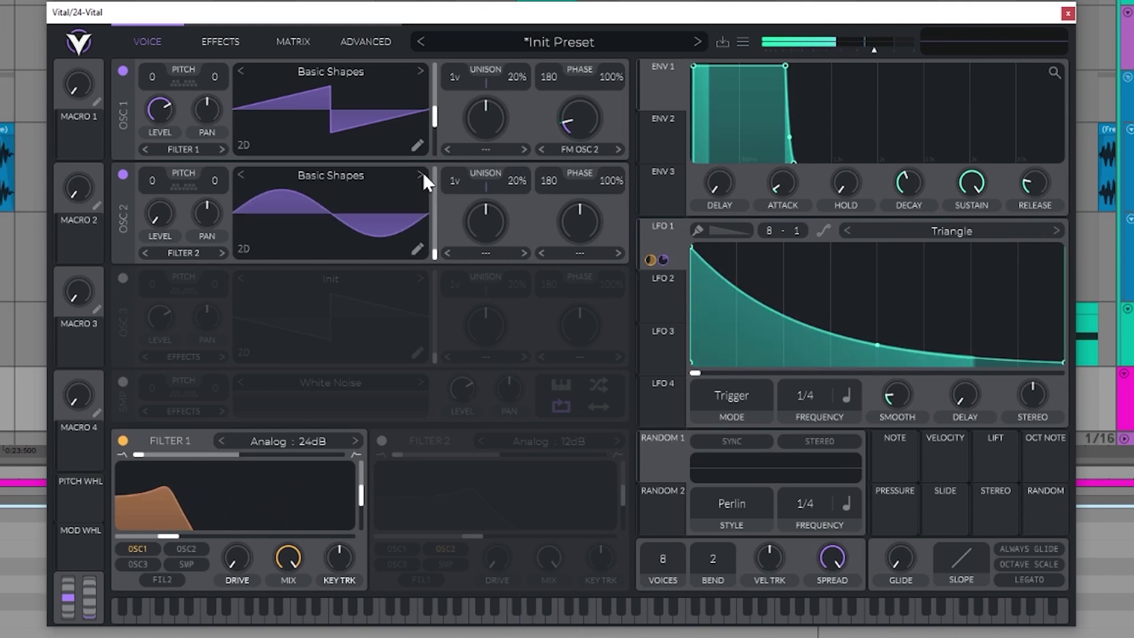
click(423, 173)
mouse_move(435, 254)
mouse_down()
mouse_move(435, 222)
mouse_move(436, 253)
mouse_move(435, 232)
mouse_up()
drag(580, 100, 579, 97)
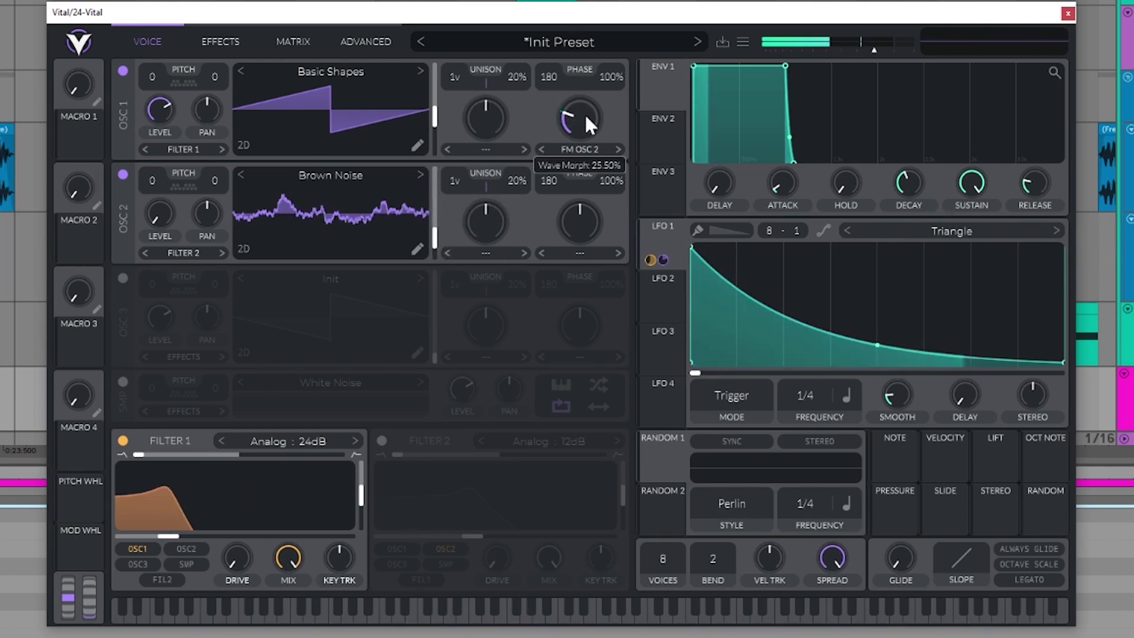
mouse_move(580, 164)
drag(580, 165, 574, 141)
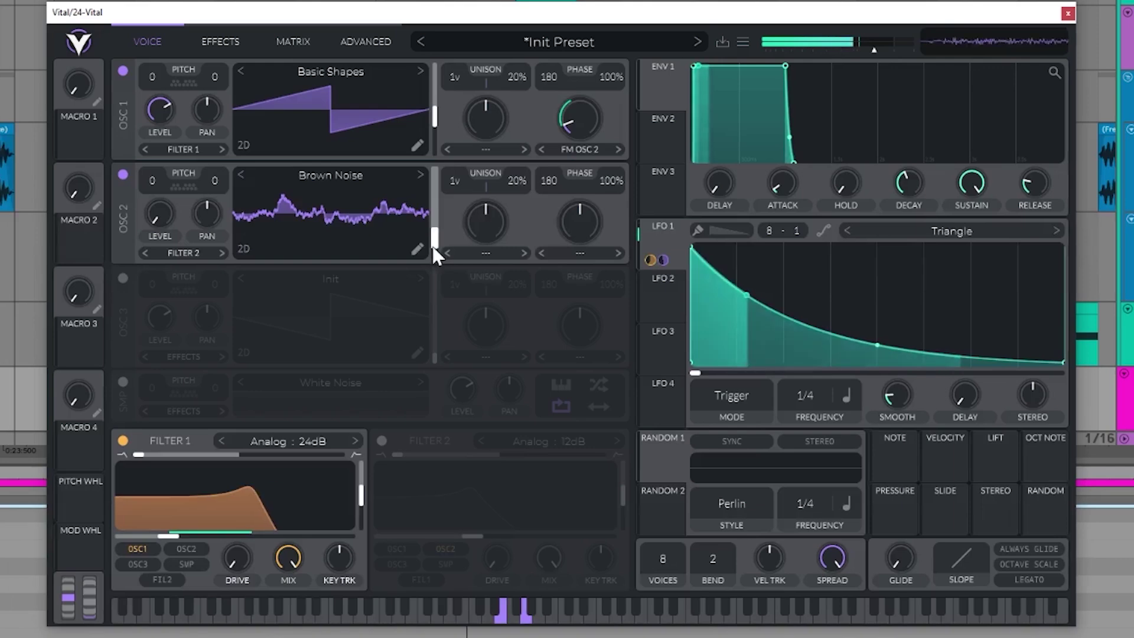
Step oscillator 2 to the Pulse Width wavetable and fine-tune LFO 1's wave morph depth.
click(420, 175)
click(420, 175)
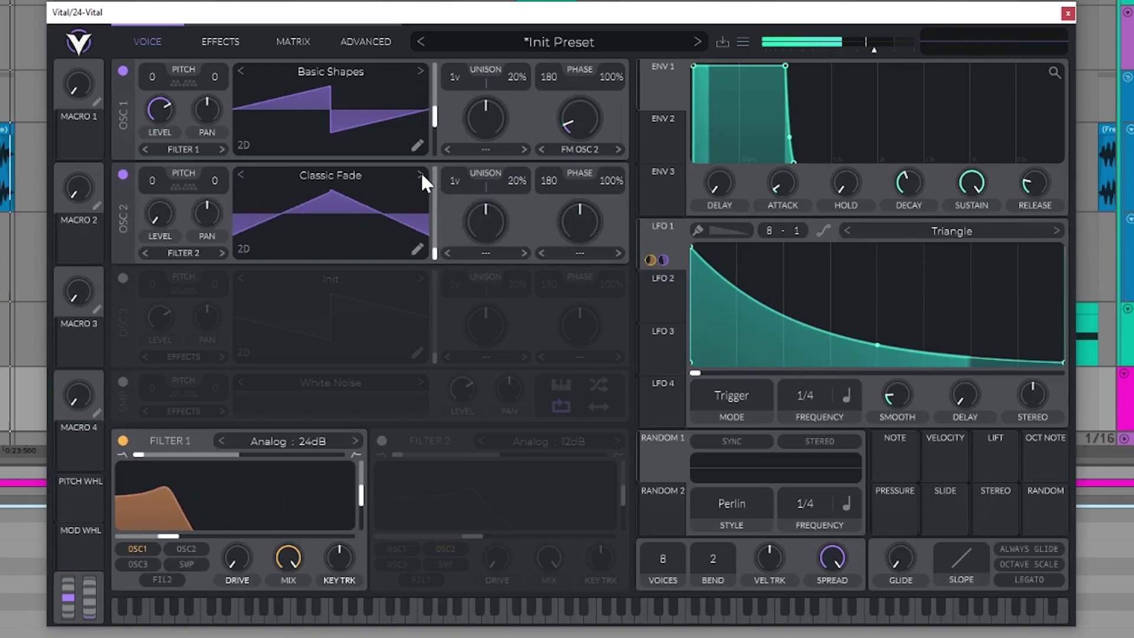
click(420, 175)
click(420, 175)
click(421, 175)
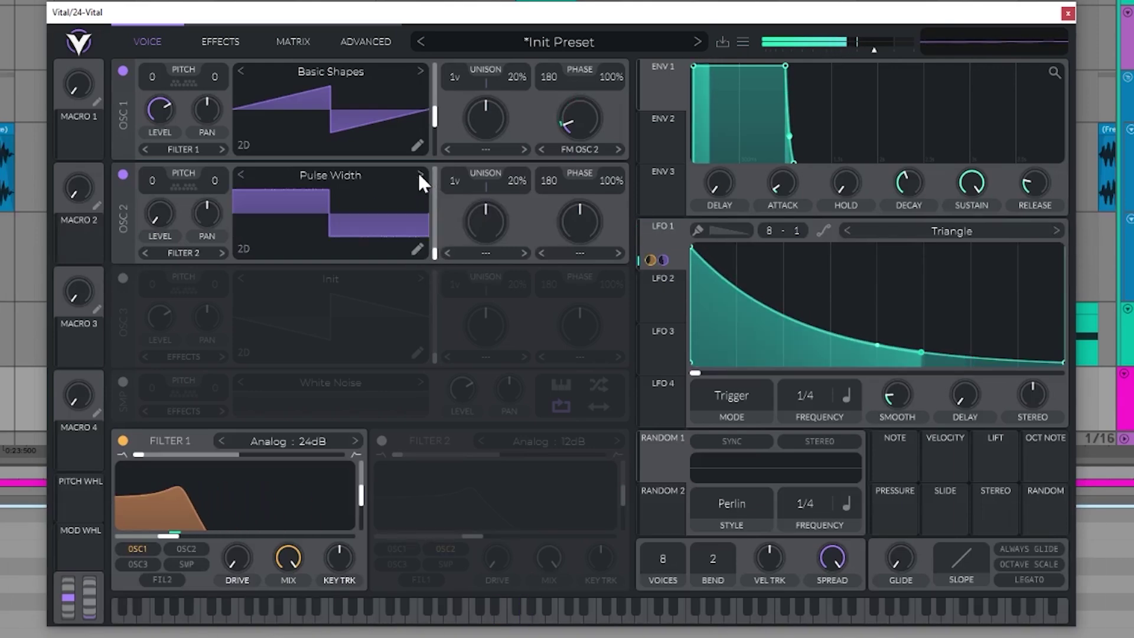
mouse_move(589, 133)
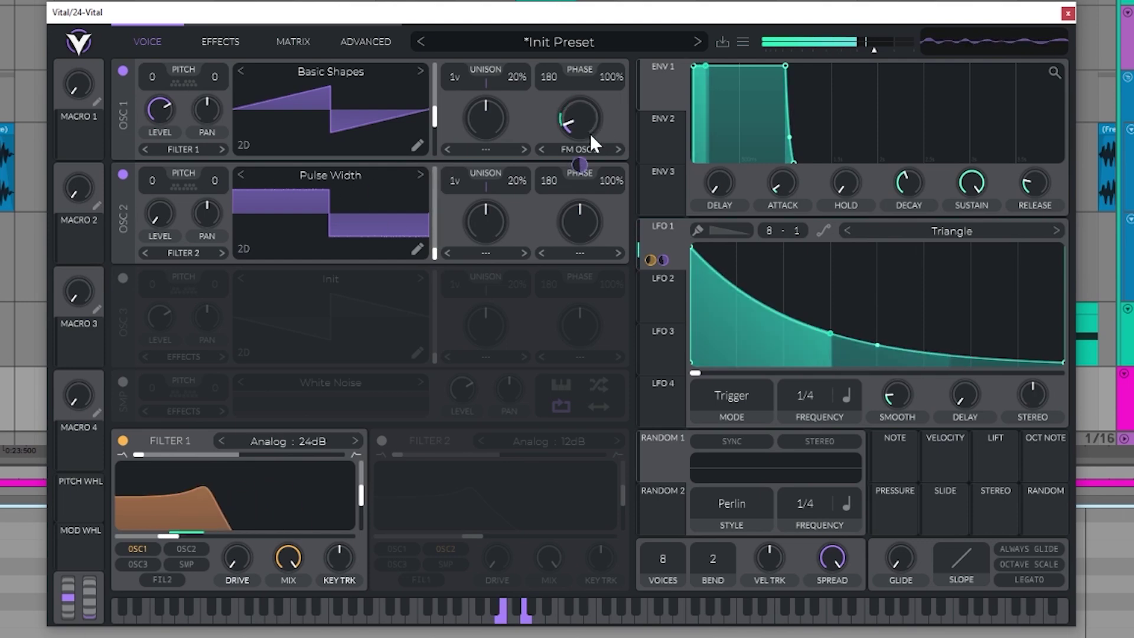
drag(578, 163, 579, 151)
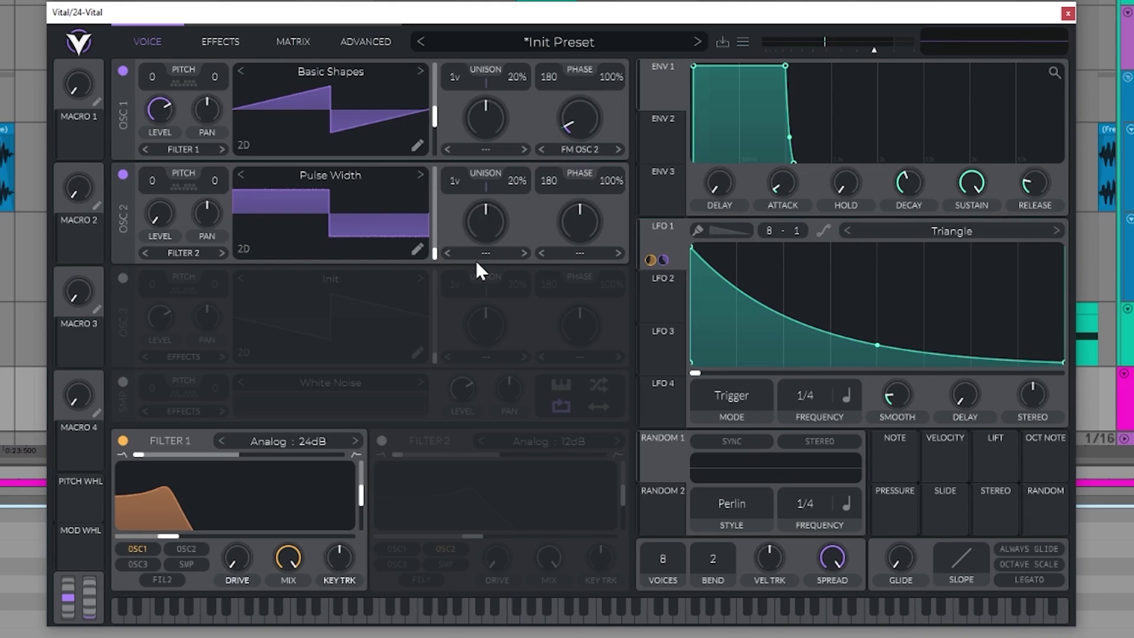
Enable oscillator 3, route it to Filter 2, and turn on Filter 2 as Analog 12dB with slightly lower cutoff.
click(123, 278)
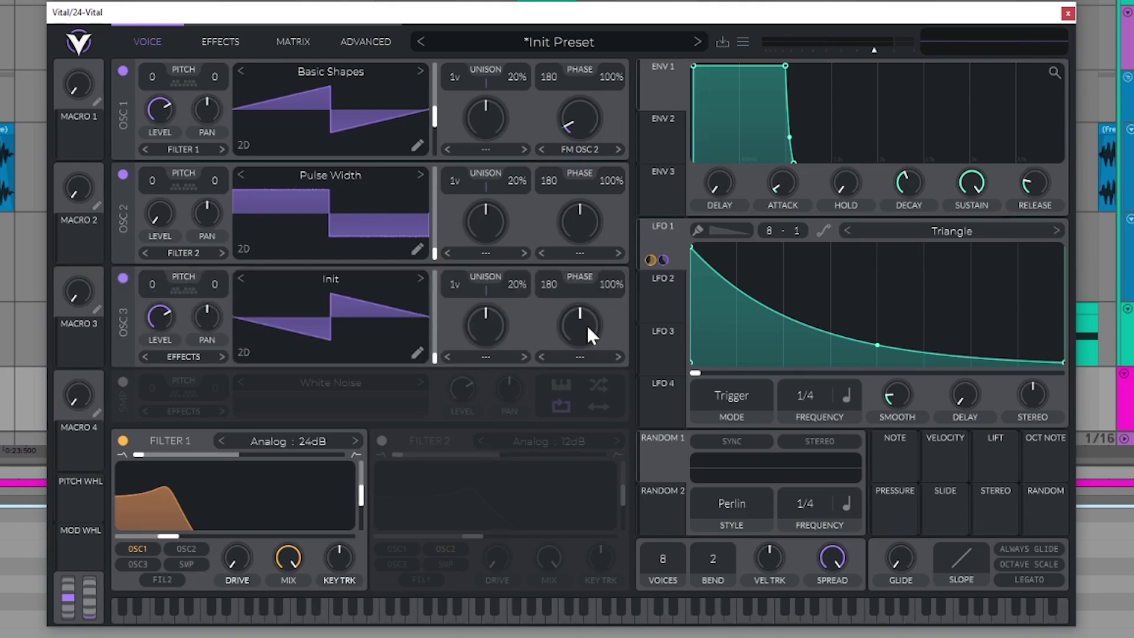
click(182, 355)
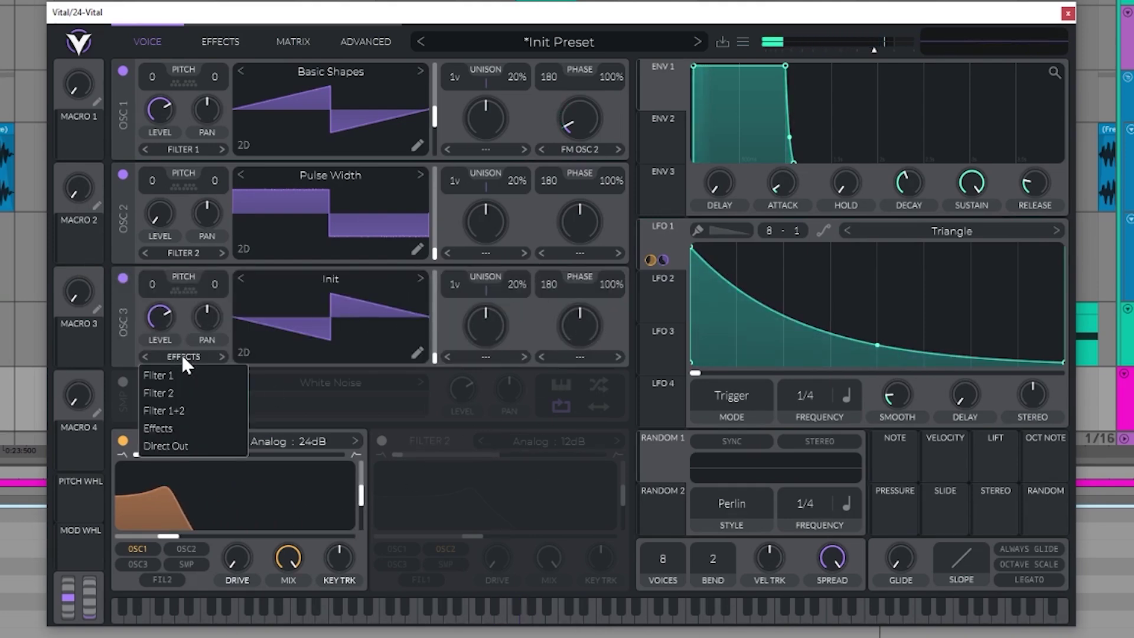
click(169, 393)
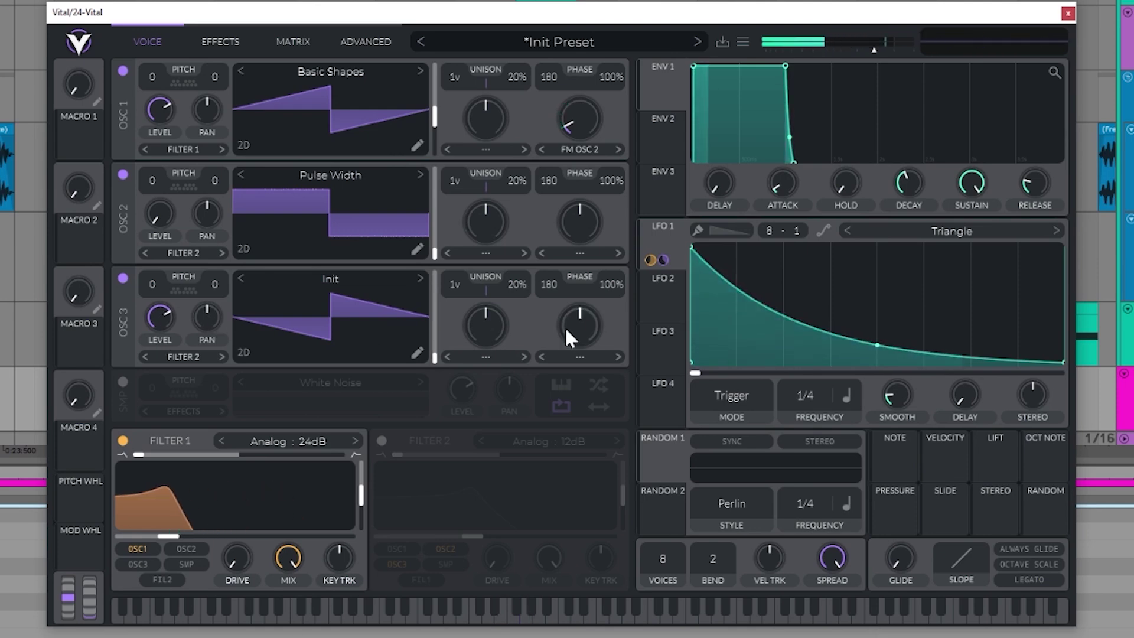
click(381, 441)
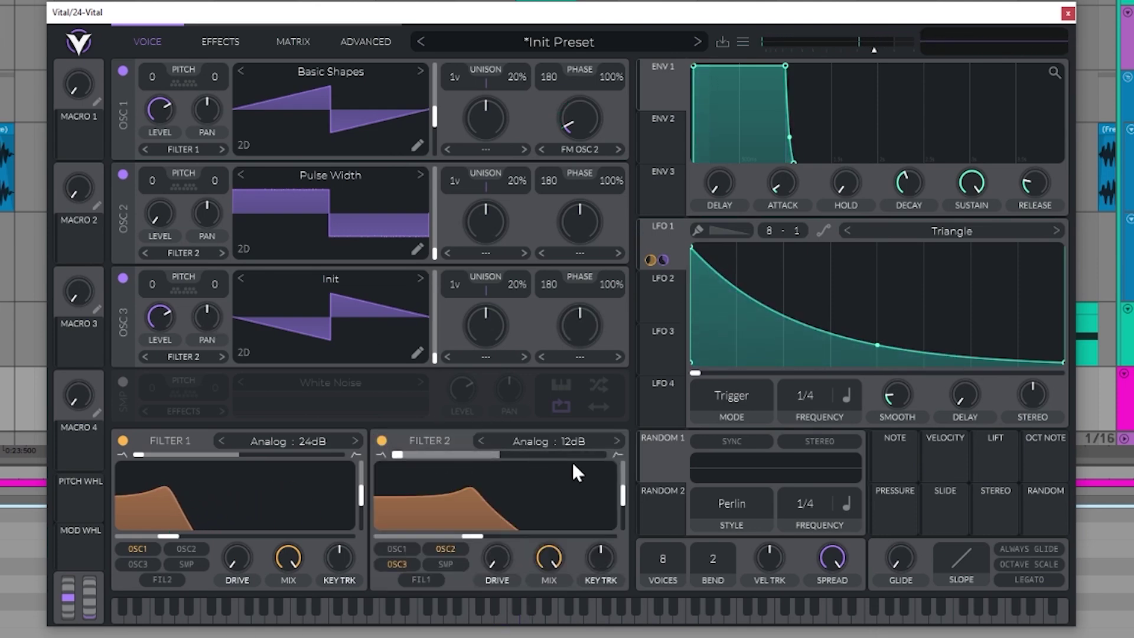
click(587, 443)
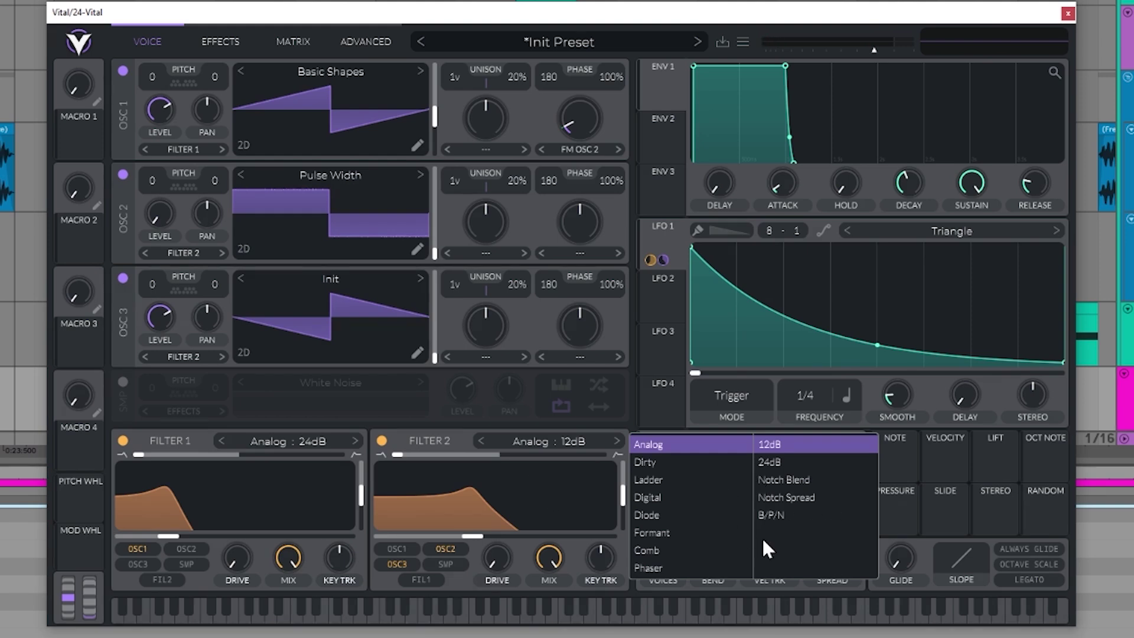
drag(480, 536, 478, 536)
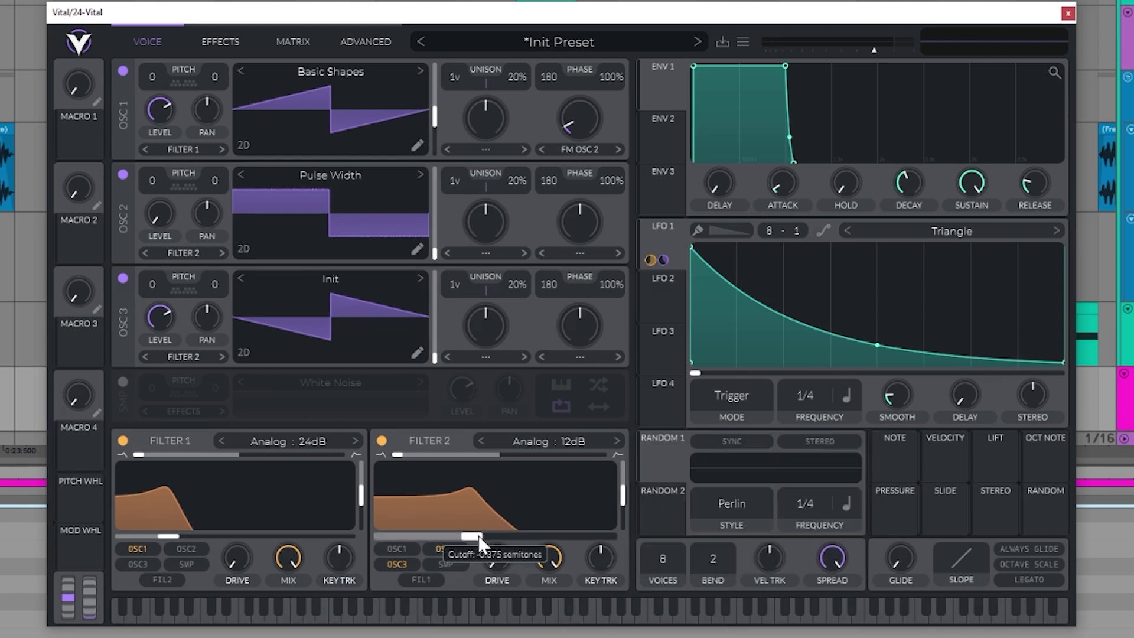
Route a fast-decaying LFO 2 to Filter 2 cutoff at -12.38 semitones and give oscillator 3 three unison voices.
click(661, 306)
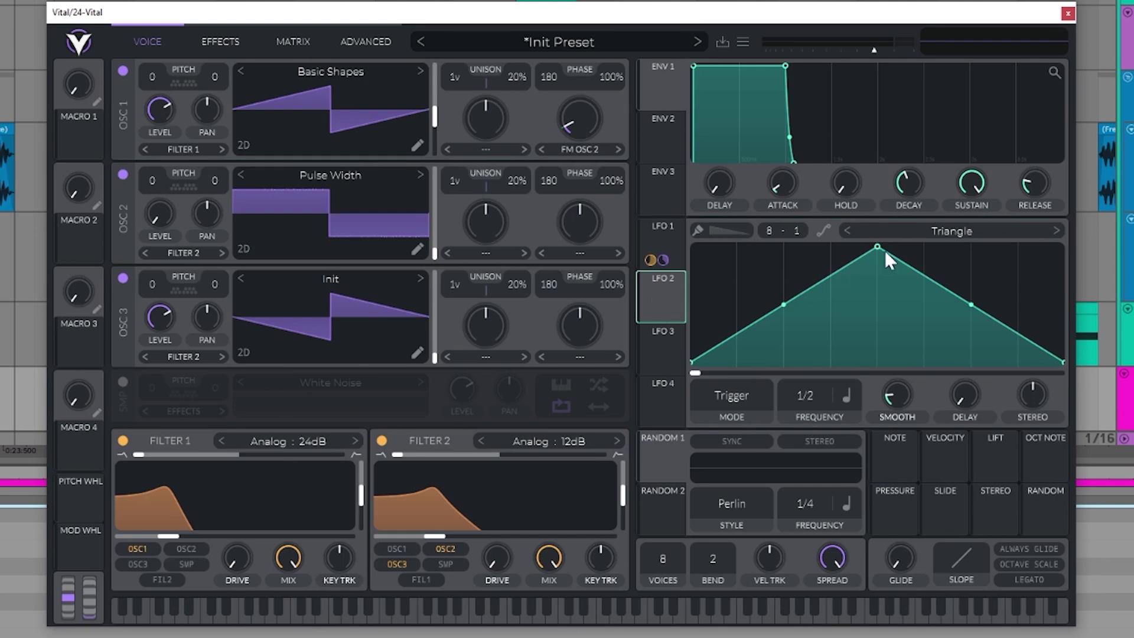
drag(885, 250, 731, 216)
drag(886, 325, 767, 368)
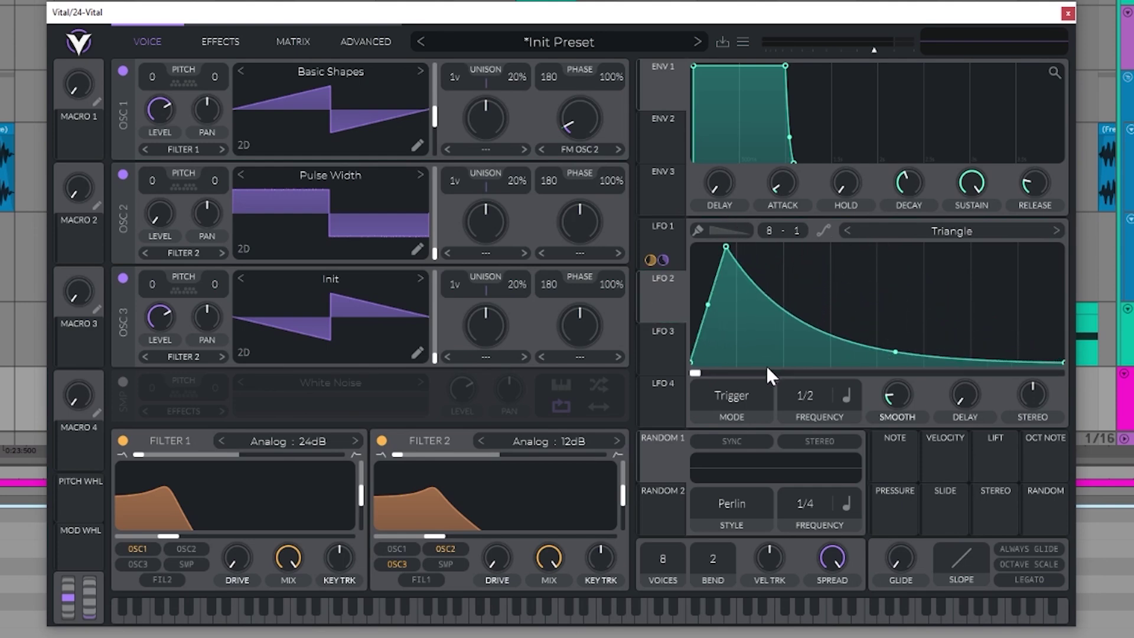
drag(668, 299, 433, 537)
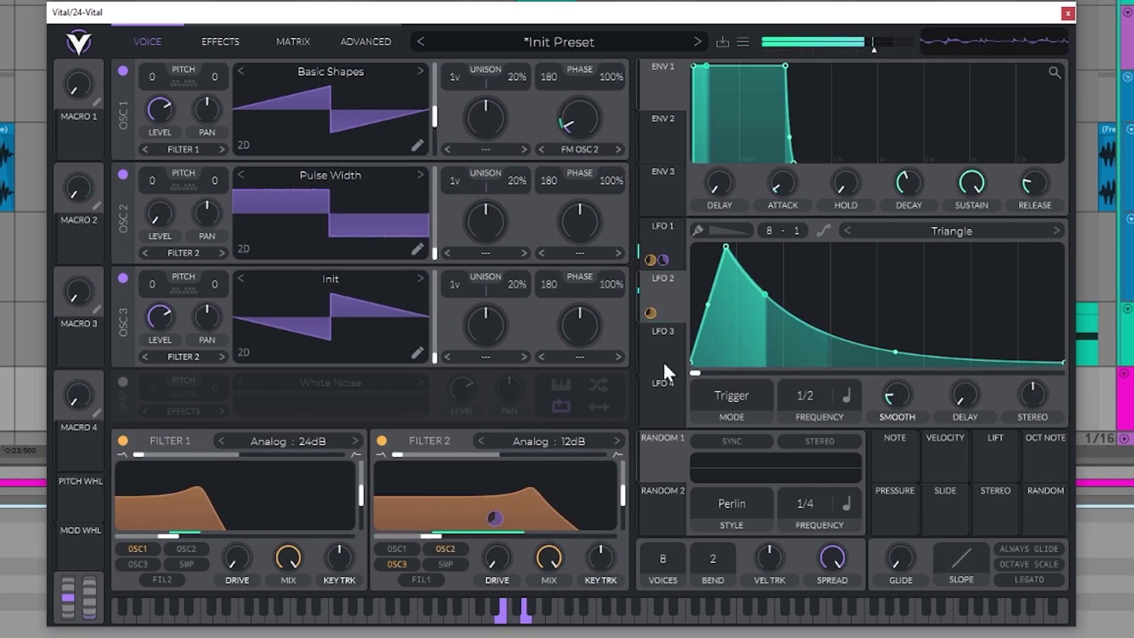
mouse_move(896, 352)
mouse_down()
mouse_move(908, 364)
mouse_move(893, 360)
mouse_up()
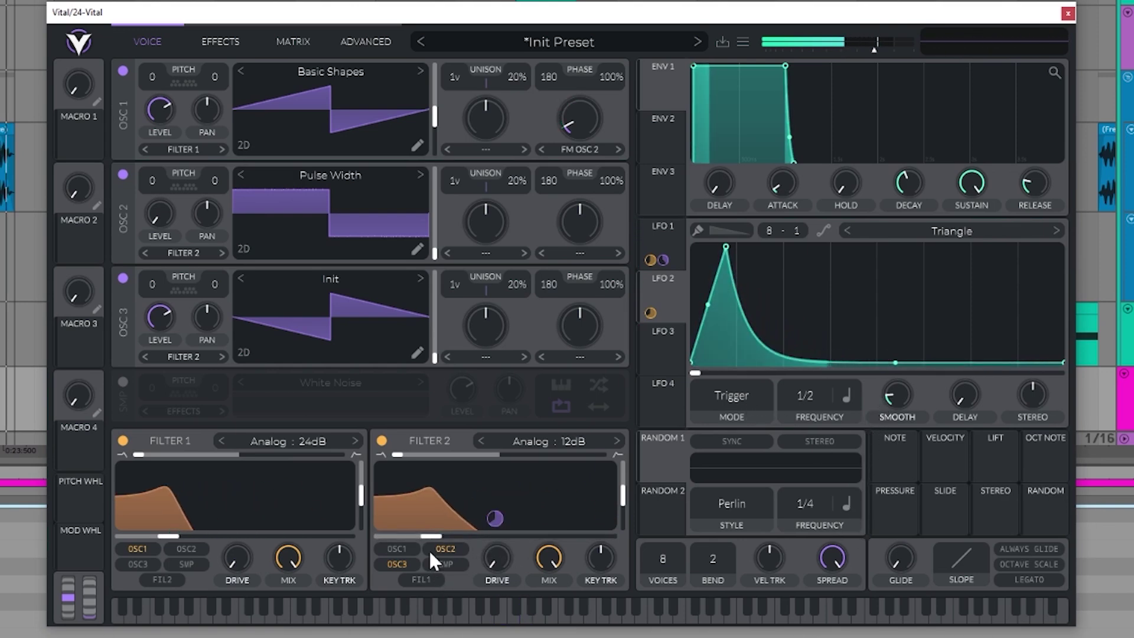
mouse_move(431, 538)
mouse_down()
mouse_move(397, 540)
mouse_move(519, 547)
mouse_move(421, 547)
mouse_up()
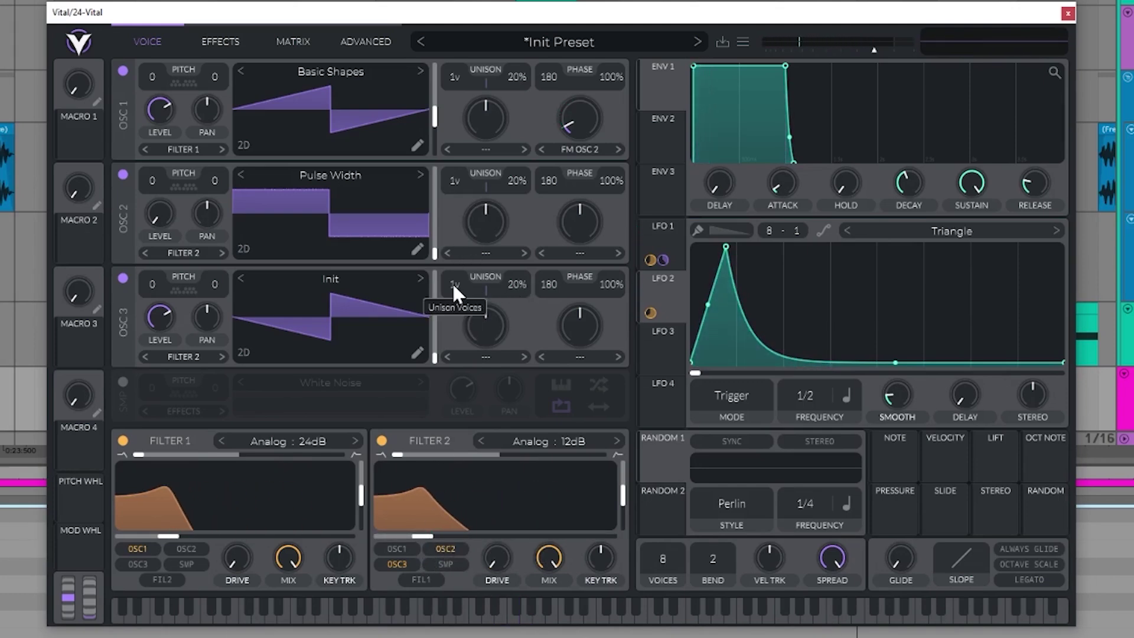
drag(454, 286, 512, 278)
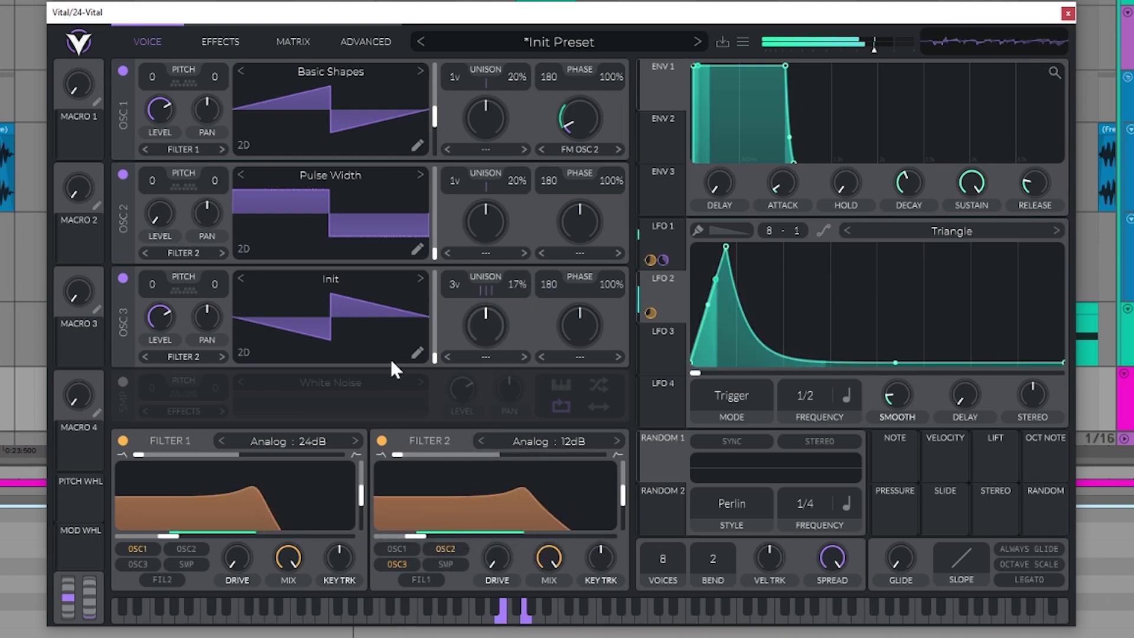
Enable Vital's Chorus and Reverb, cutting the reverb time to 0.189 s.
click(215, 45)
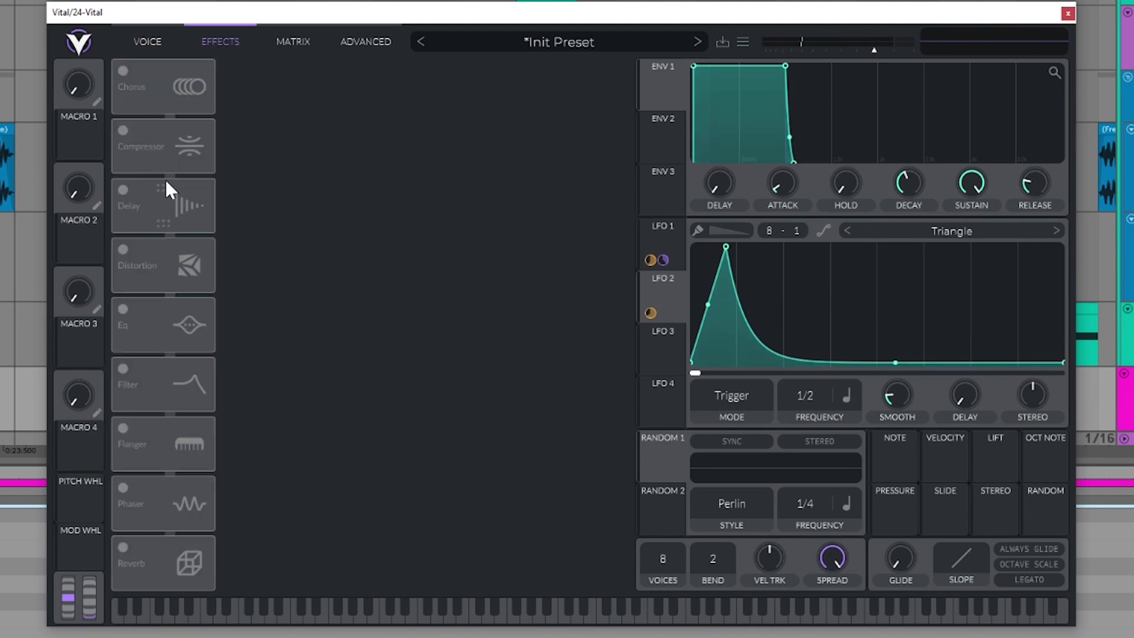
click(124, 72)
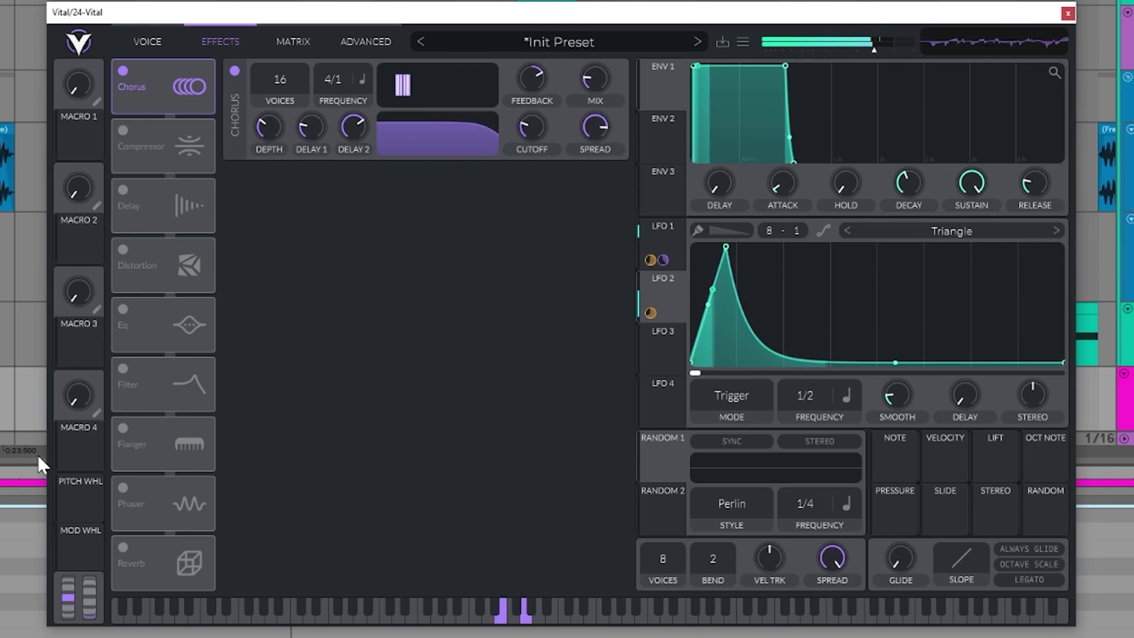
click(123, 548)
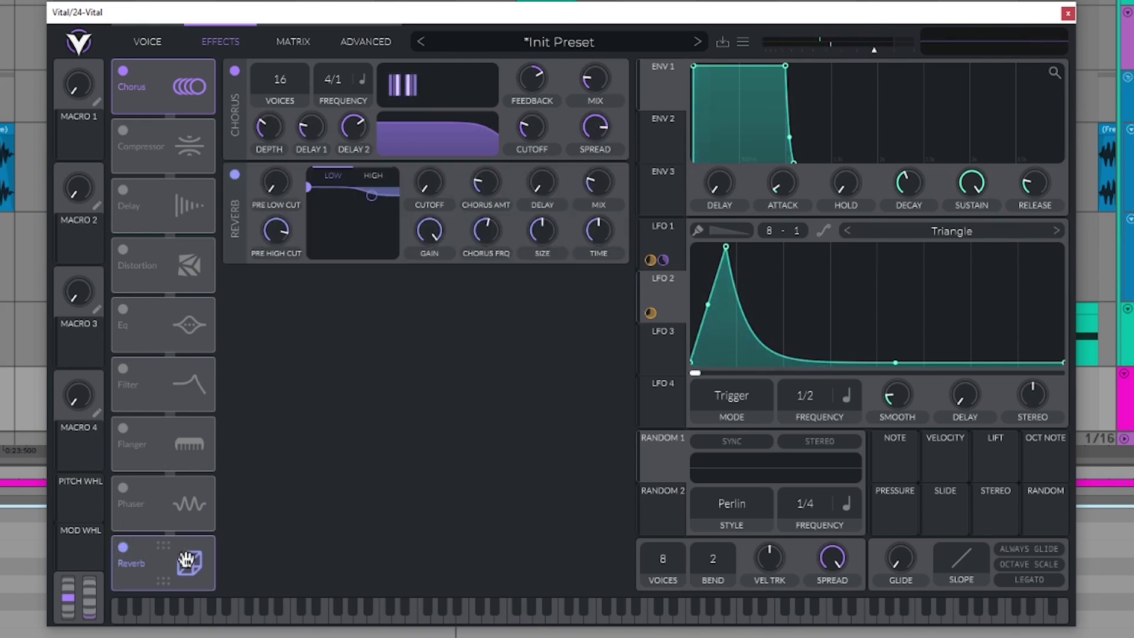
drag(598, 230, 598, 206)
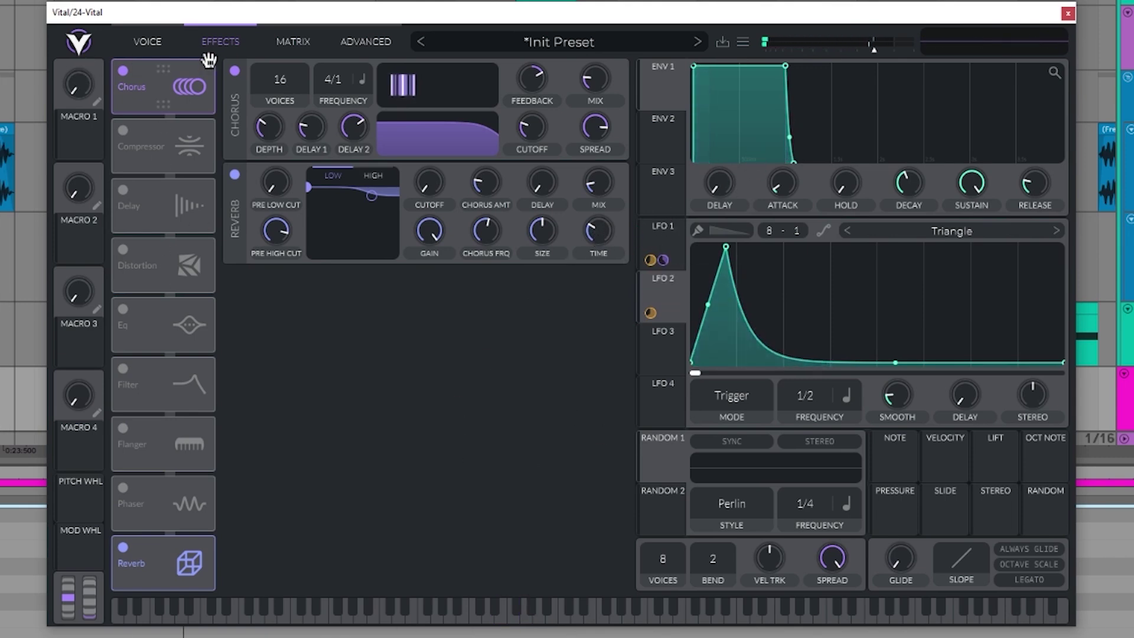
click(147, 44)
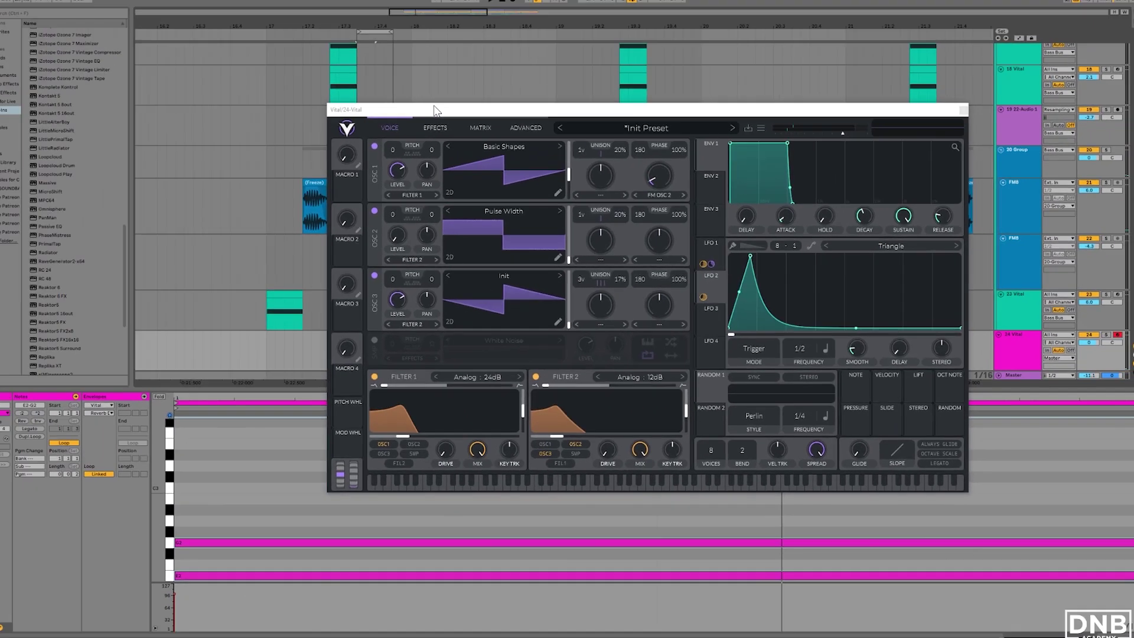
Loop bars 17 to 17.4 and start playback.
drag(220, 12, 616, 97)
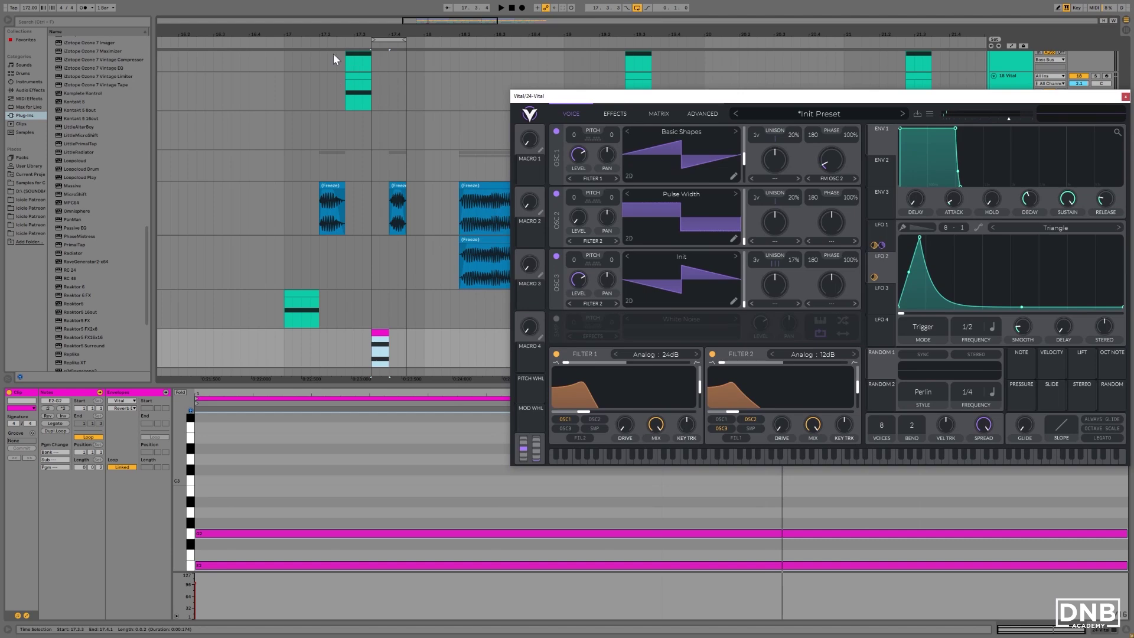
drag(285, 41, 406, 50)
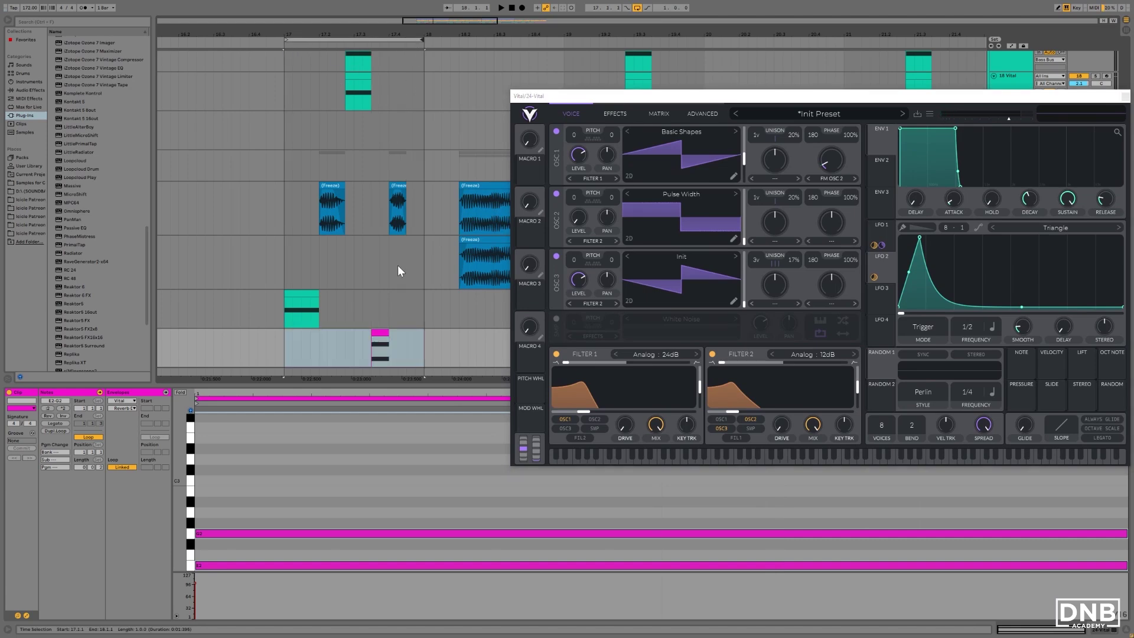
key(space)
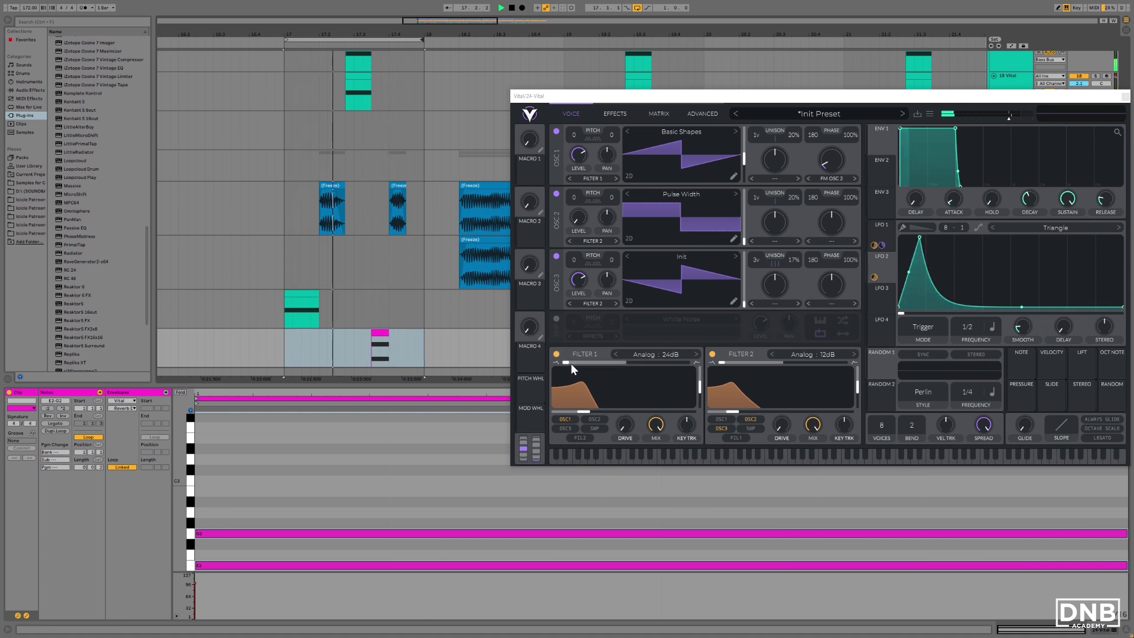
Reduce Filter 1's LFO modulation to about 66, lower Filter 2 cutoff, and raise Filter 1 drive, then close Vital.
click(585, 412)
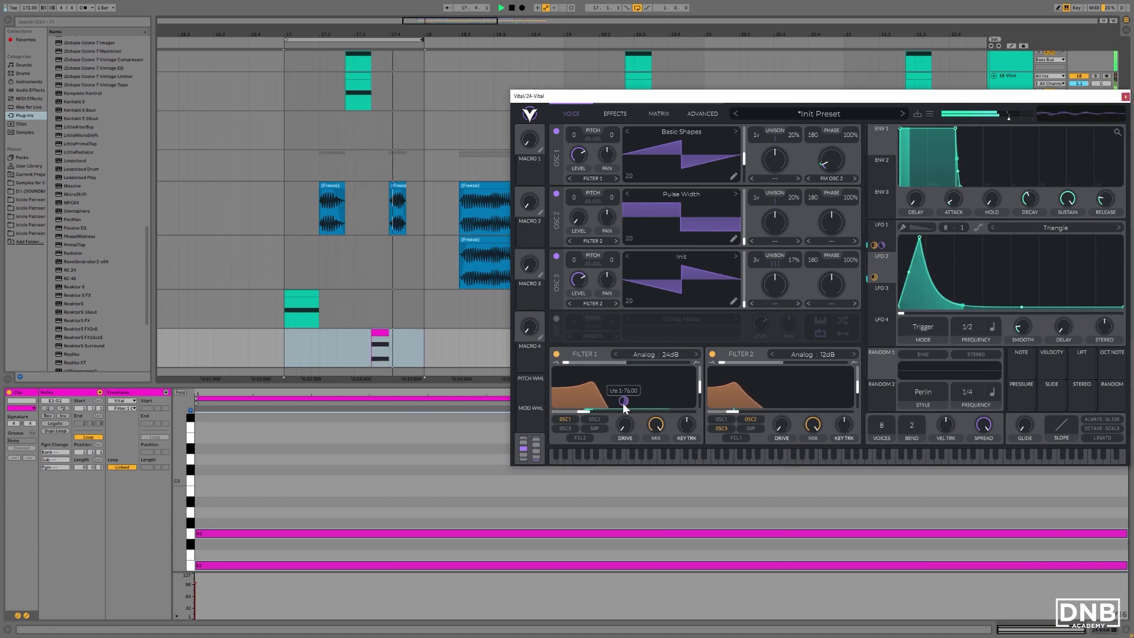
drag(623, 402, 622, 407)
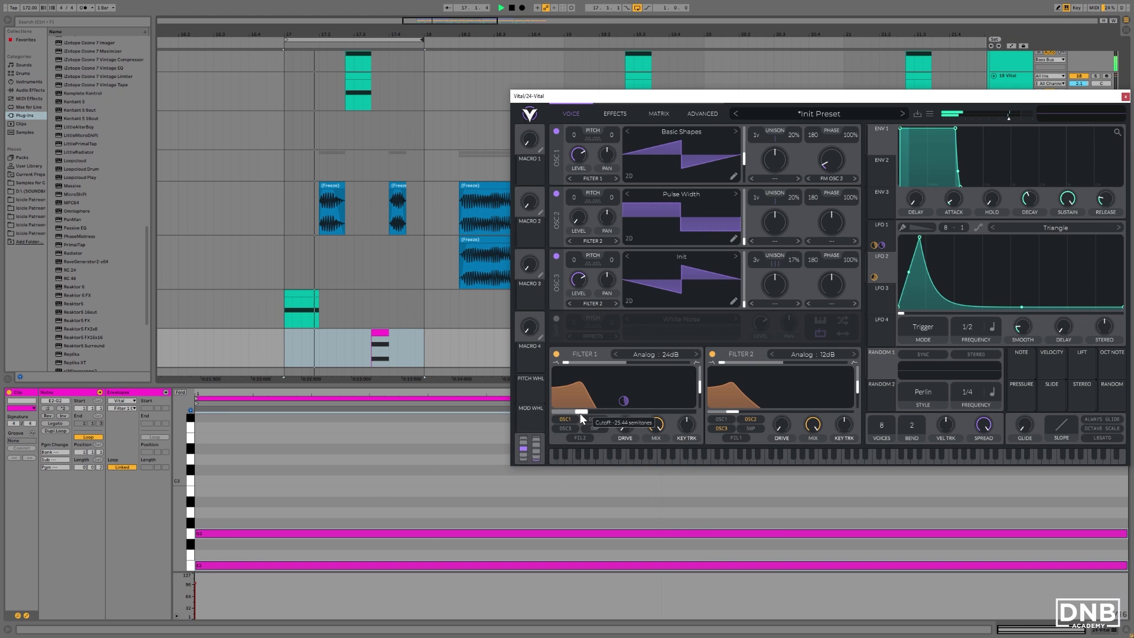
drag(731, 413, 725, 415)
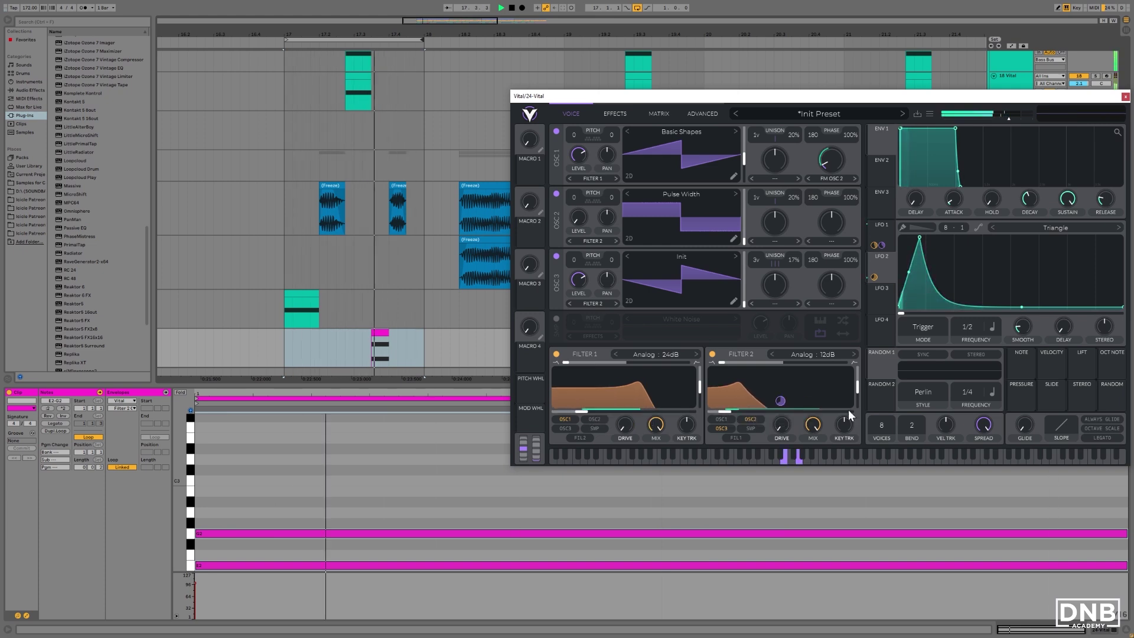
click(624, 425)
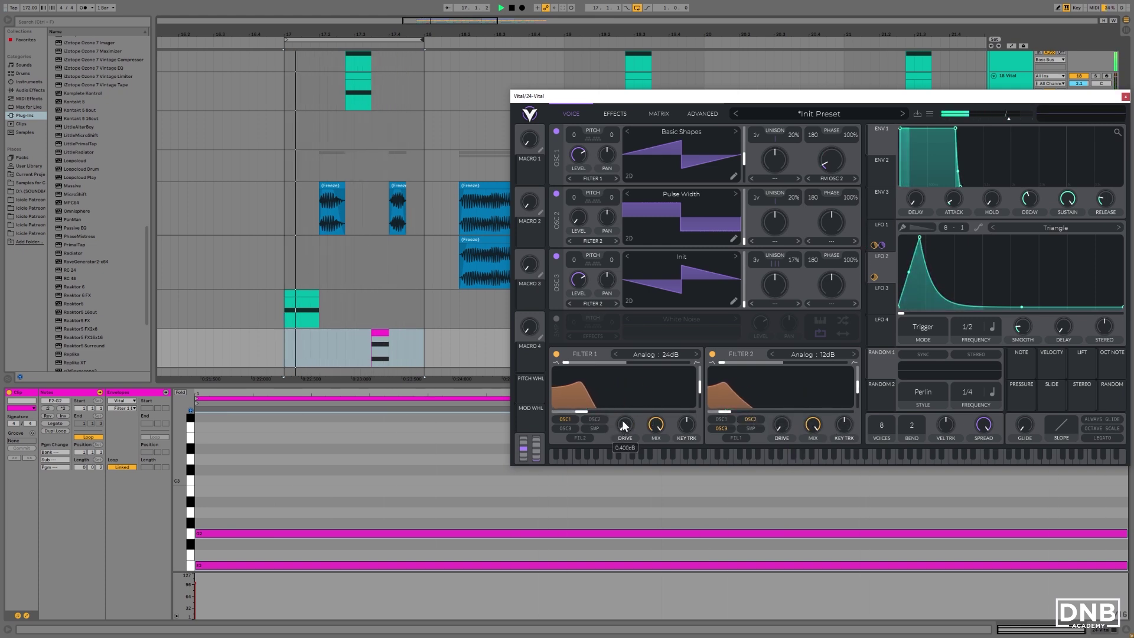
drag(627, 425, 629, 400)
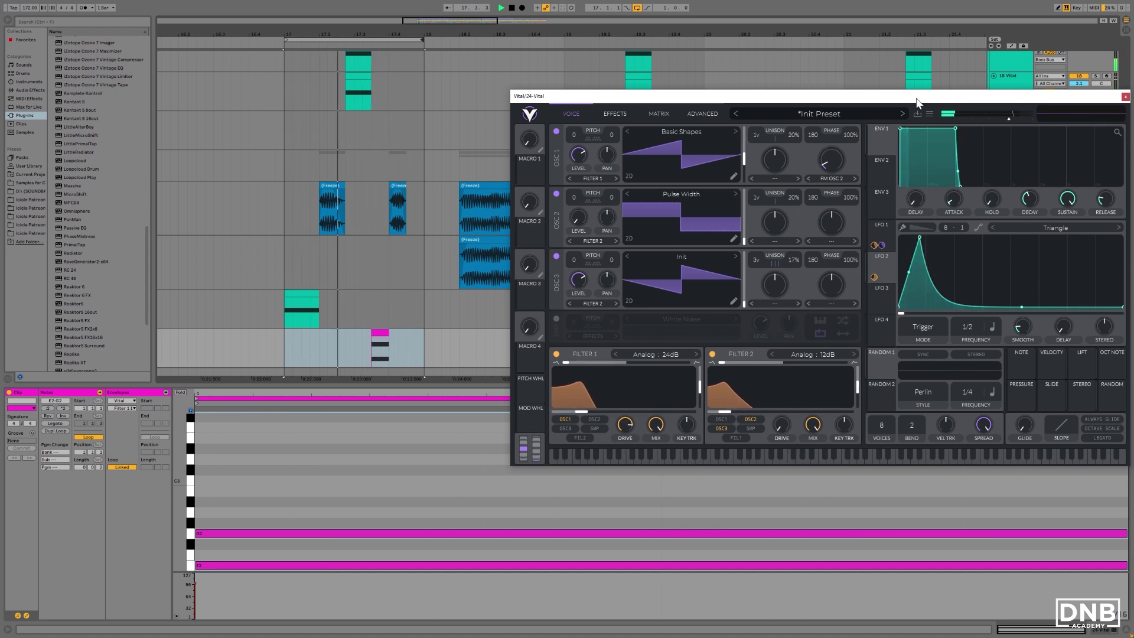
drag(916, 99, 670, 87)
click(879, 85)
key(space)
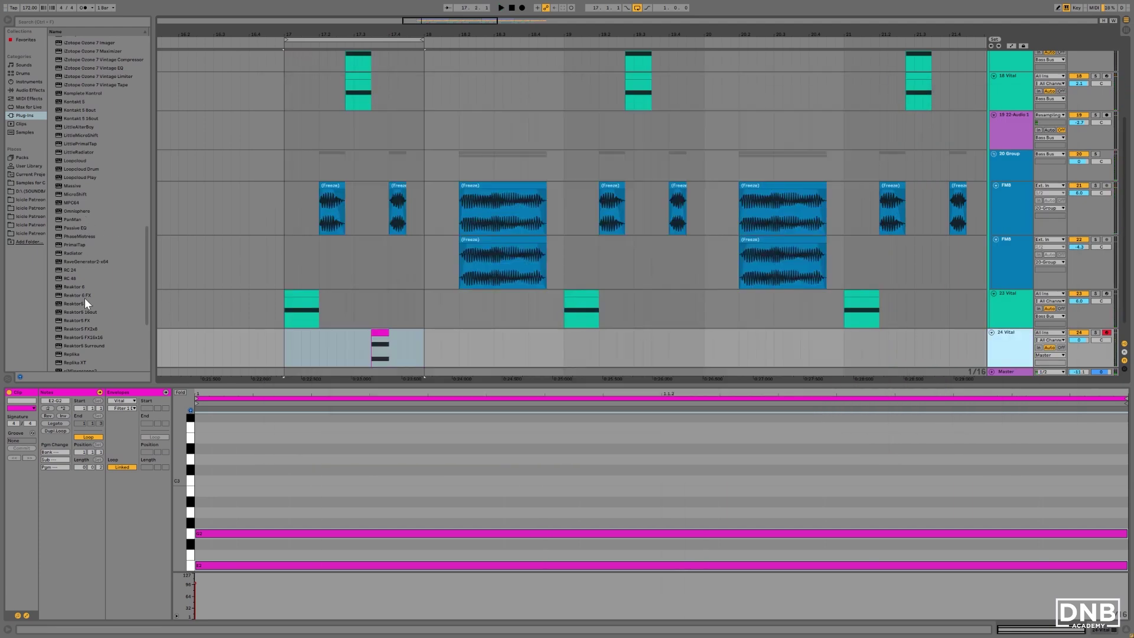
Add FabFilter Pro-Q 3 after Vital on track 24.
scroll(85, 263, up, 7)
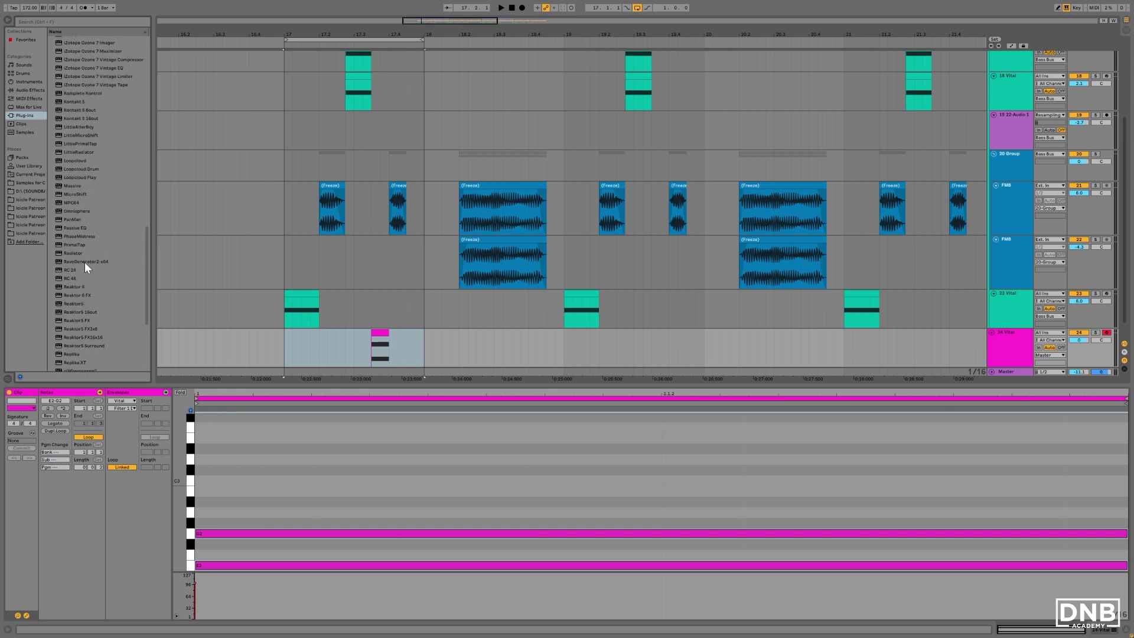
scroll(85, 264, up, 7)
drag(88, 147, 406, 358)
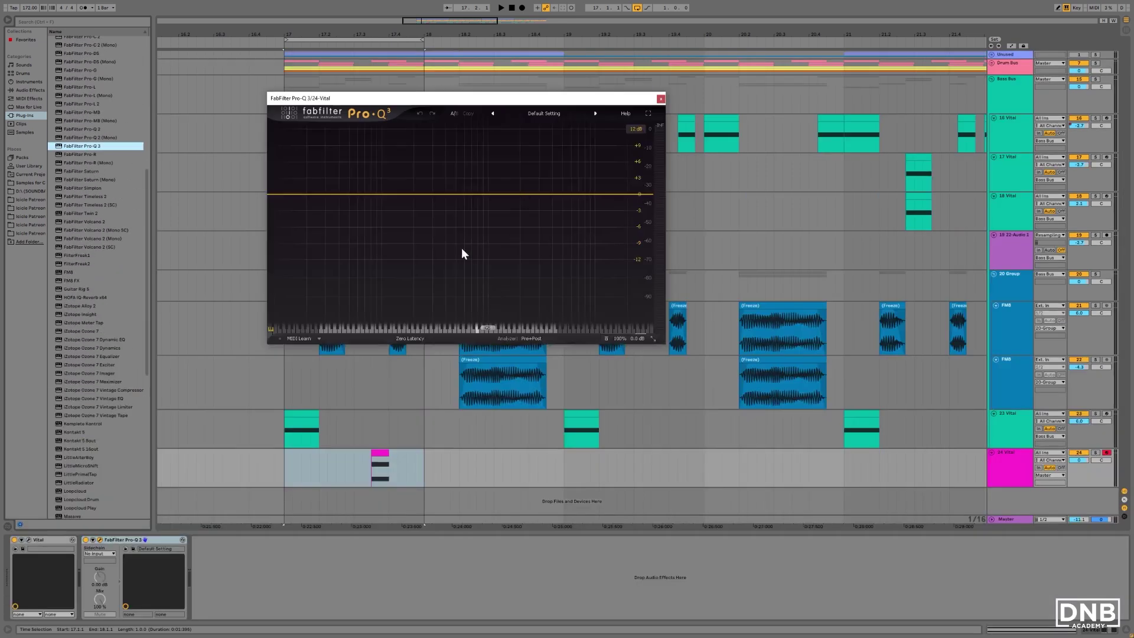
EQ with a low cut at about 60 Hz and a roughly 5.5 dB bell boost near 1.1 kHz.
click(399, 193)
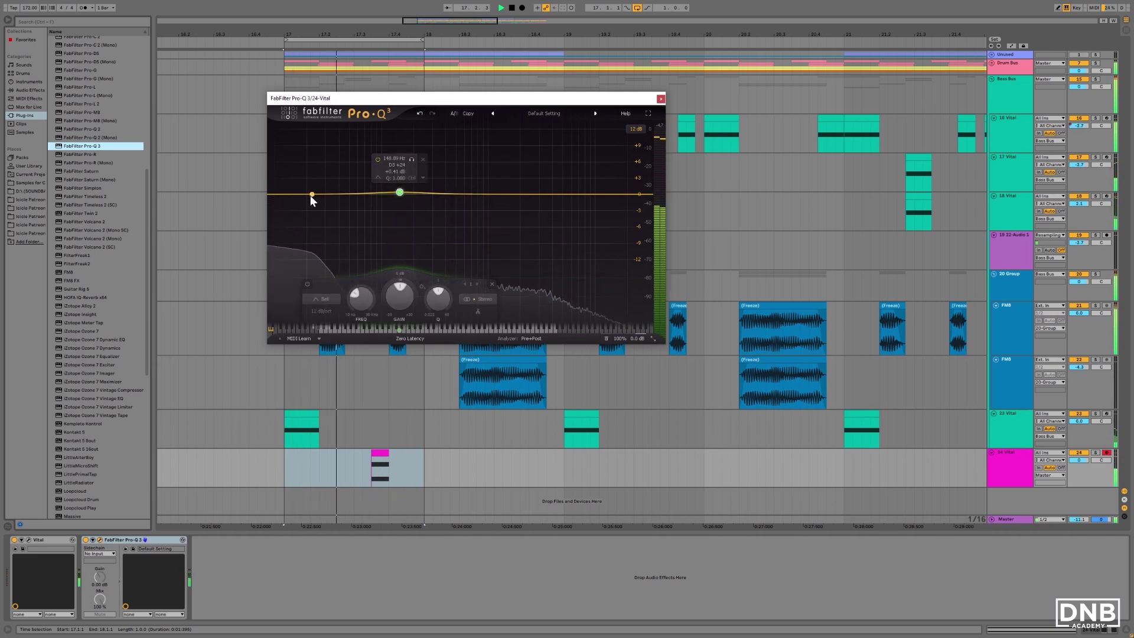
click(277, 195)
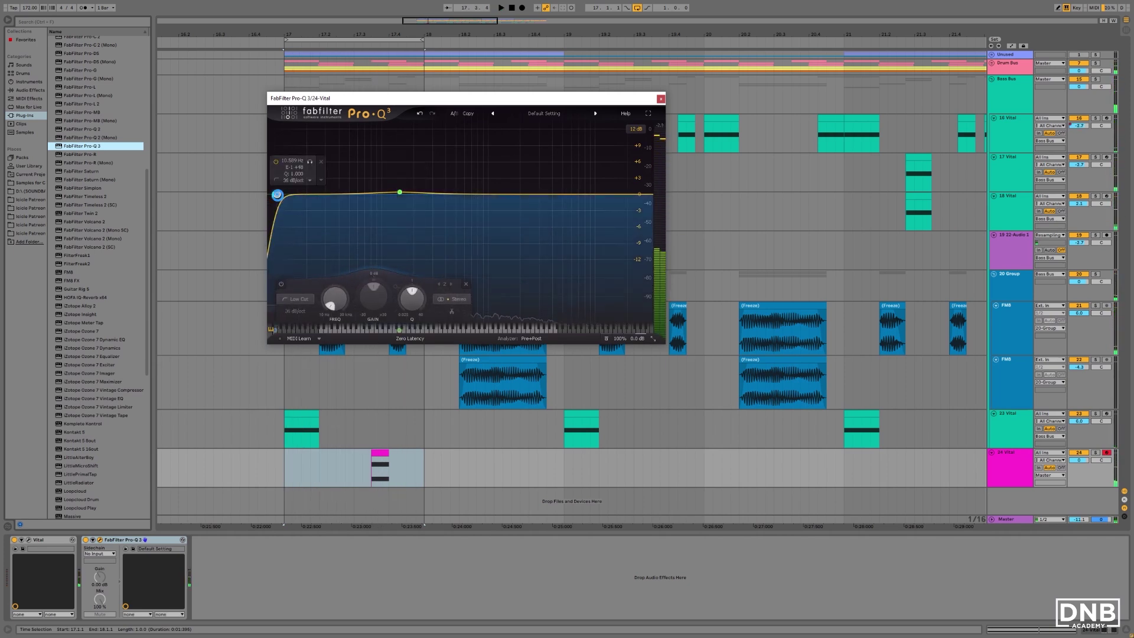
drag(277, 194, 403, 167)
key(space)
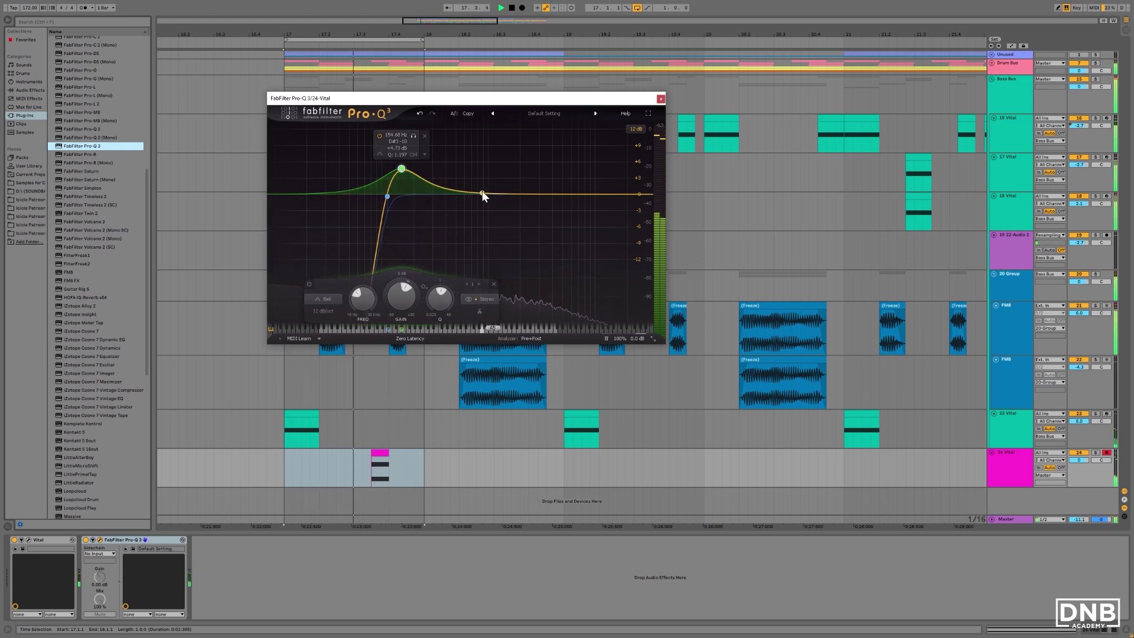
drag(482, 191, 499, 167)
drag(400, 169, 402, 174)
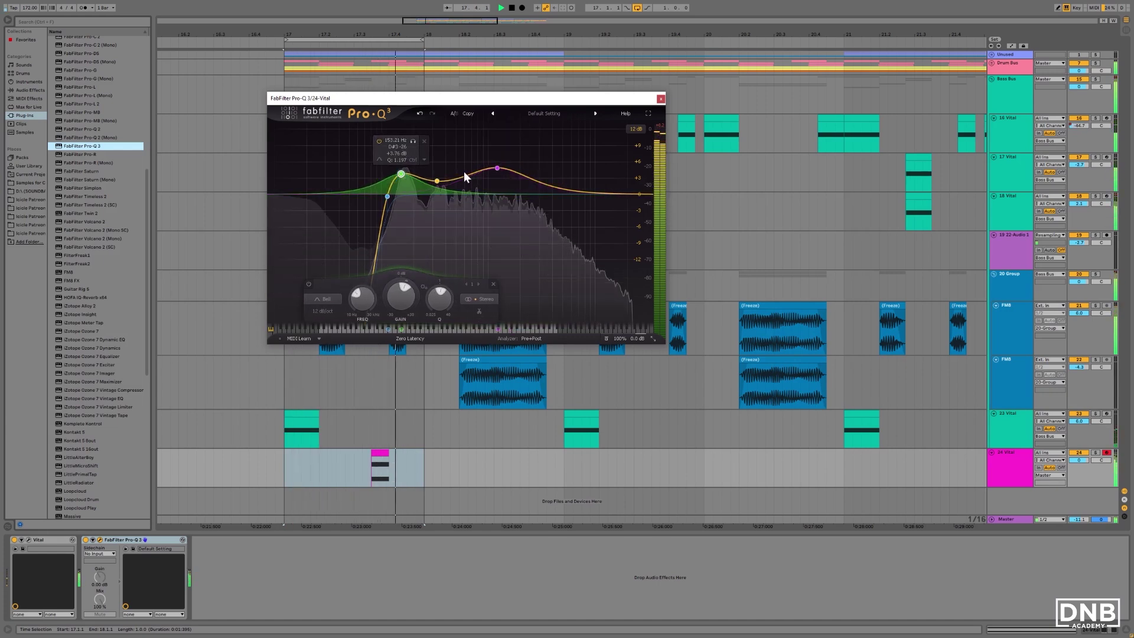
click(661, 98)
Trim track 24's selection to end at 17.4.3 and duplicate the Vital track as track 25.
key(space)
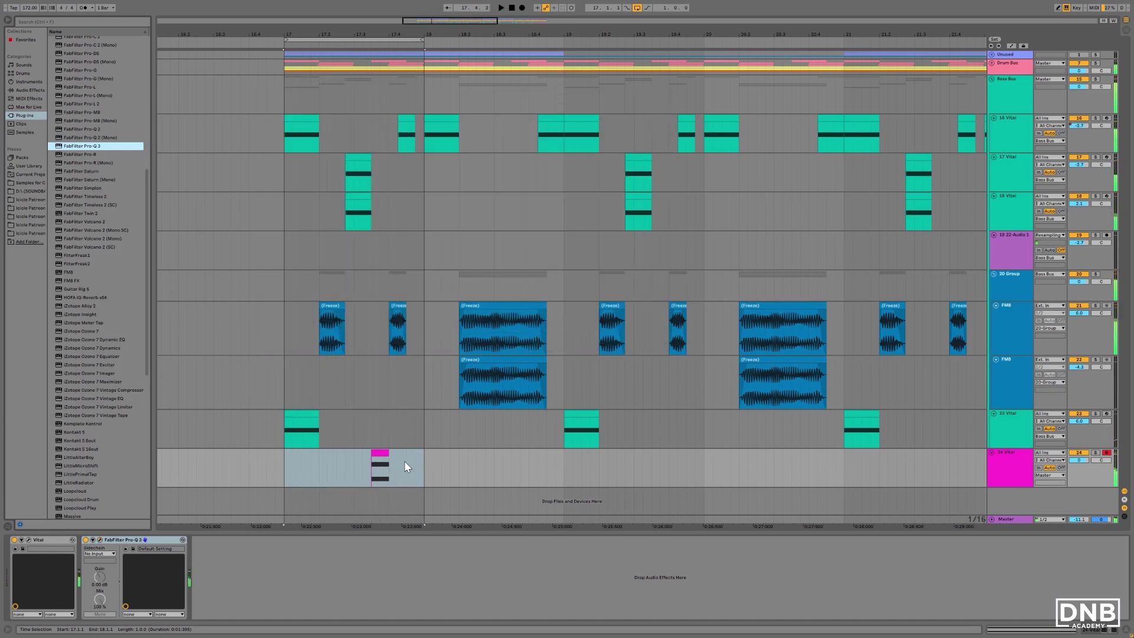
click(405, 462)
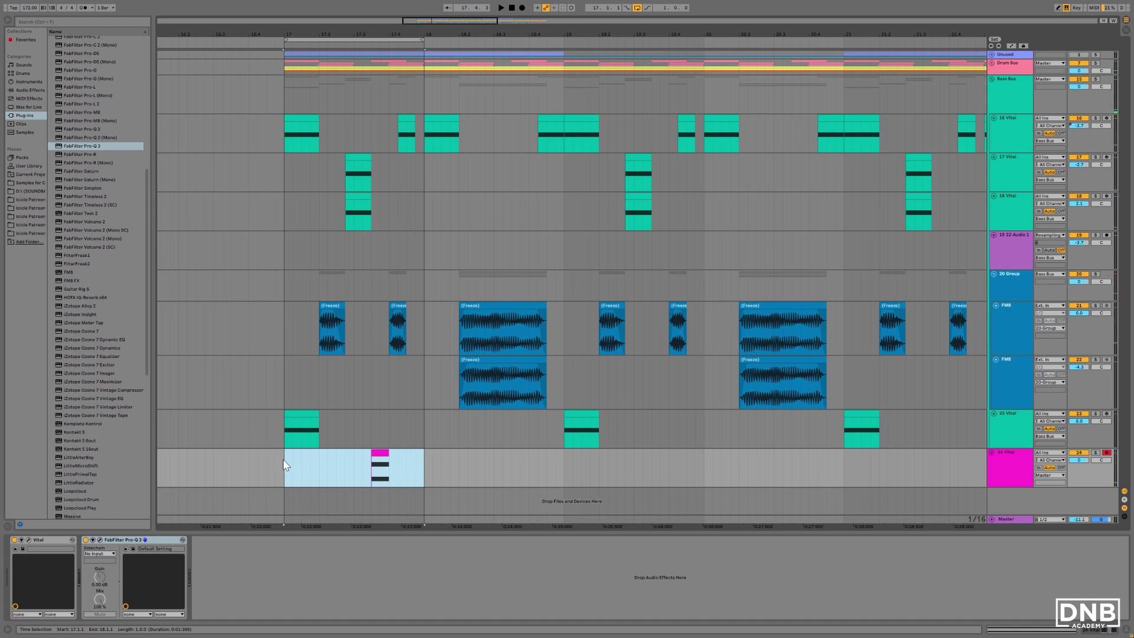
drag(284, 465, 408, 480)
click(1008, 473)
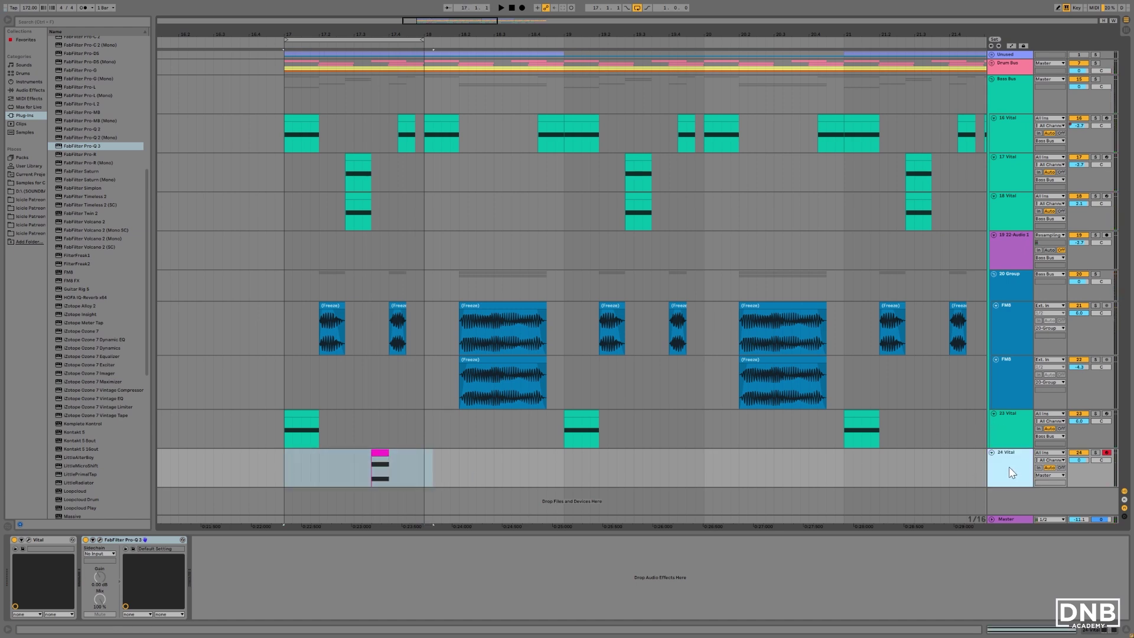
key(ctrl+d)
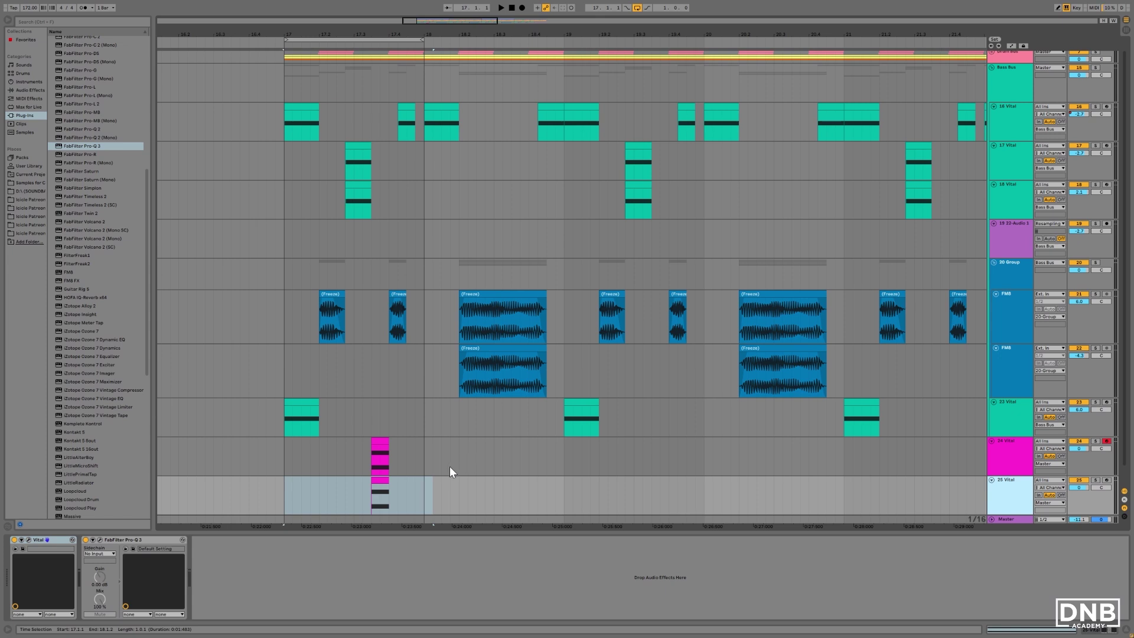
Move track 25's stab later to beat 17.4 and loop 17.4.1–18.1.1.
click(447, 467)
drag(379, 483, 424, 487)
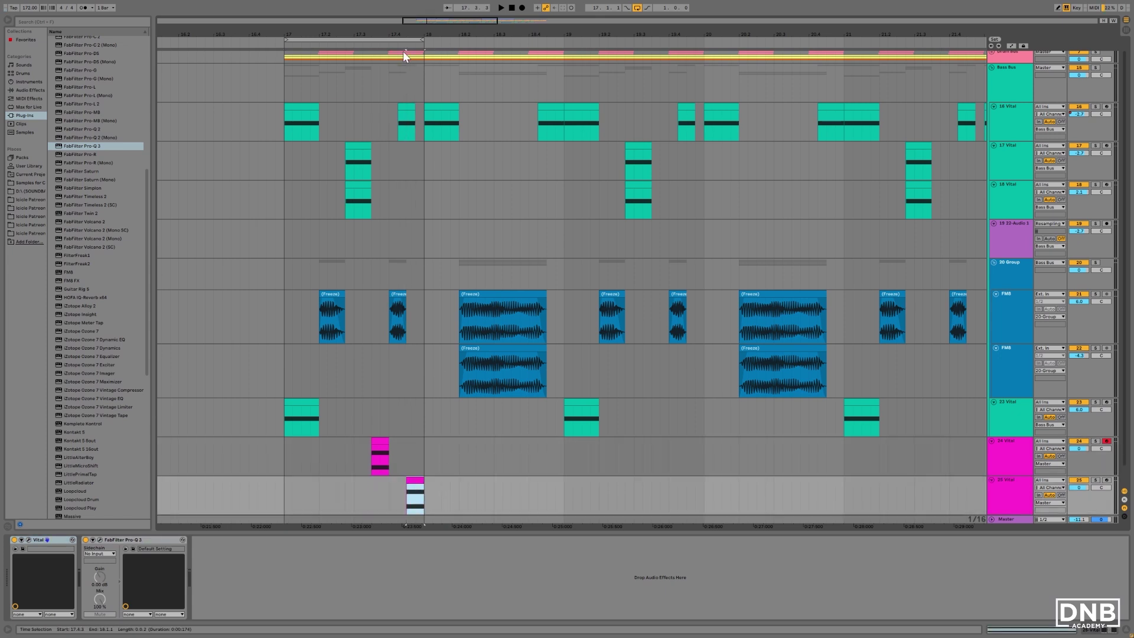
drag(286, 39, 390, 40)
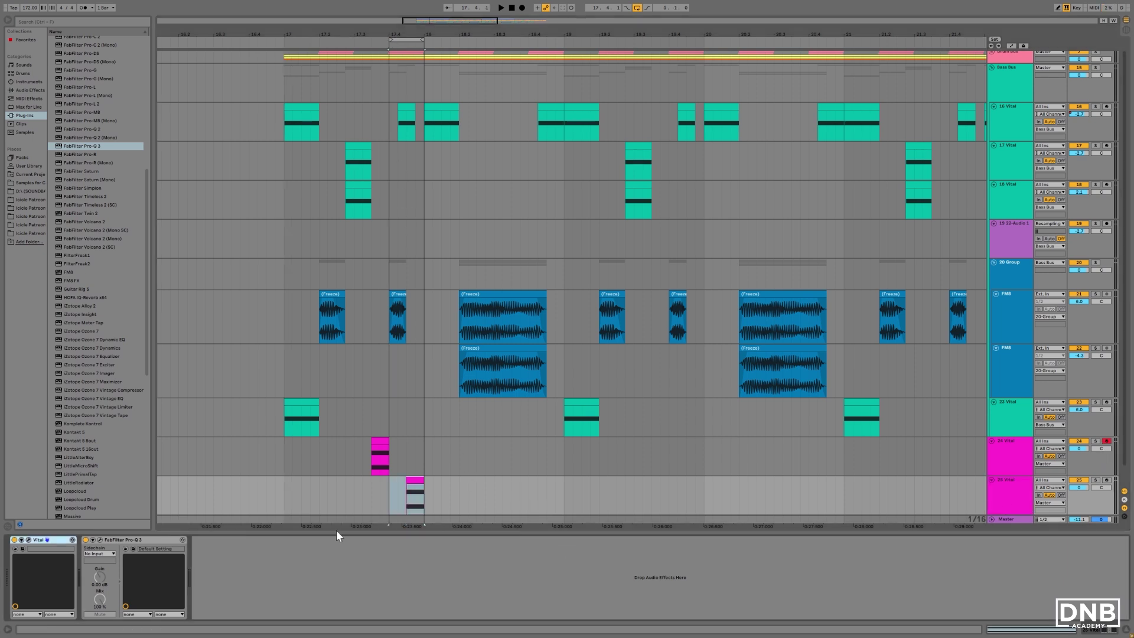
In track 25's Vital, move LFO 1's peak later for a ramp-up and steepen its decay.
click(28, 540)
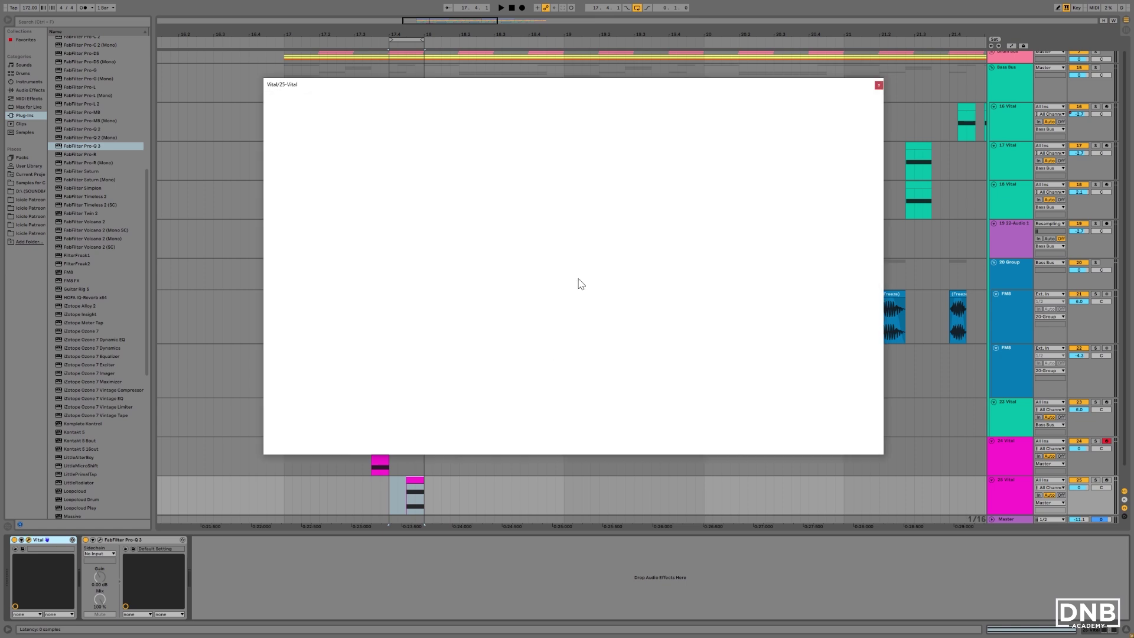
click(638, 260)
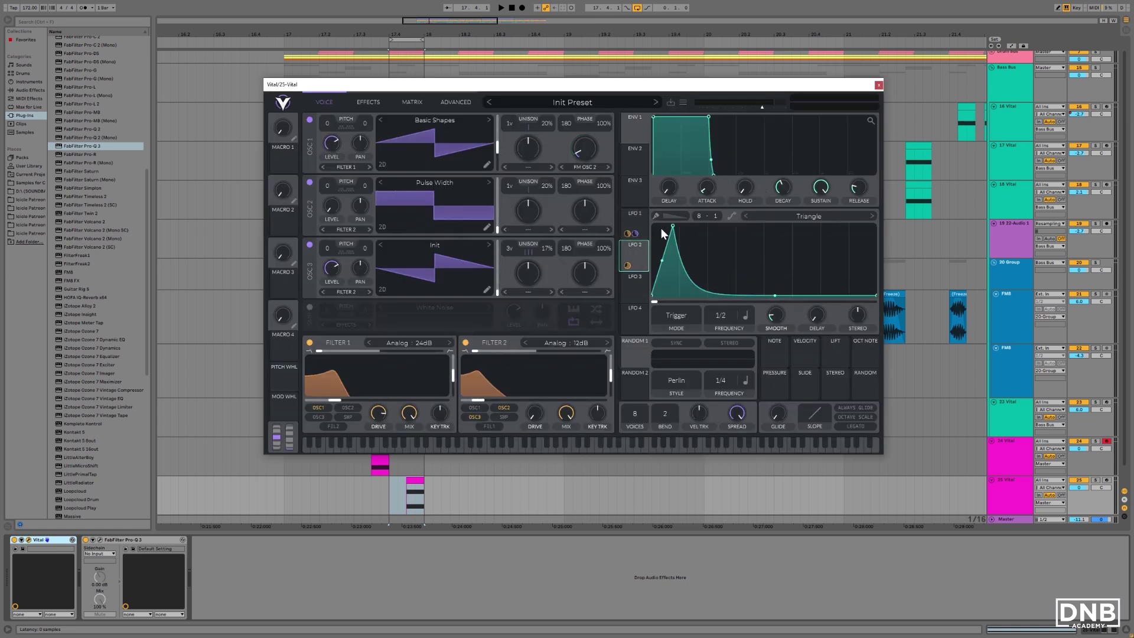
click(640, 231)
drag(653, 225, 708, 226)
key(space)
drag(785, 284, 785, 296)
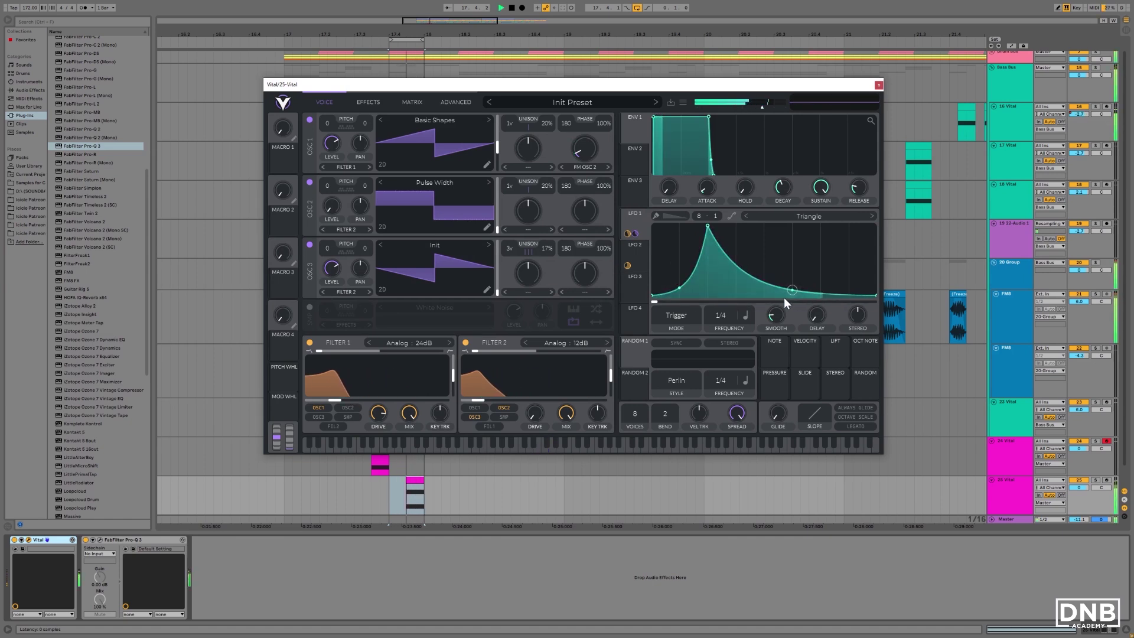
Bend LFO 2's rise into a concave curve with its peak near the start, then audition.
click(637, 248)
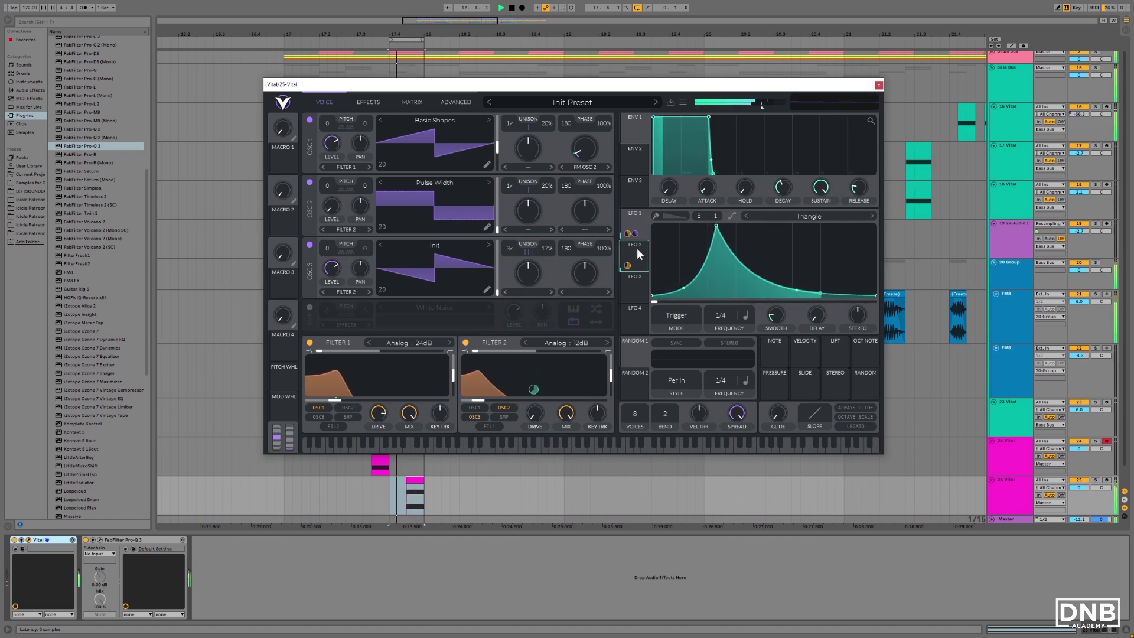
drag(661, 260, 661, 283)
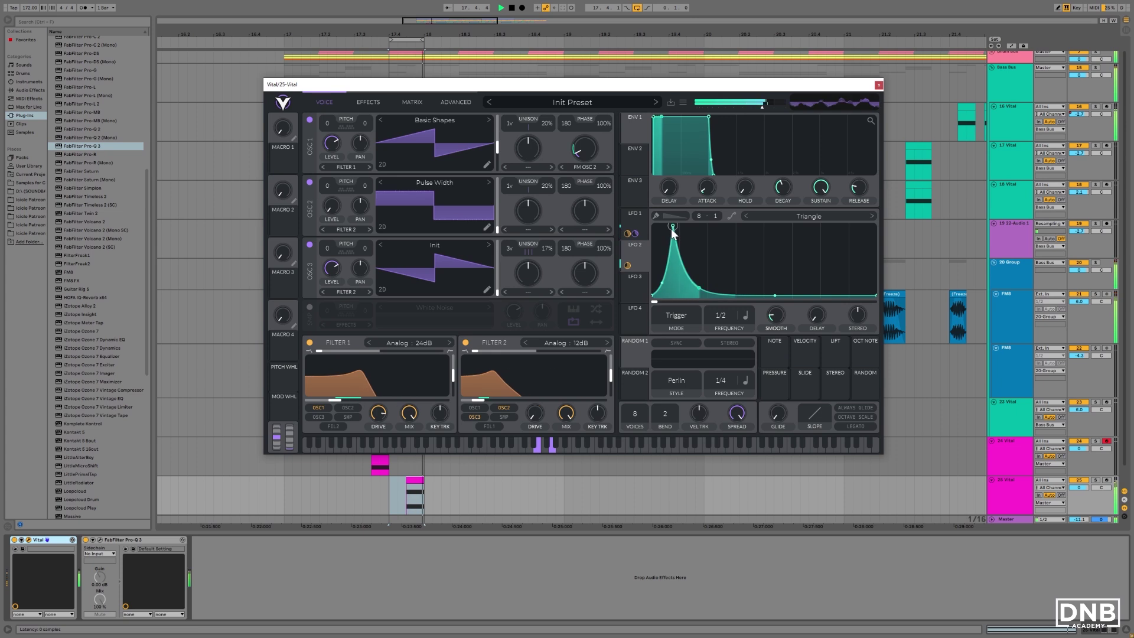
mouse_move(668, 243)
mouse_down()
mouse_move(722, 247)
mouse_move(666, 248)
mouse_up()
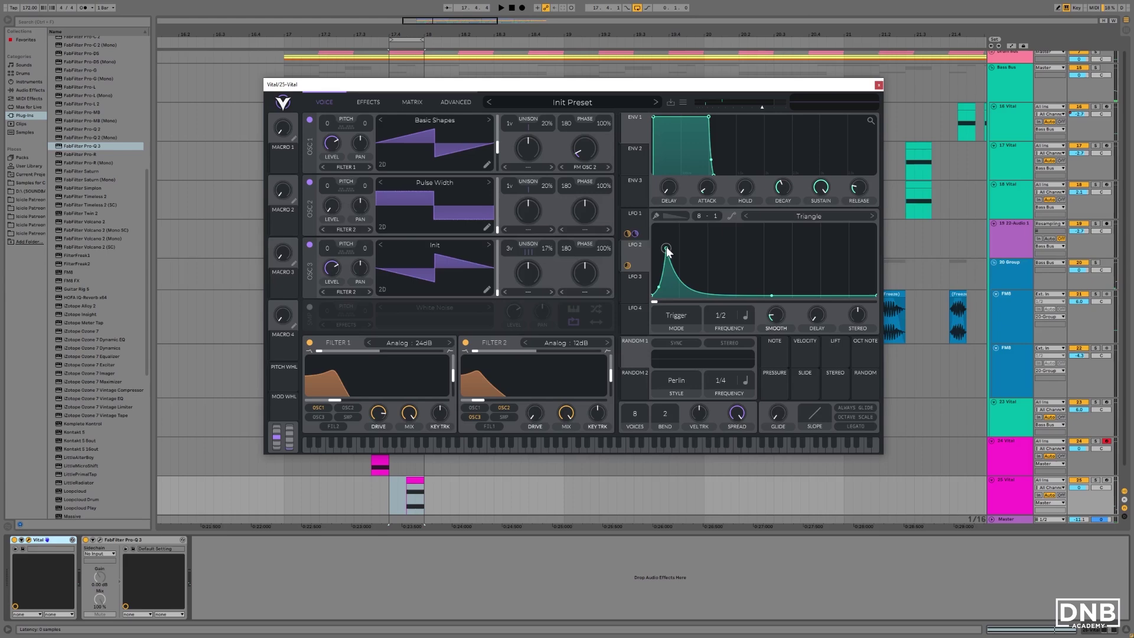
mouse_move(671, 248)
mouse_down()
mouse_move(662, 260)
mouse_move(674, 251)
mouse_up()
key(space)
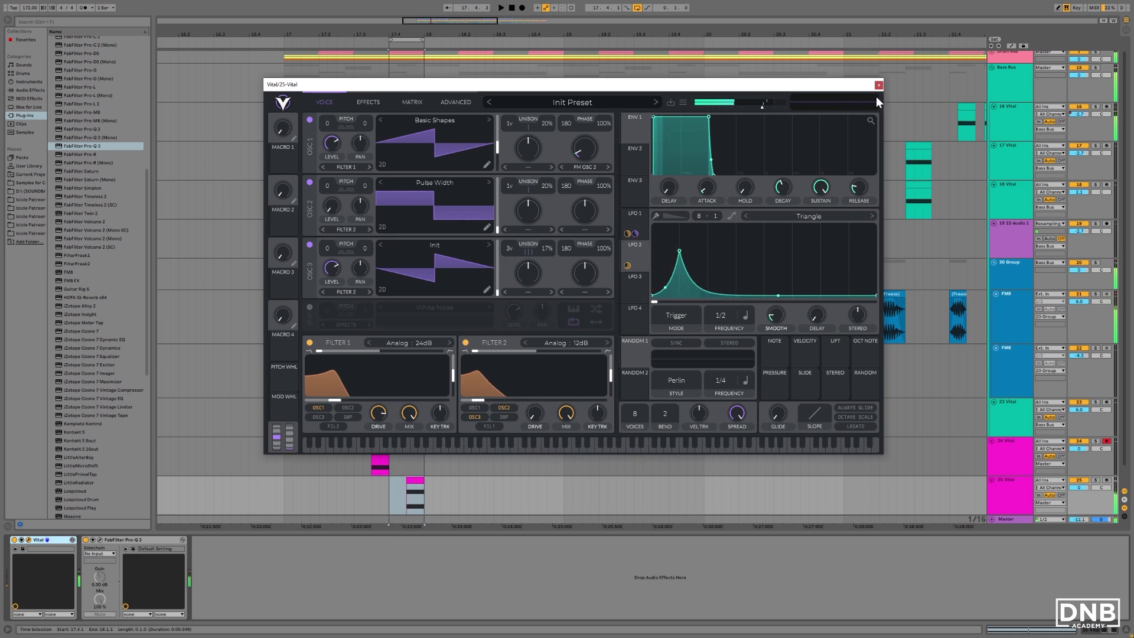
click(879, 87)
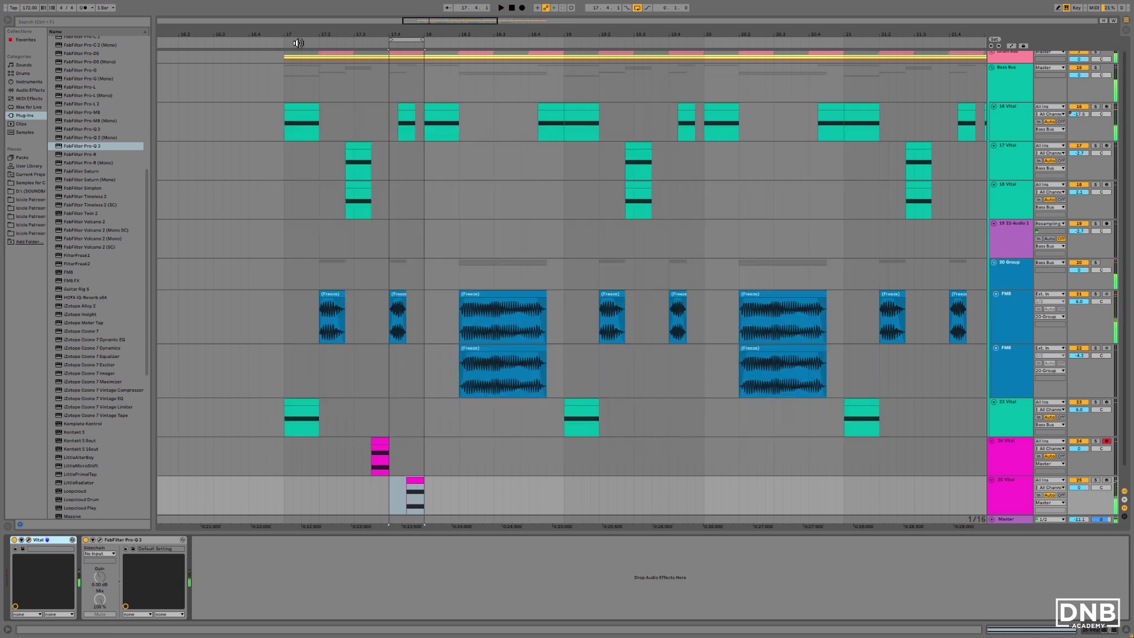
Transpose both notes of the pink 25 Vital clip up a semitone.
double_click(418, 480)
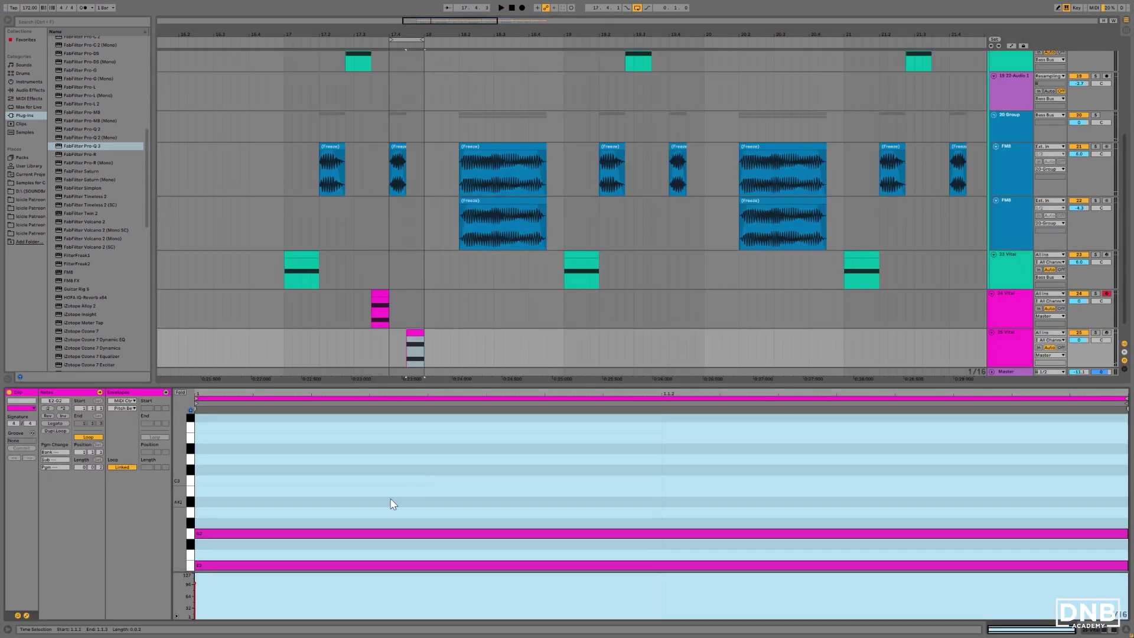
drag(390, 499, 399, 587)
key(Up)
Loop bars 17 to 19 and play it back.
scroll(384, 109, up, 4)
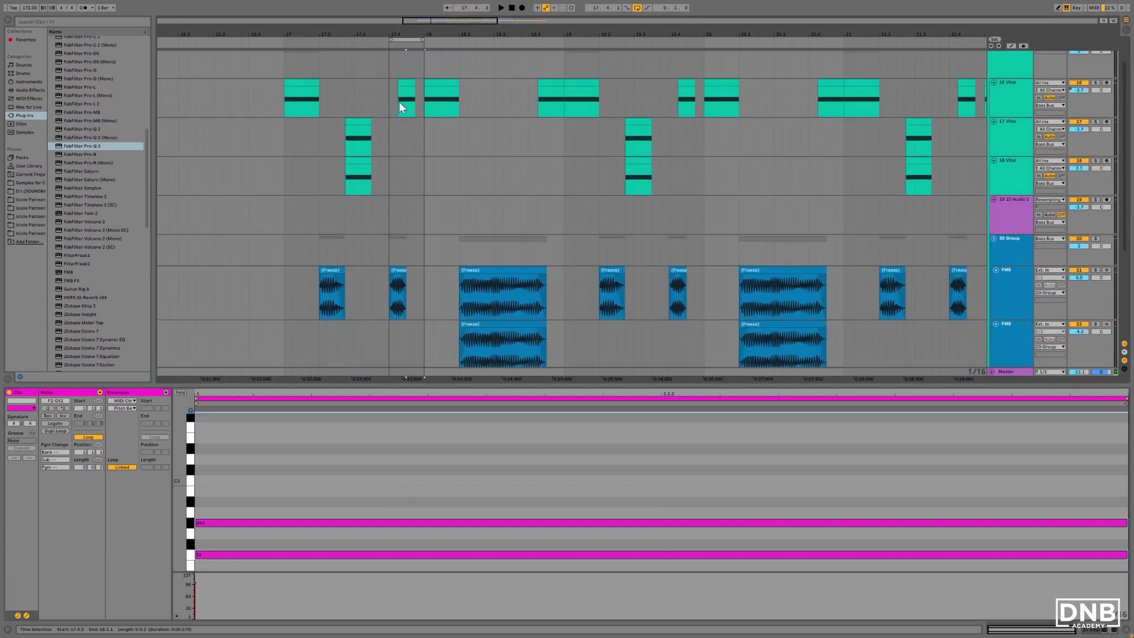
click(400, 98)
click(401, 495)
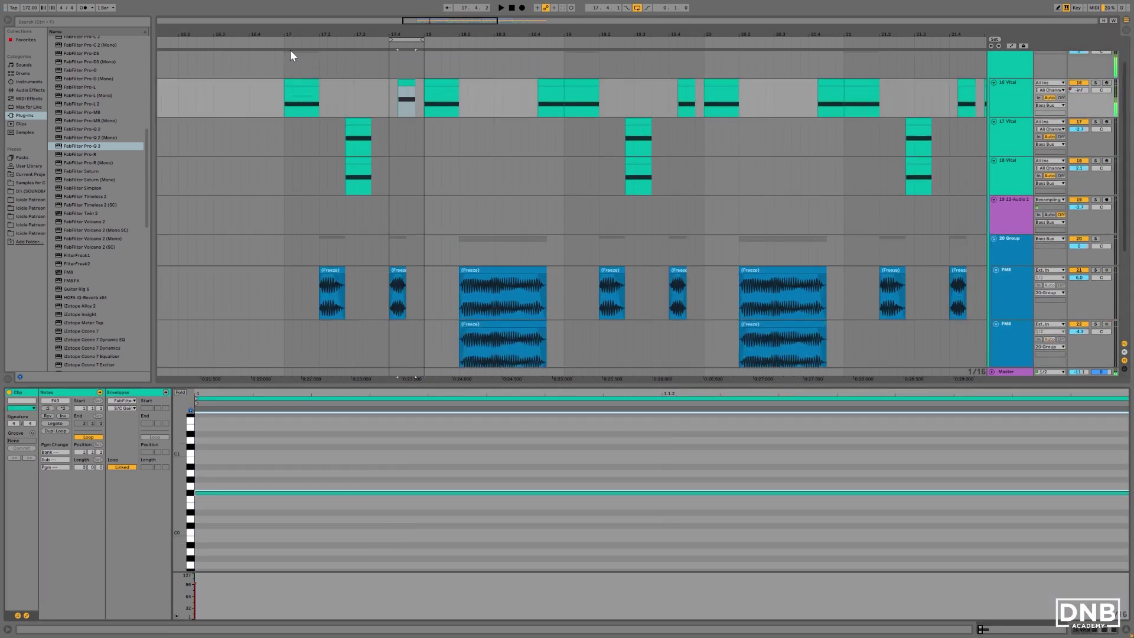
drag(284, 41, 561, 39)
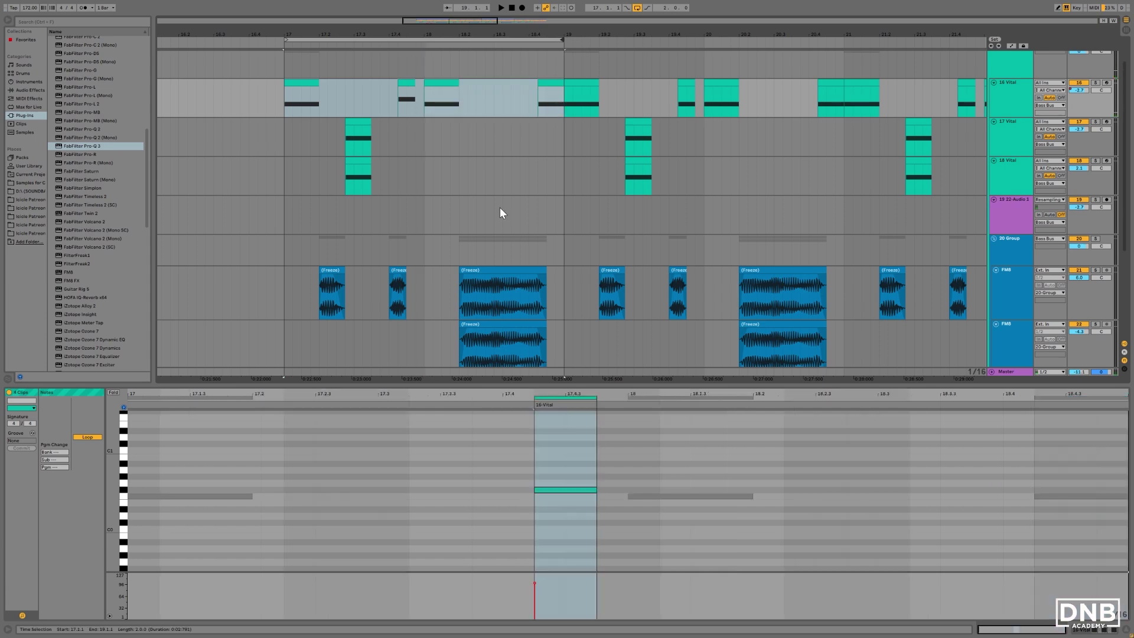
key(space)
scroll(483, 233, down, 3)
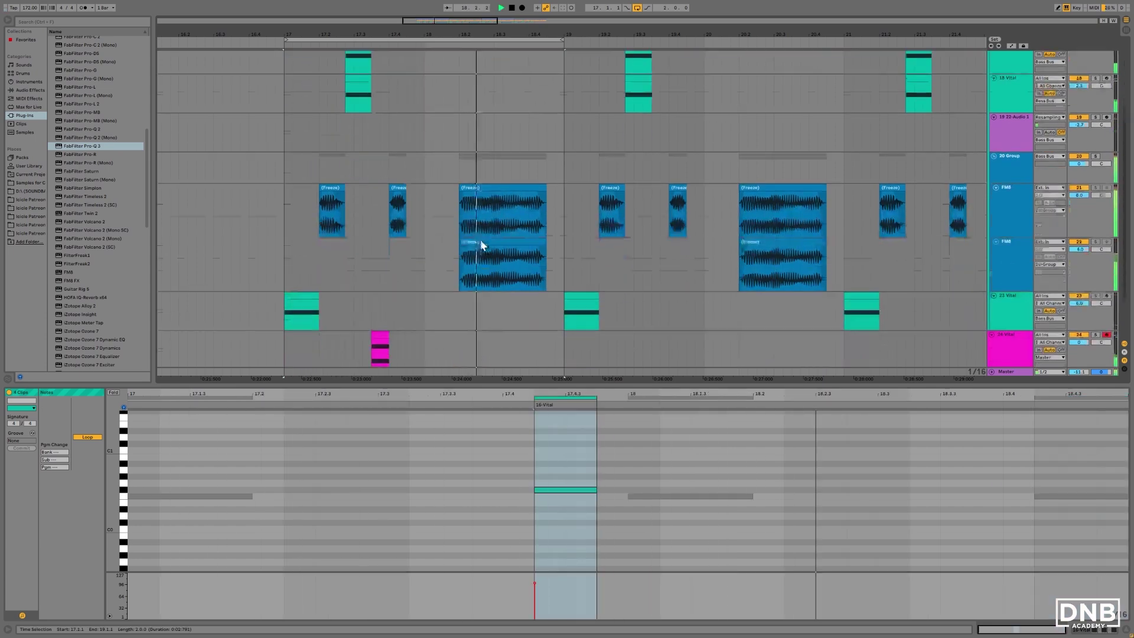
scroll(458, 321, down, 3)
scroll(435, 143, up, 5)
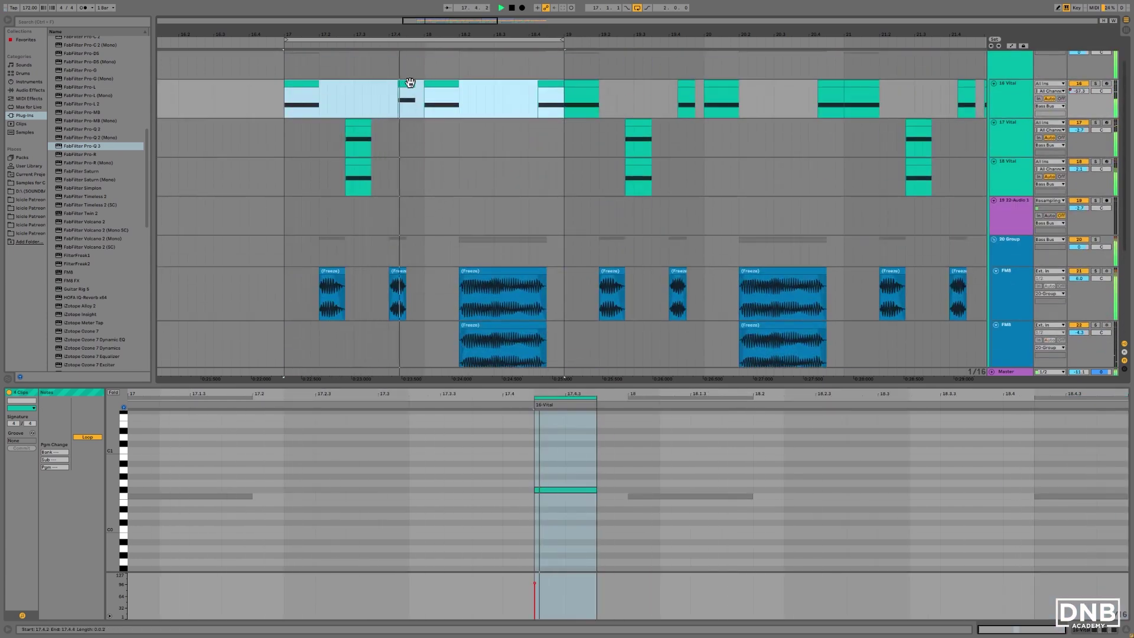
scroll(431, 256, down, 5)
Select the 25 Vital track and move the loop start to bar 17.4.
click(416, 343)
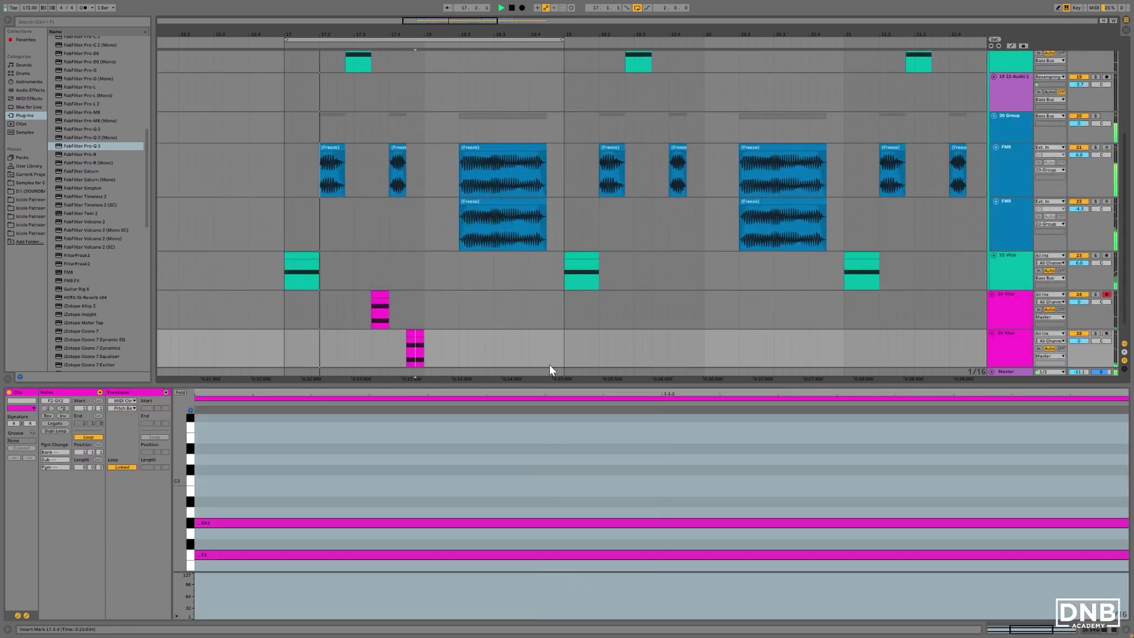
click(1008, 334)
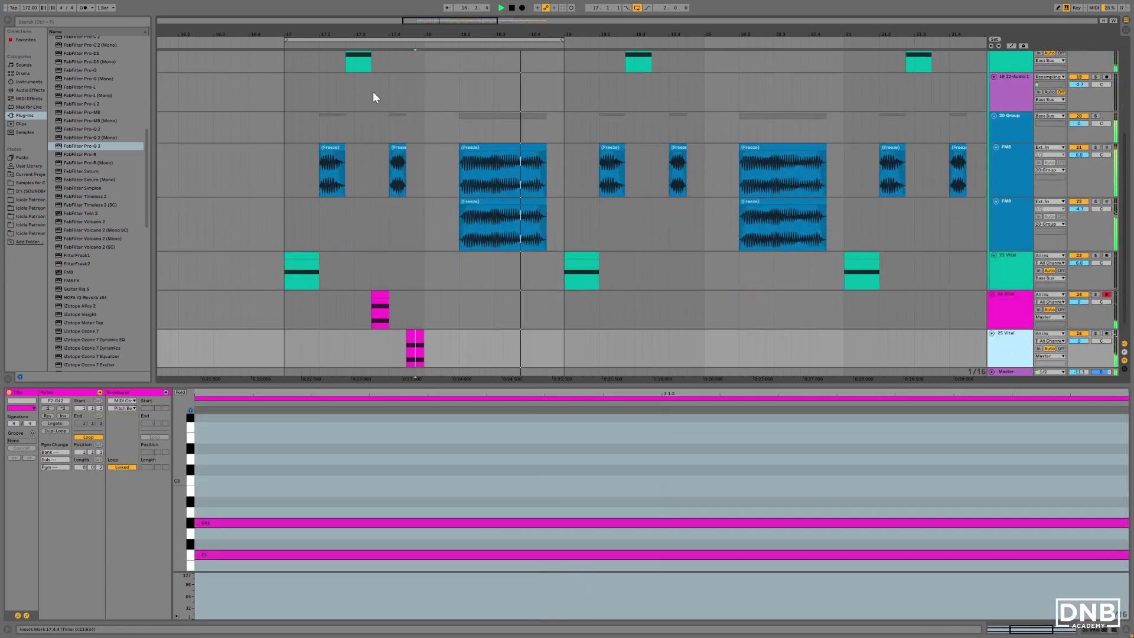
click(408, 43)
drag(408, 41, 458, 40)
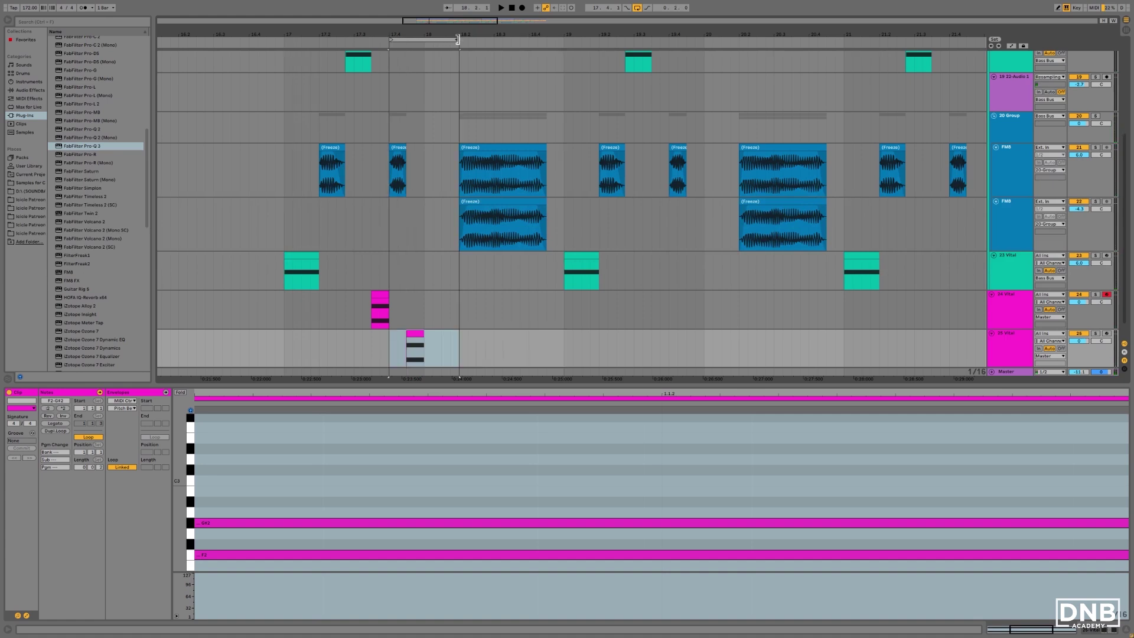
Raise track 25 Vital's Filter 2 cutoff and fine-tune Filter 1 near -19.75 semitones.
click(1008, 335)
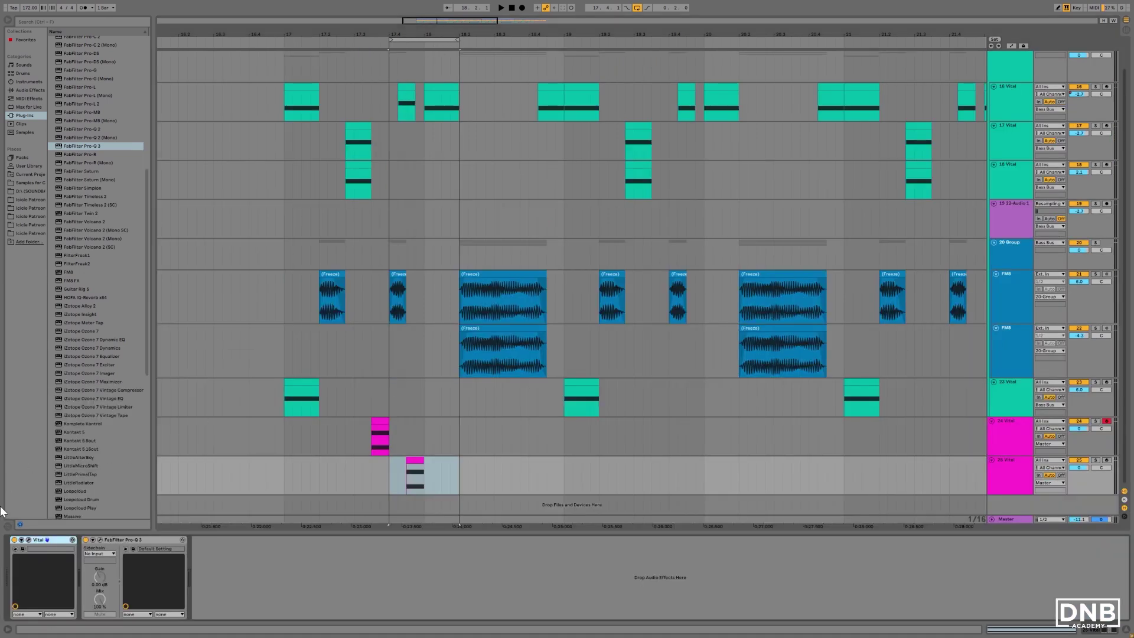
click(27, 540)
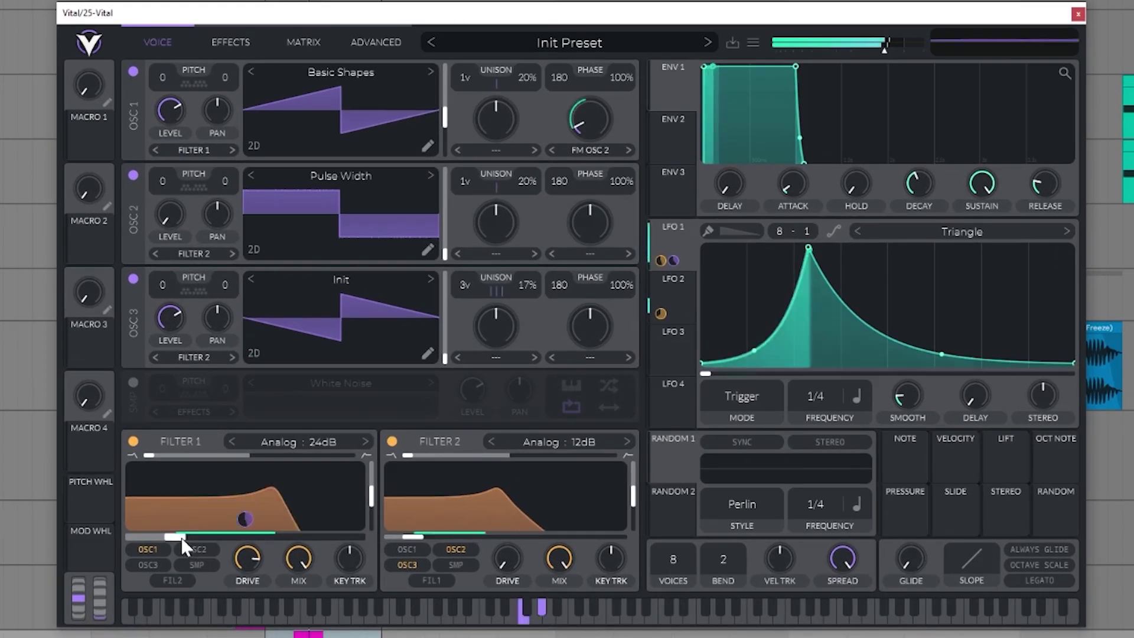
drag(413, 539, 467, 540)
drag(196, 536, 194, 537)
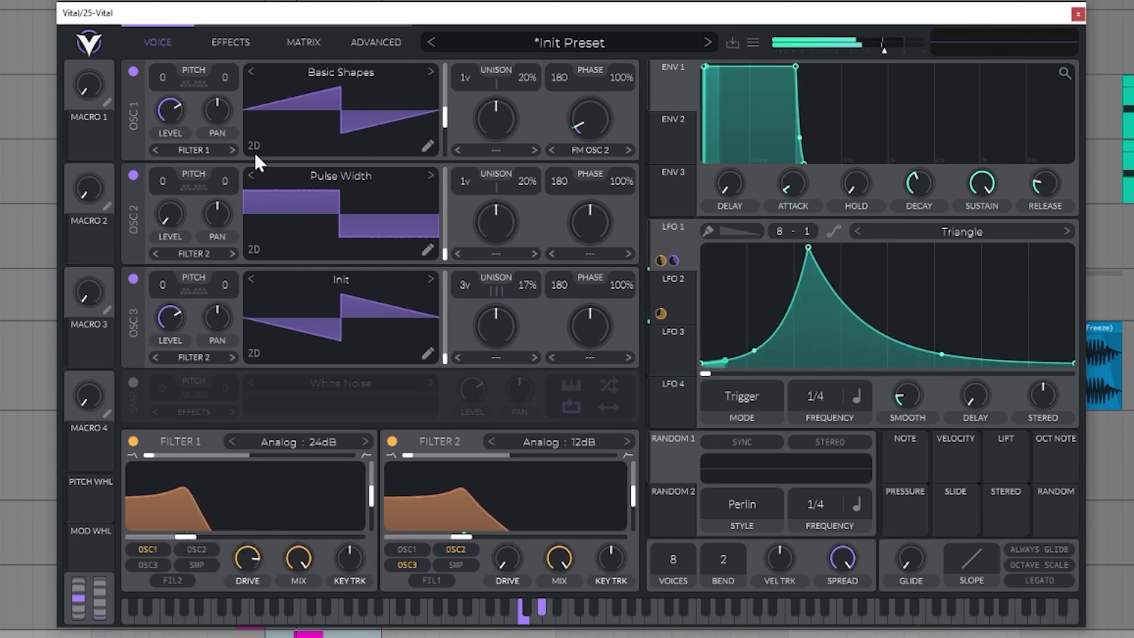
Lengthen the Vital Reverb TIME in the effects settings and close the synth.
click(226, 41)
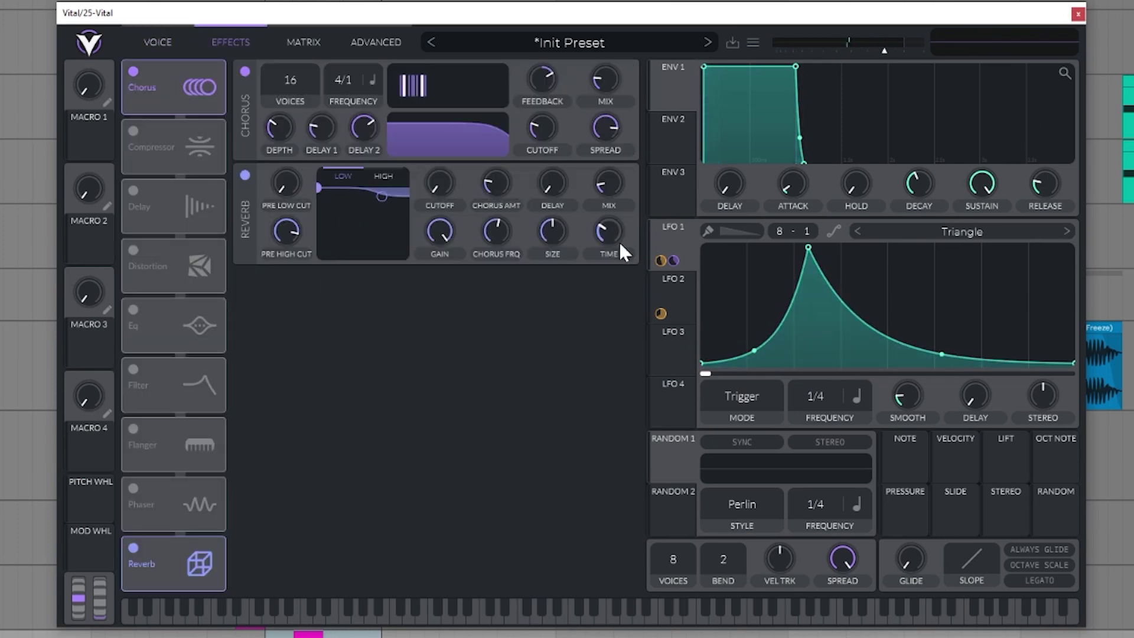
mouse_move(611, 229)
mouse_down()
mouse_move(612, 218)
mouse_move(613, 242)
mouse_up()
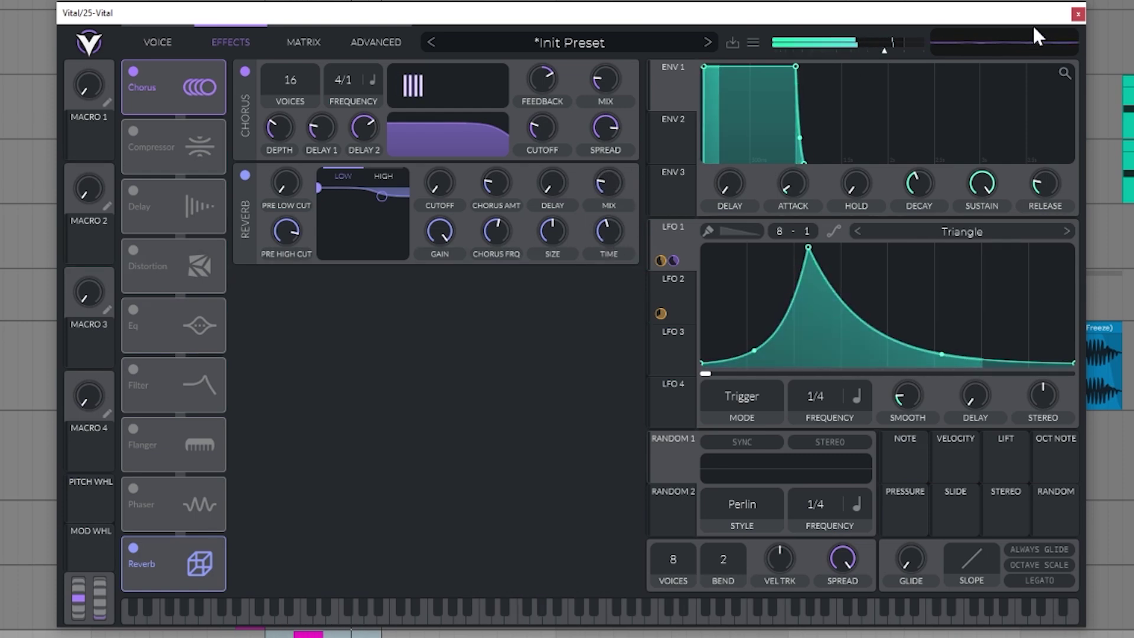
click(1078, 13)
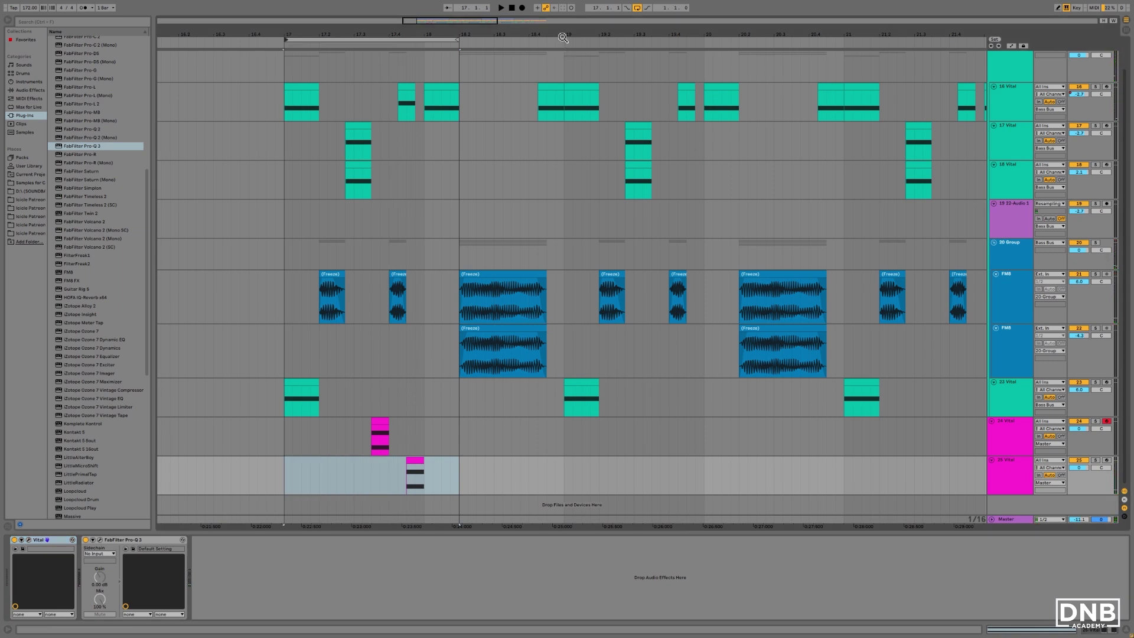
Extend the loop to end at bar 25, zooming out to see more bars.
drag(459, 41, 563, 41)
key(space)
drag(417, 23, 442, 22)
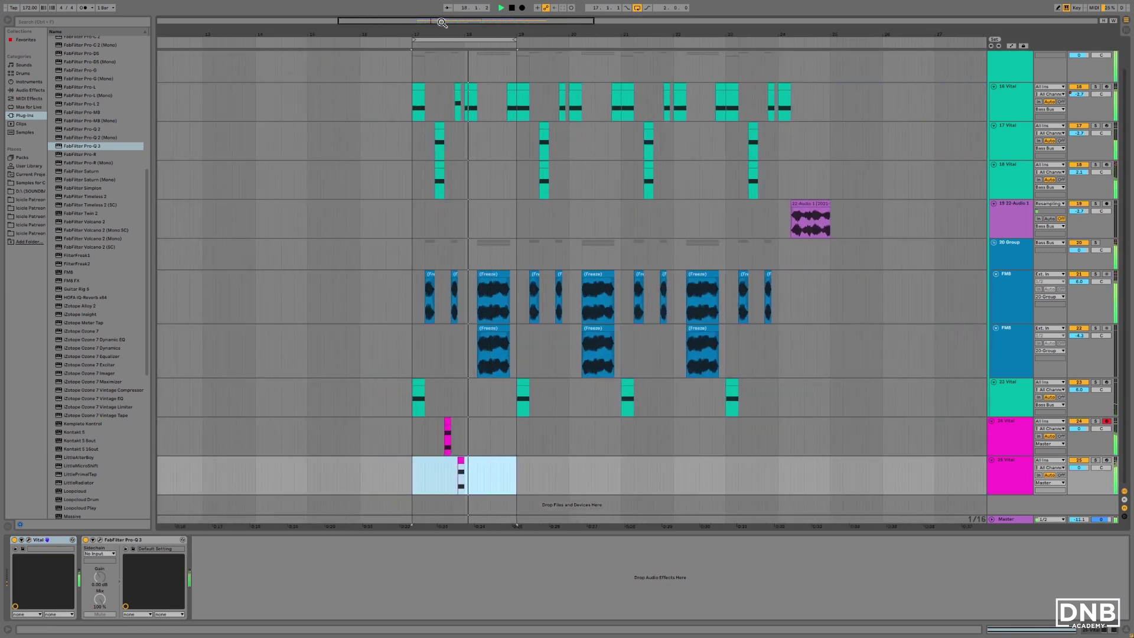
click(828, 41)
key(space)
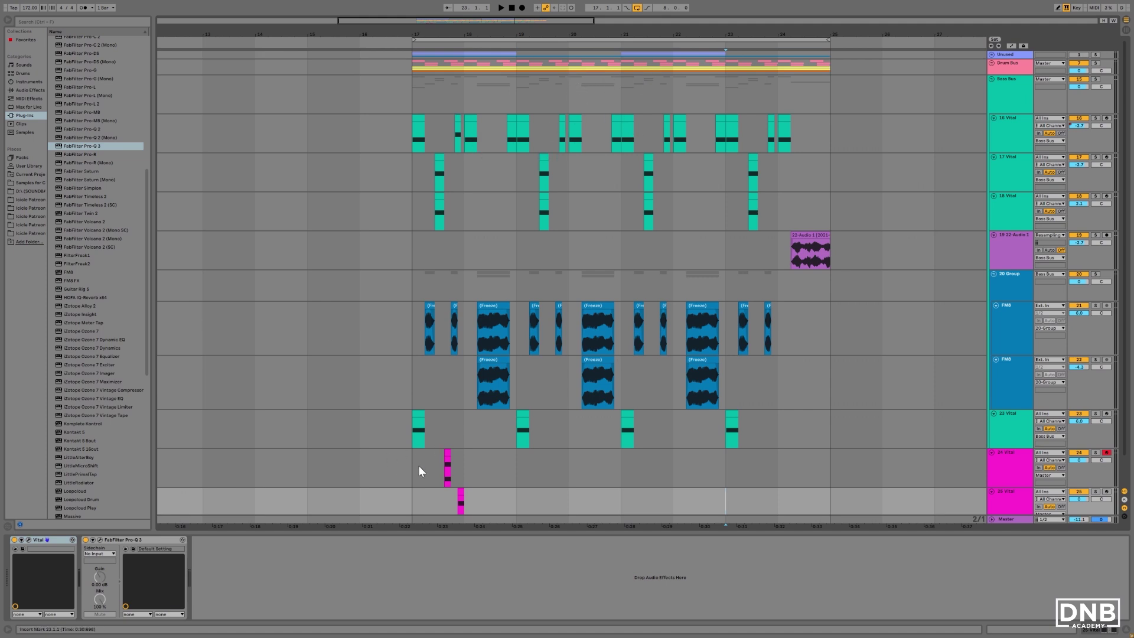
Duplicate bars 17–21 of tracks 24 and 25, then play from bar 17.
drag(418, 465, 611, 503)
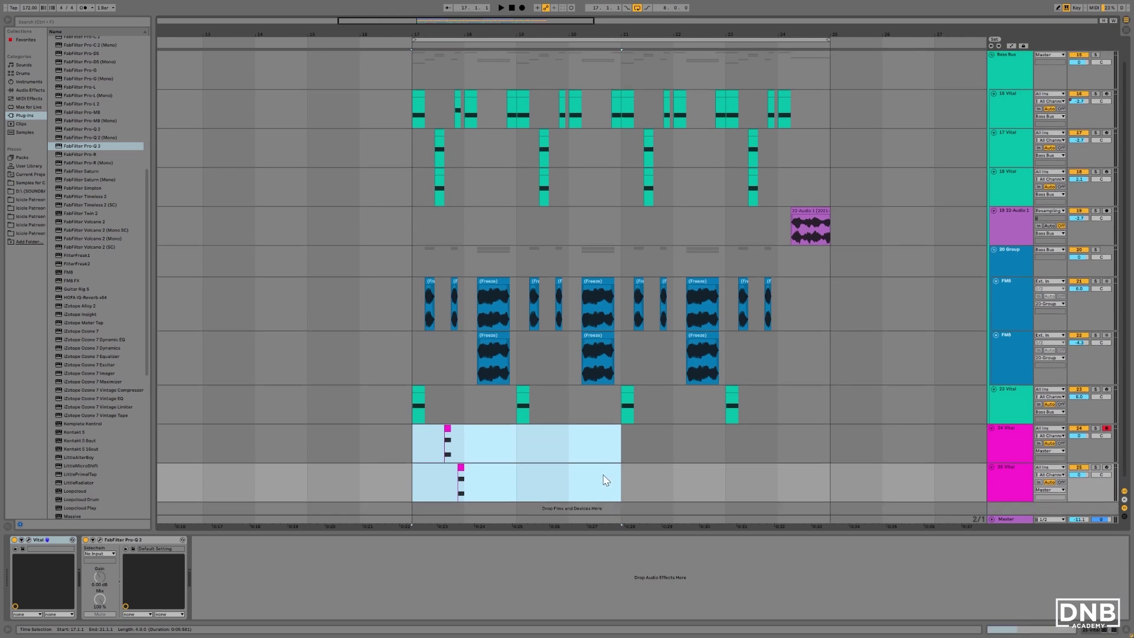
key(ctrl+d)
scroll(635, 284, up, 1)
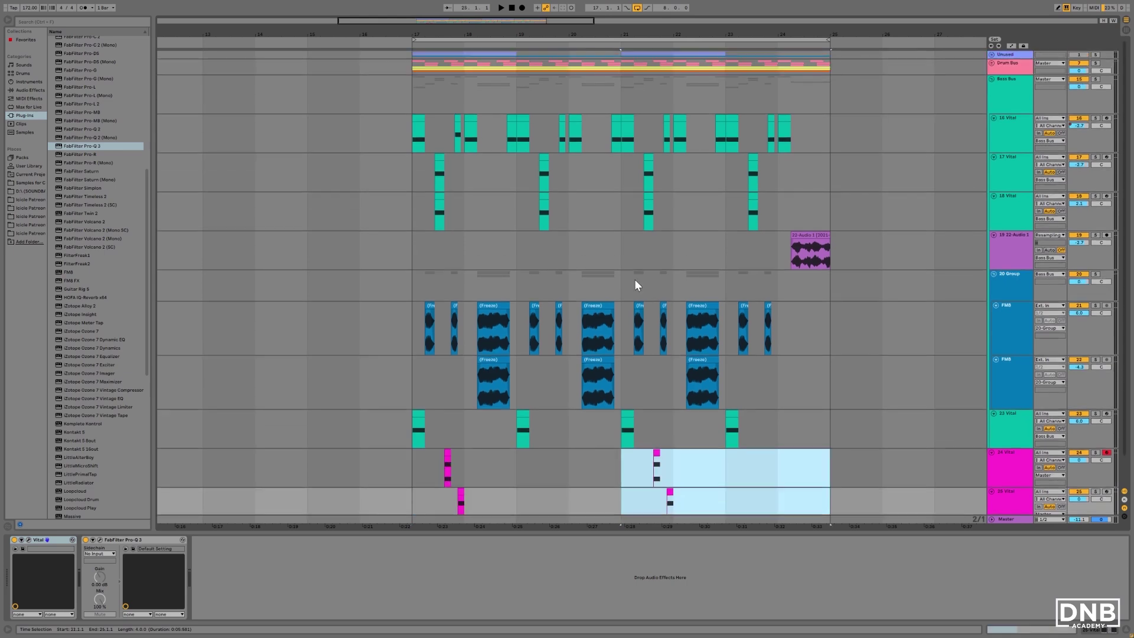
click(668, 118)
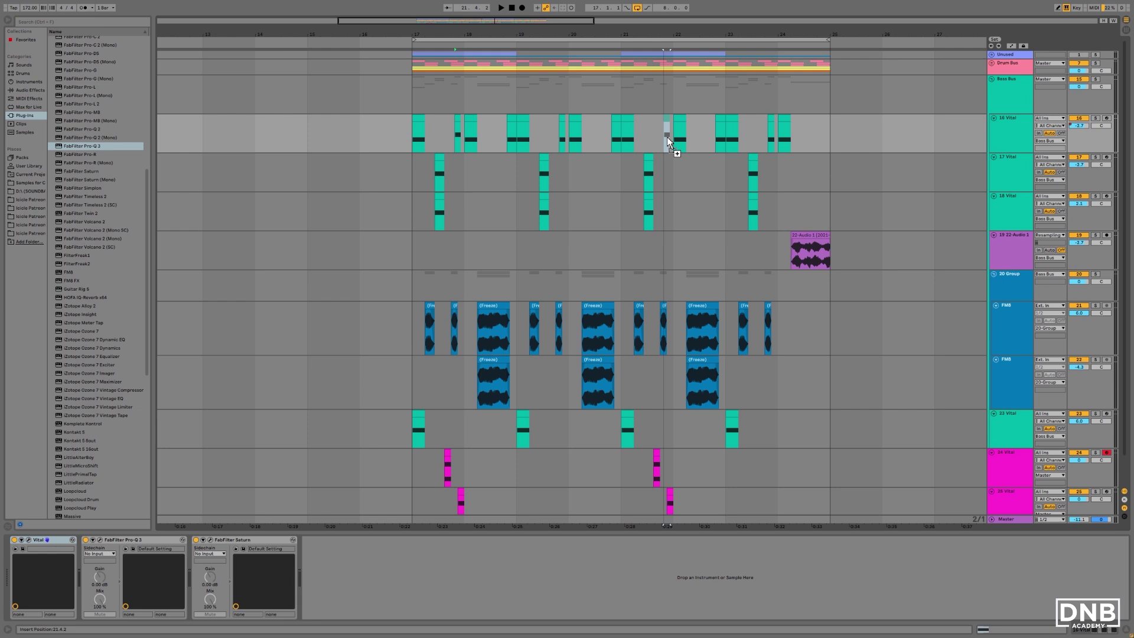
click(402, 126)
key(space)
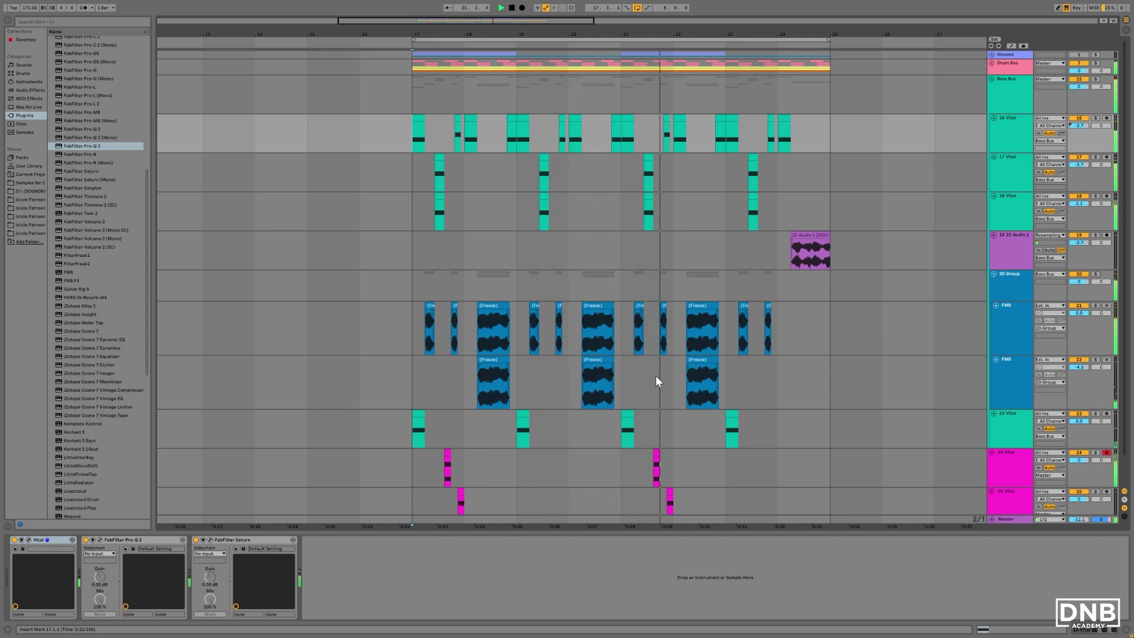
Group the 24 and 25 Vital tracks together.
scroll(679, 425, down, 1)
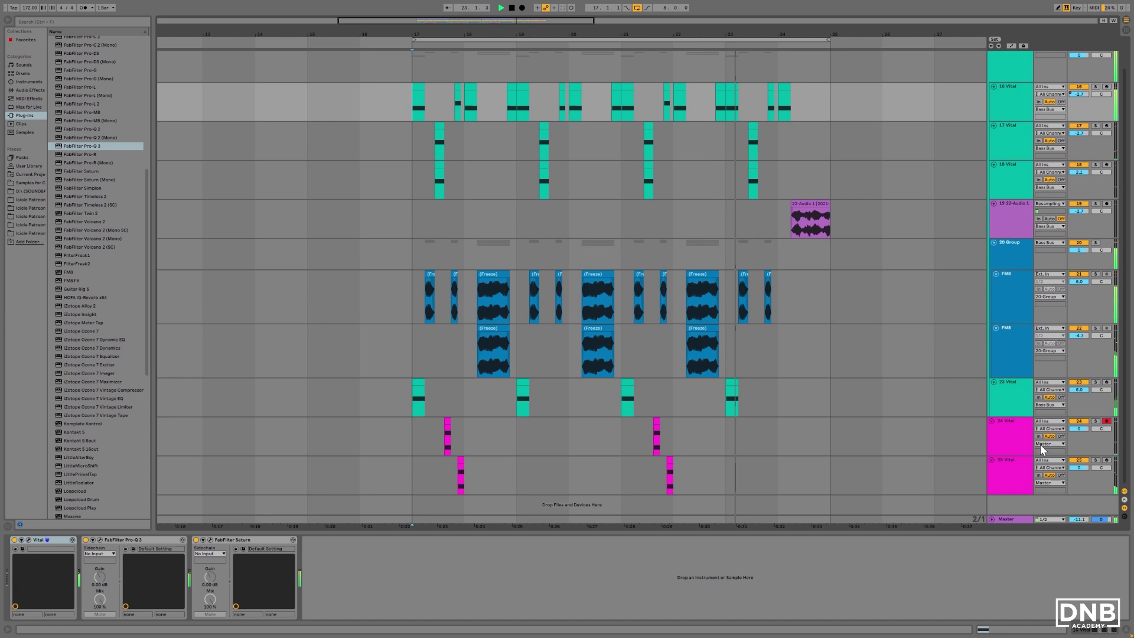
click(1008, 467)
shift+click(1010, 439)
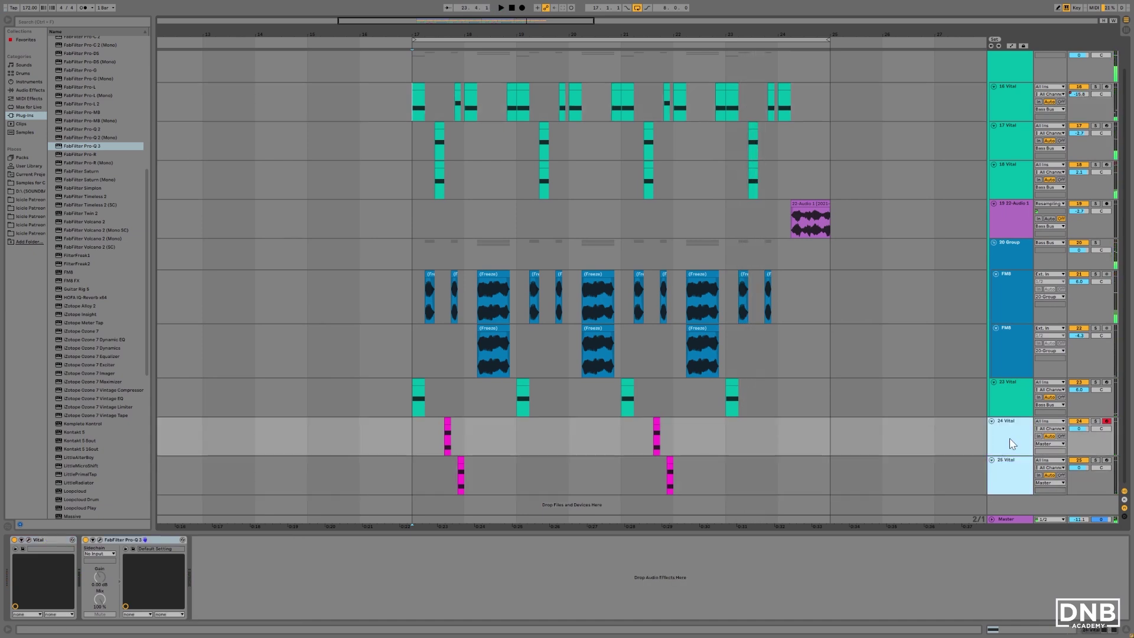
right_click(1012, 441)
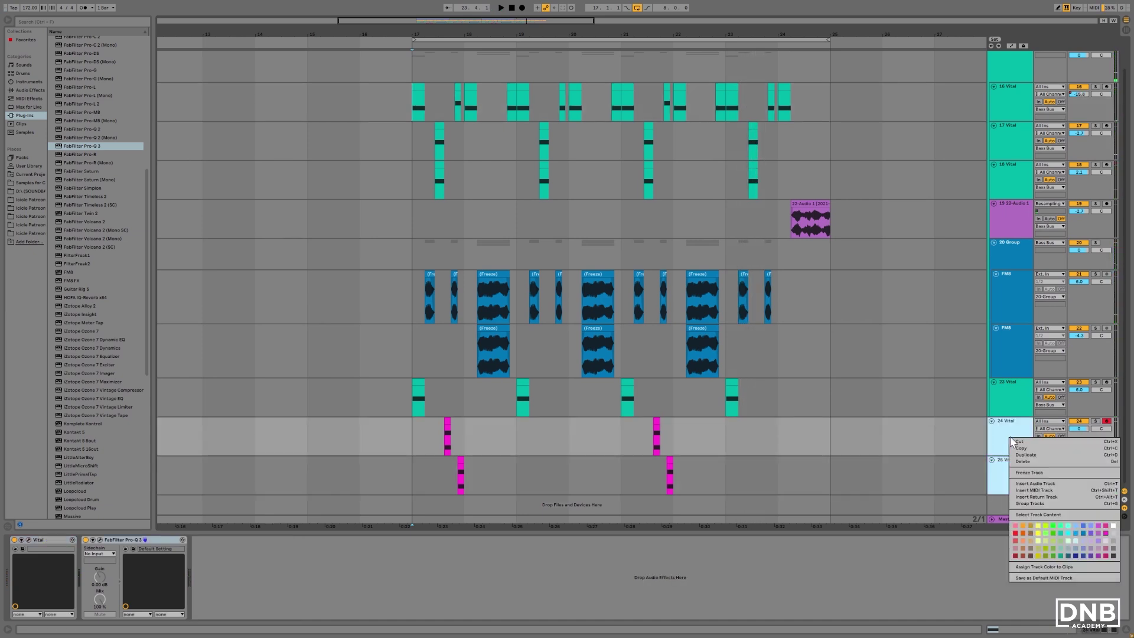
click(1045, 504)
Begin renaming the new group track to Lead Bus.
scroll(892, 428, down, 1)
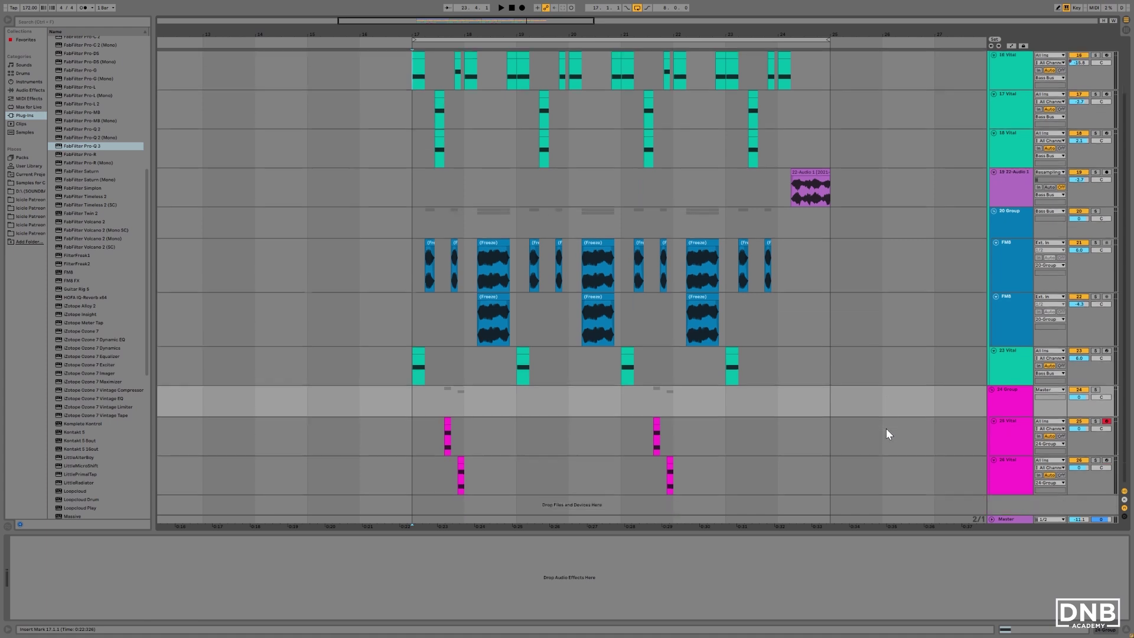
right_click(1019, 397)
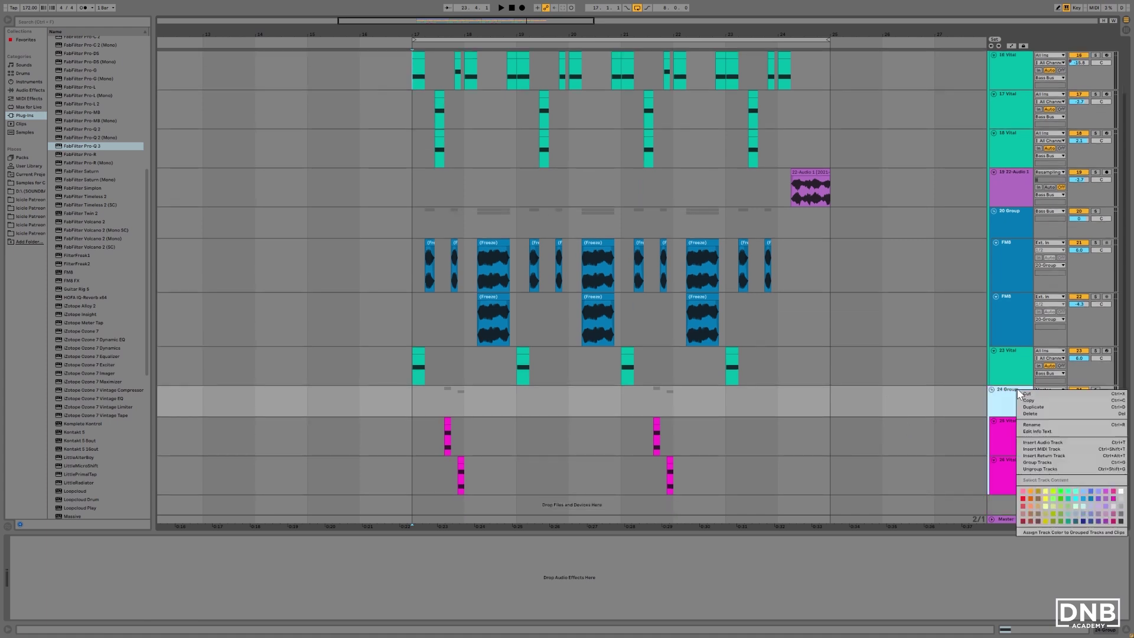
click(1030, 426)
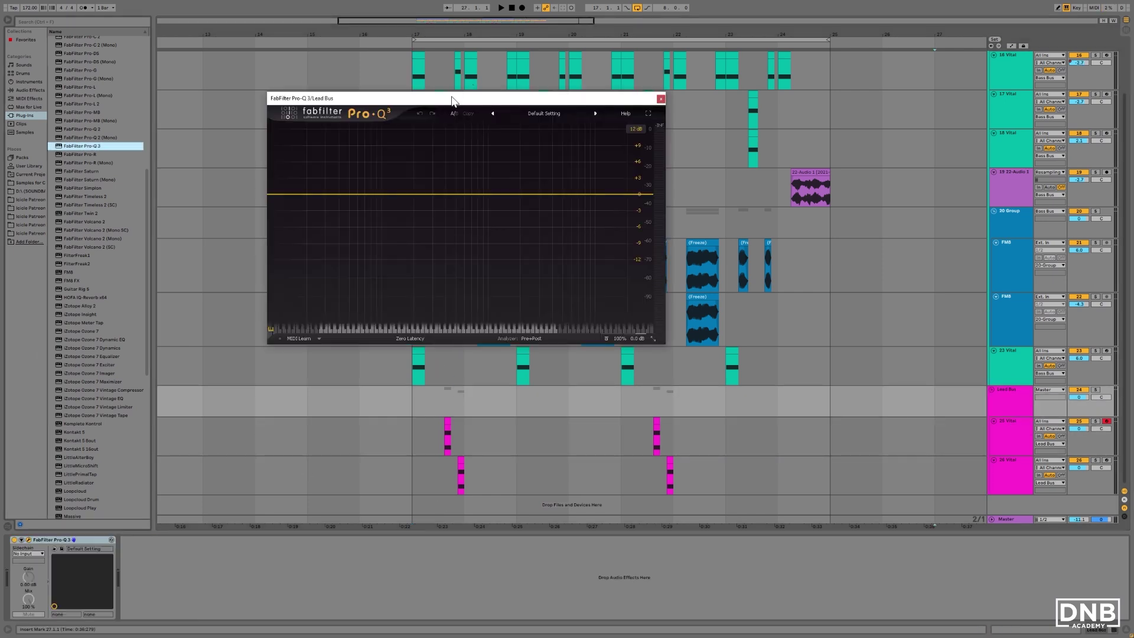
Loop bars 17–19 and boost a broad Pro-Q 3 bell band near 912 Hz.
drag(452, 100, 422, 98)
key(space)
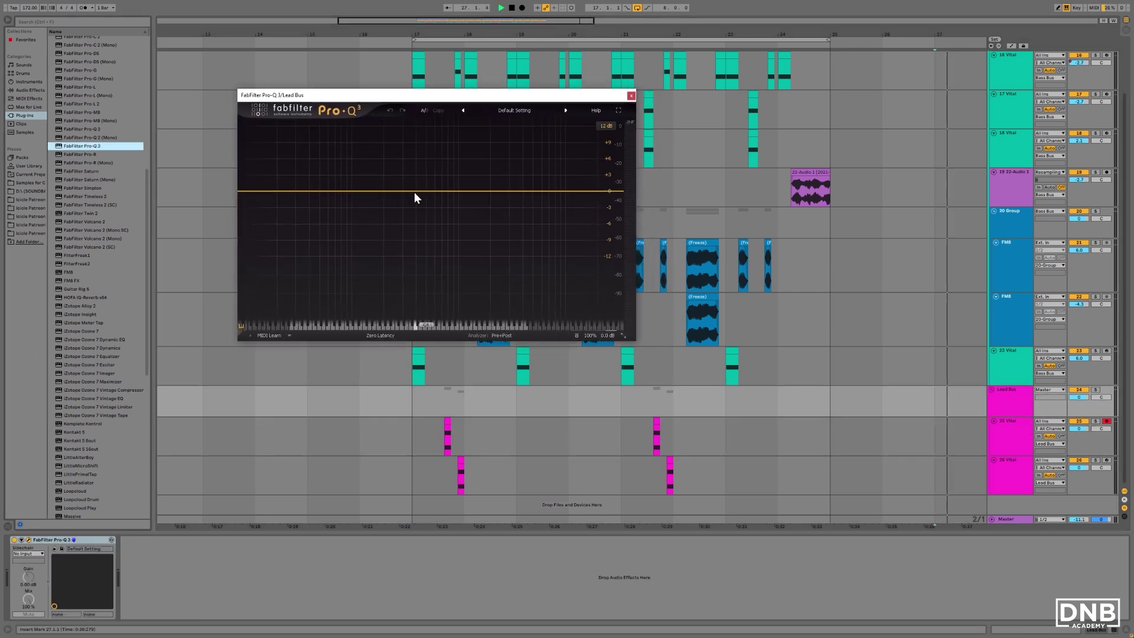
click(407, 408)
key(space)
key(space)
drag(829, 40, 516, 40)
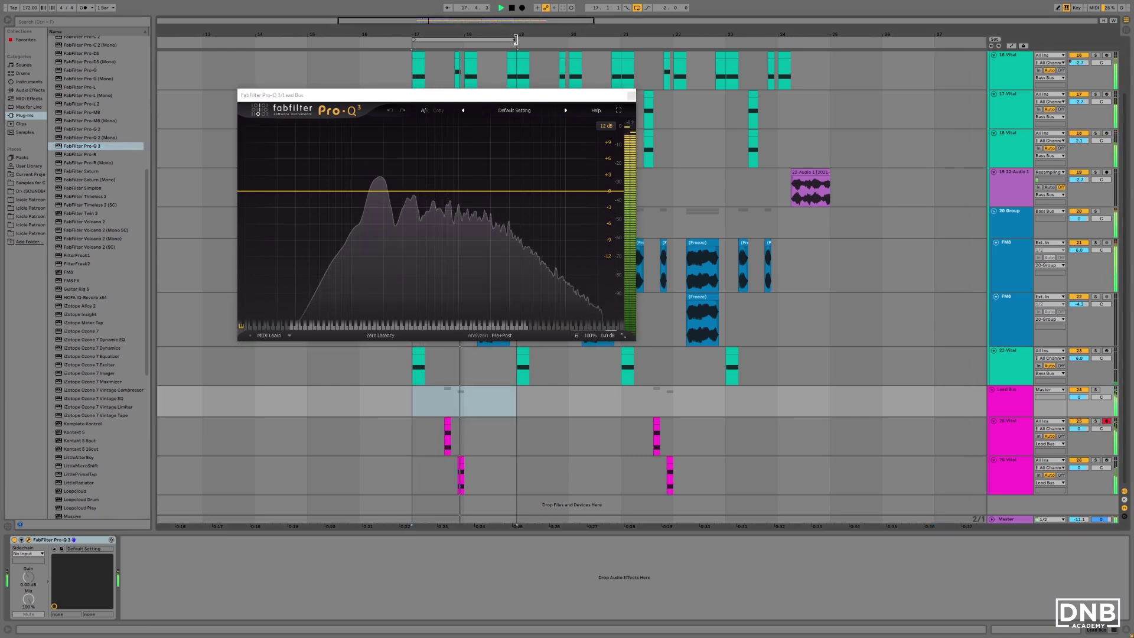
drag(455, 191, 506, 153)
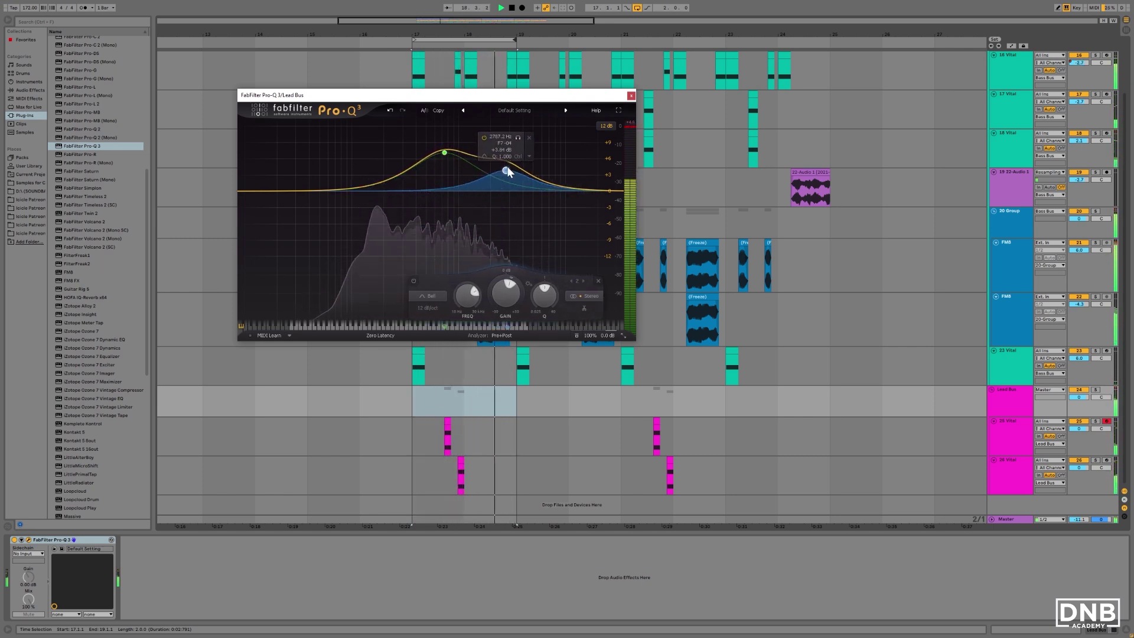
click(1017, 483)
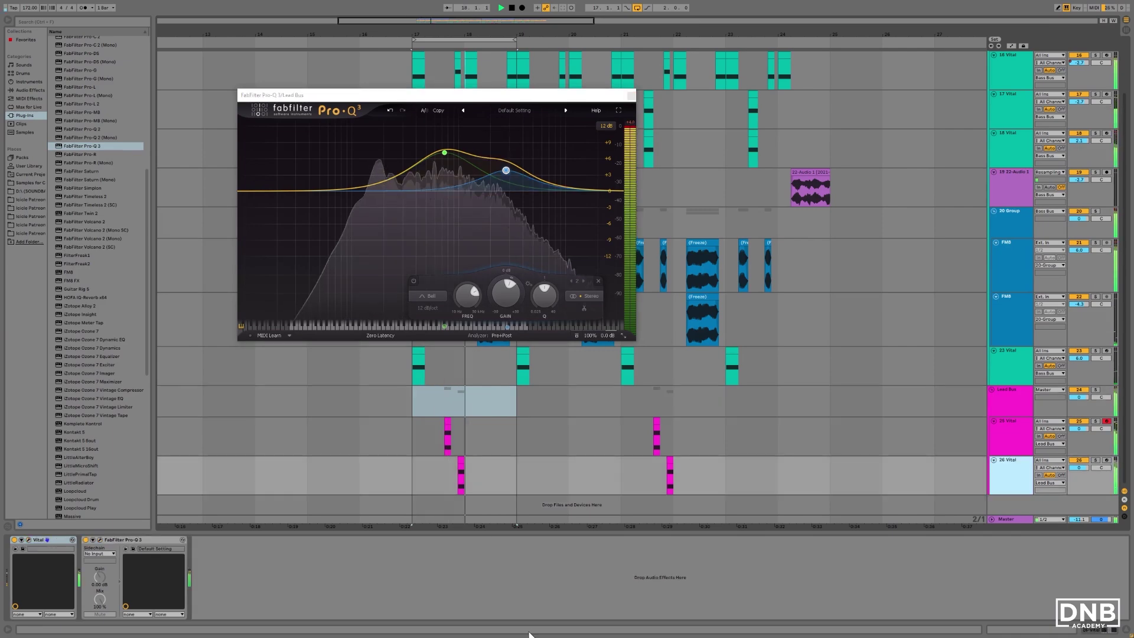
On track 26's Vital, adjust Reverb Mix, lower the reverb EQ low band and raise its high band.
click(28, 540)
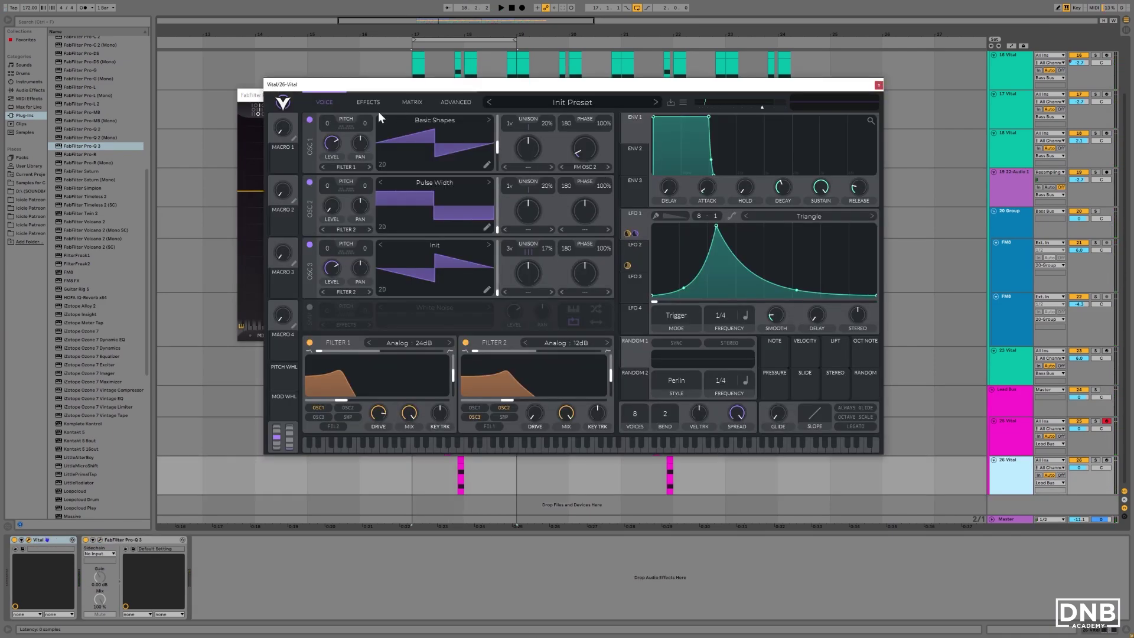
click(378, 108)
key(space)
drag(598, 188, 597, 216)
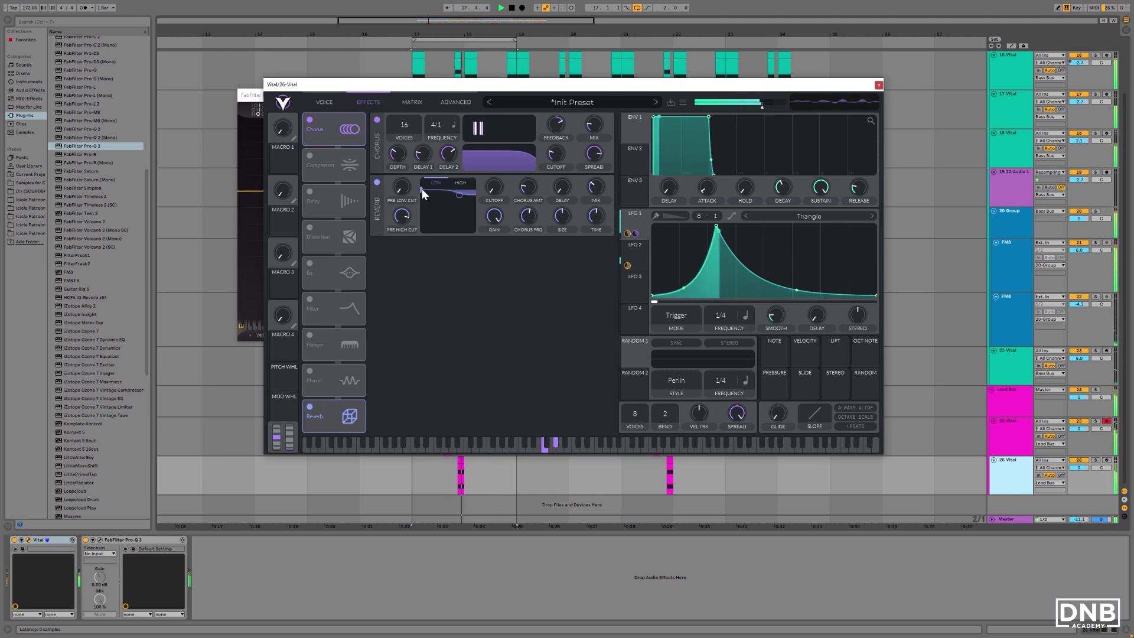
drag(421, 189, 430, 214)
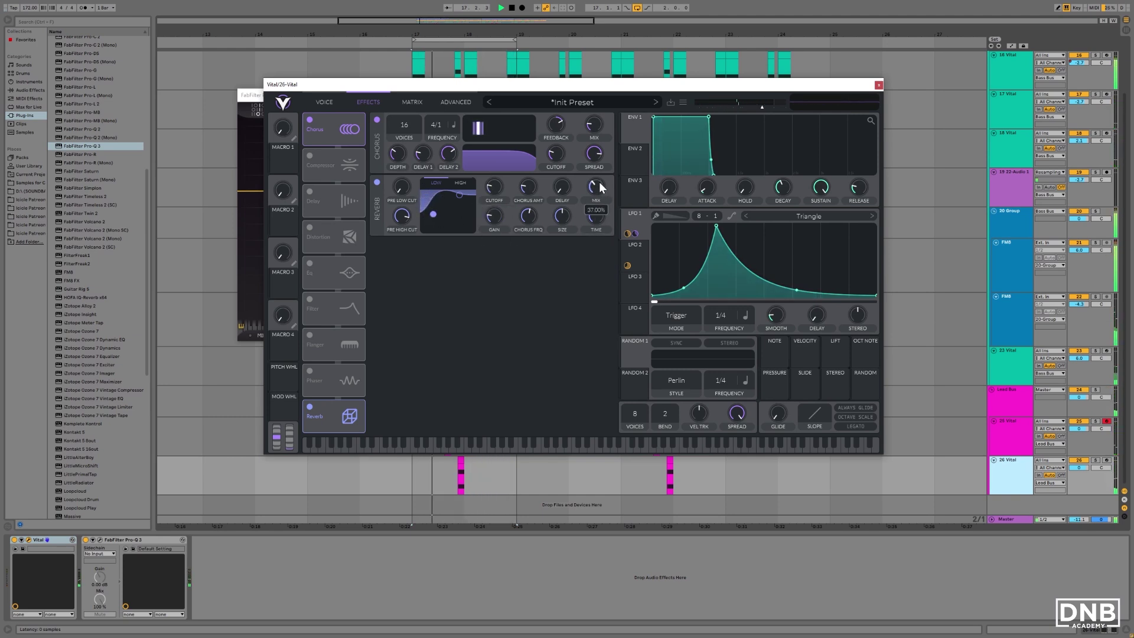
mouse_move(462, 195)
mouse_down()
mouse_move(435, 220)
mouse_move(463, 211)
mouse_up()
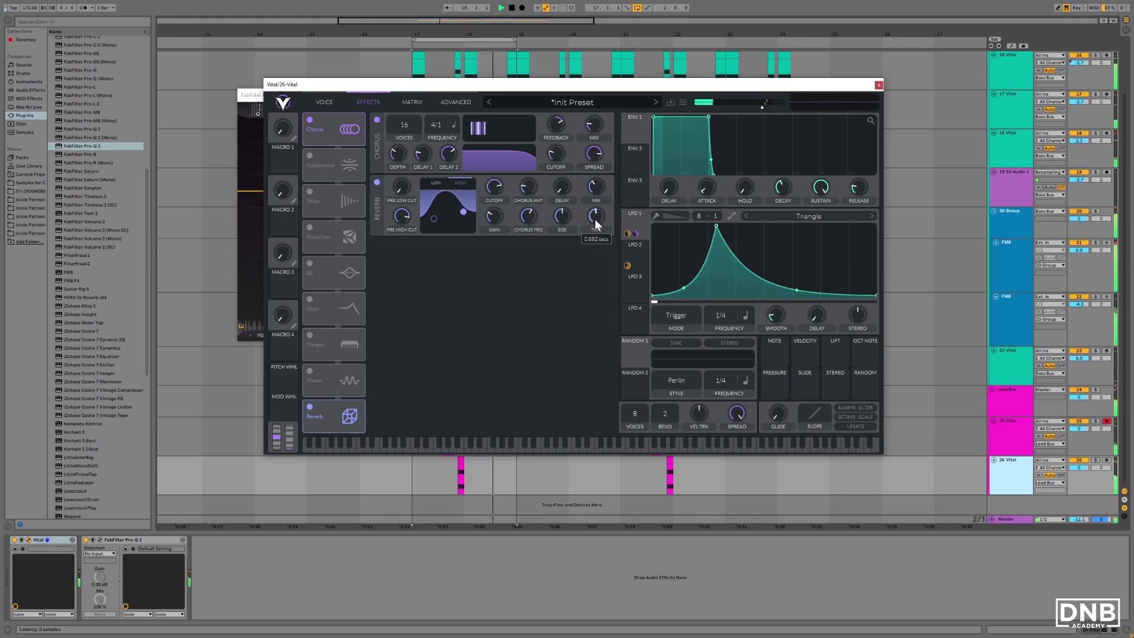
click(879, 84)
click(631, 94)
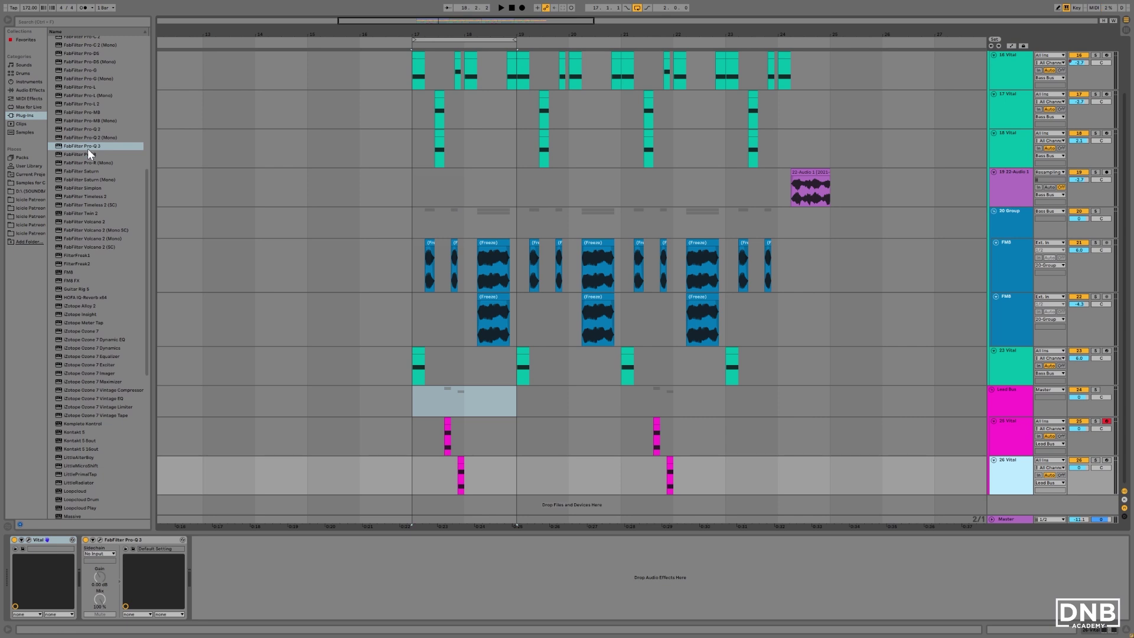
Add FabFilter Pro-R to the 26 Vital track and lower its mix to about 22%.
drag(88, 150, 169, 181)
drag(445, 478, 445, 478)
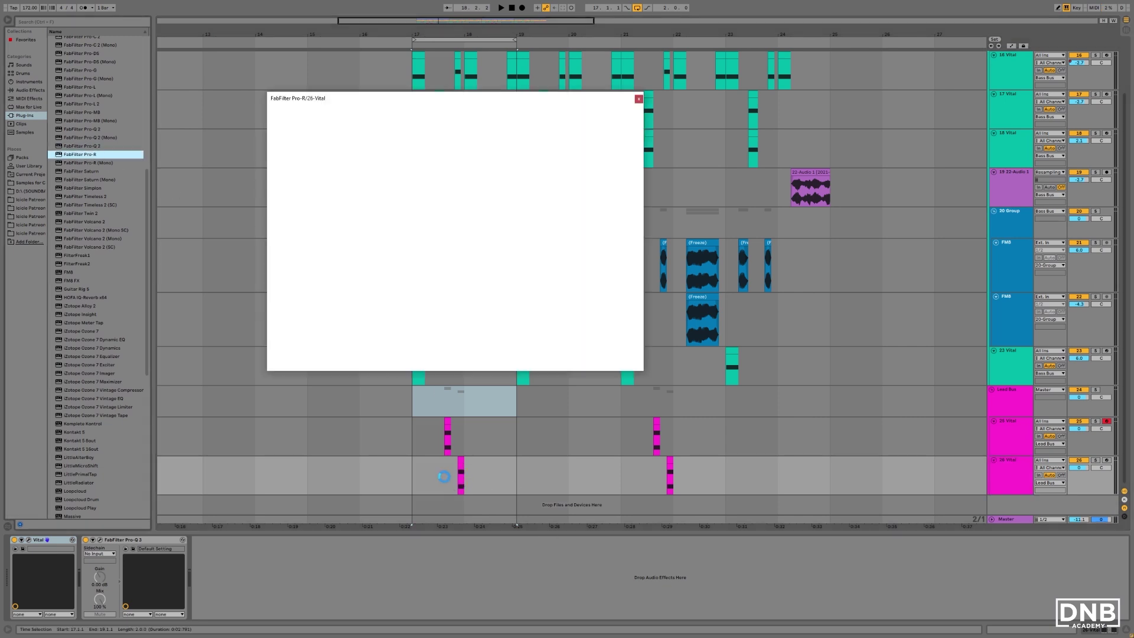
key(space)
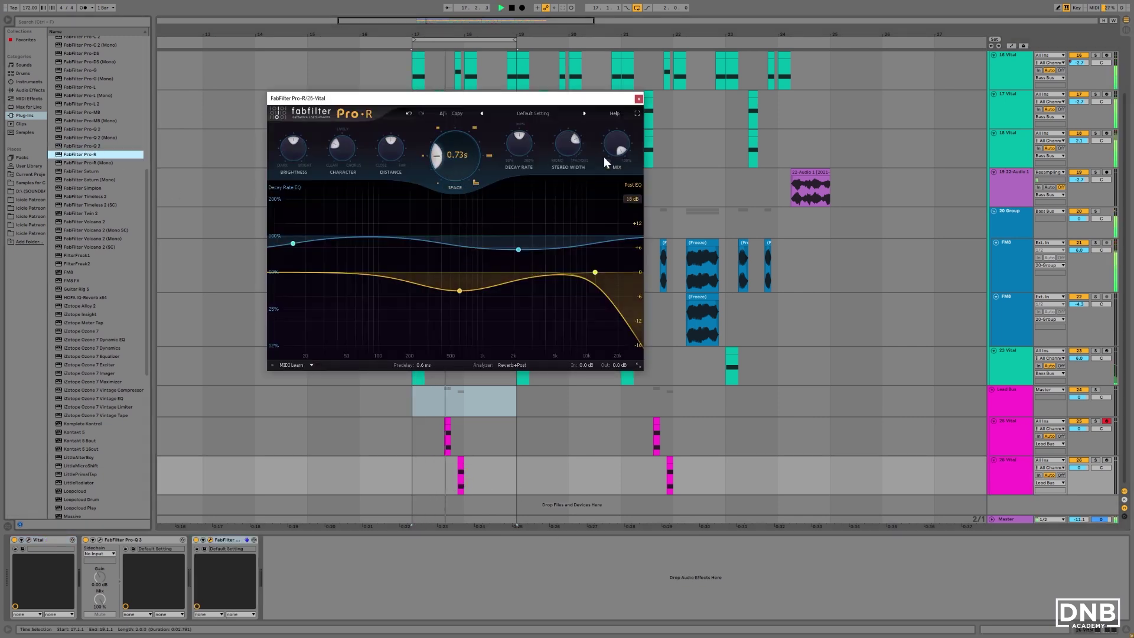
drag(603, 157, 594, 253)
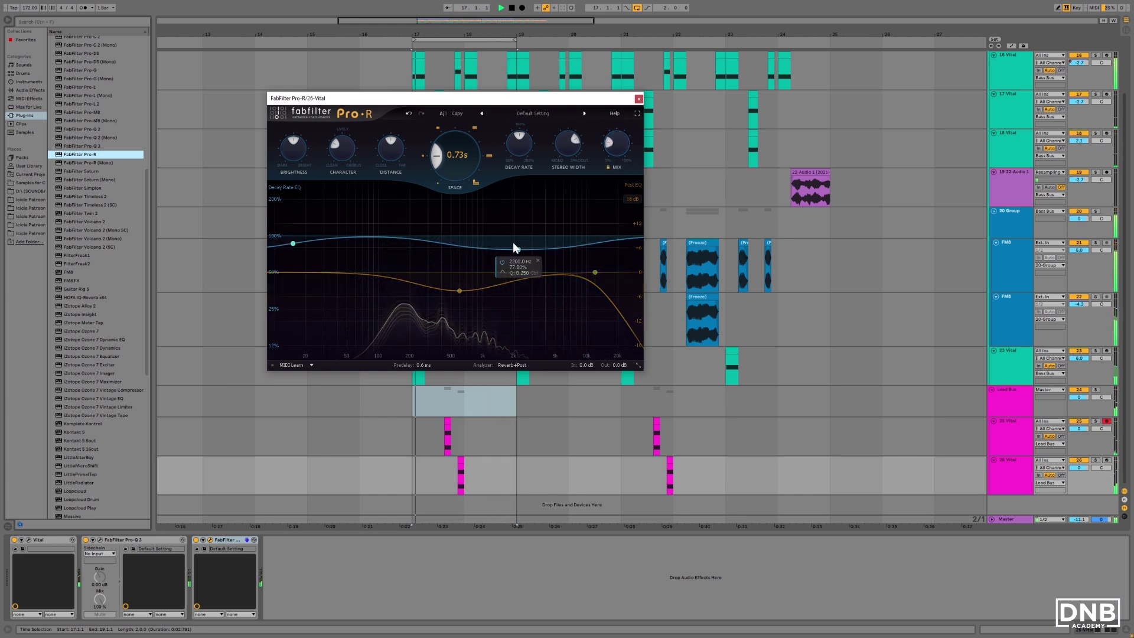
Reshape Pro-R's decay rates and 1 kHz post EQ, tweak brightness and character, and set Space to 0.99 s.
drag(518, 249, 574, 229)
drag(459, 290, 485, 263)
drag(293, 243, 302, 251)
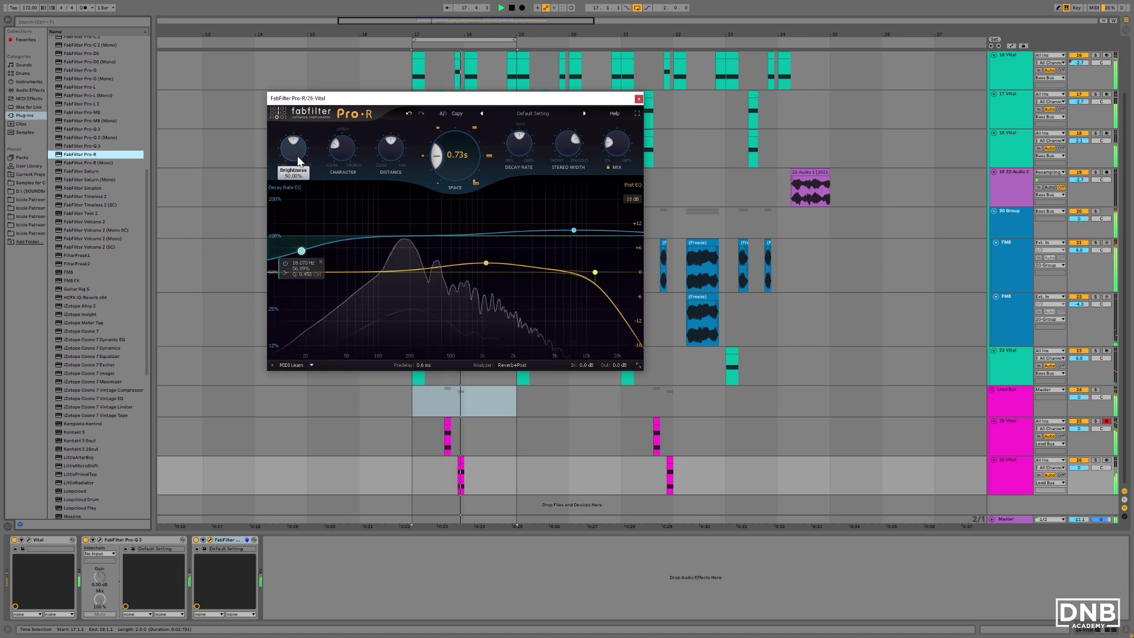
drag(296, 157, 358, 100)
mouse_move(462, 163)
mouse_down()
mouse_move(469, 143)
mouse_move(447, 166)
mouse_up()
drag(297, 152, 299, 164)
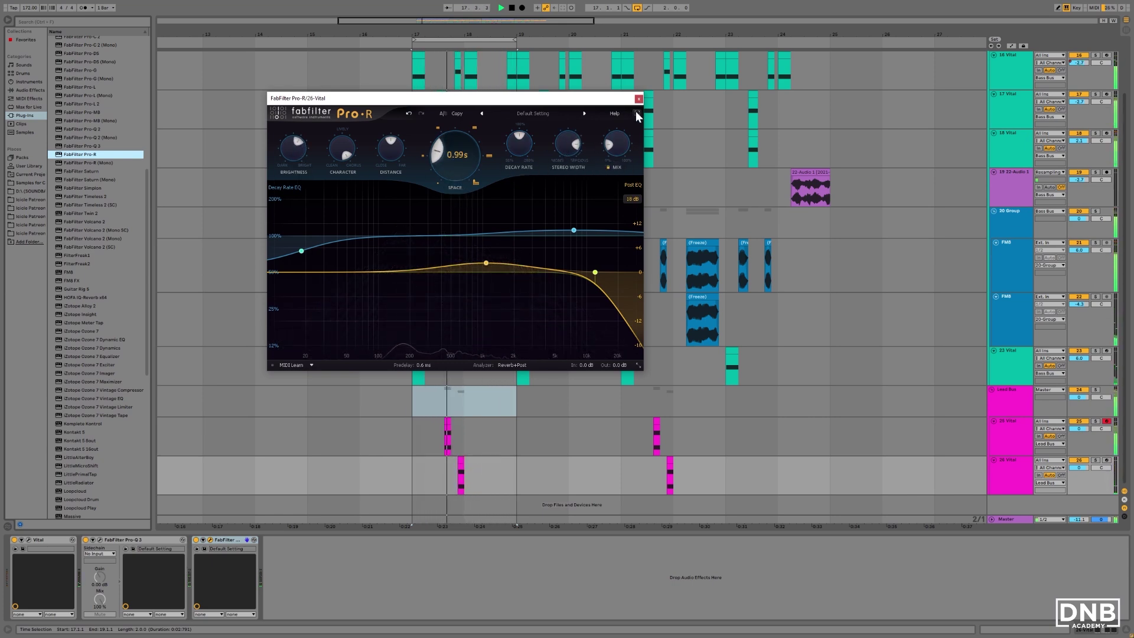
click(638, 99)
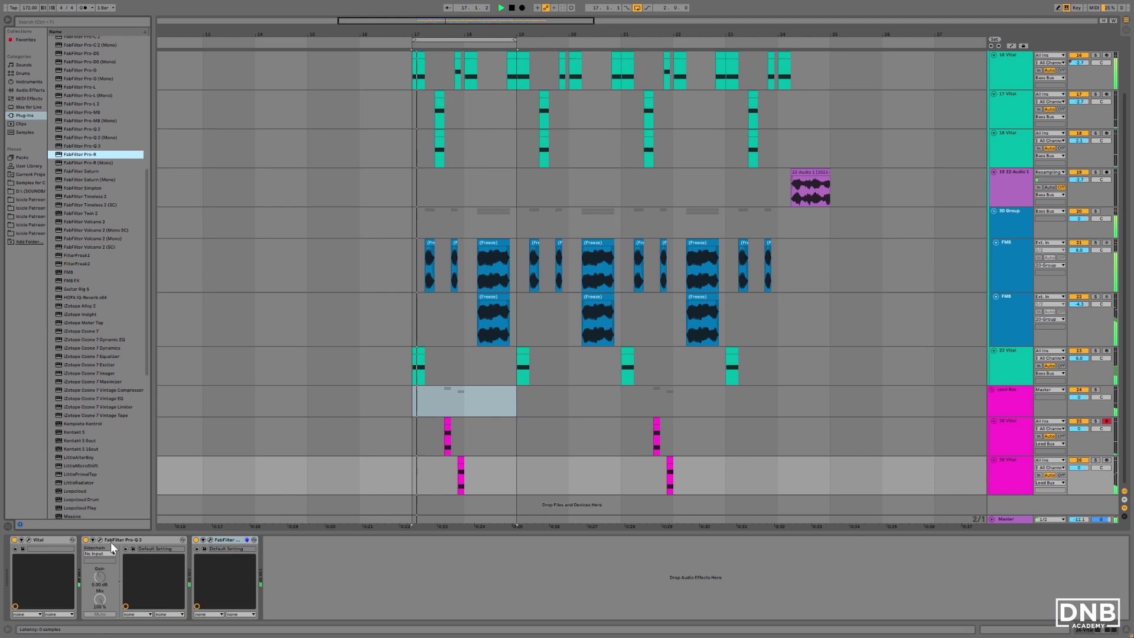
click(210, 540)
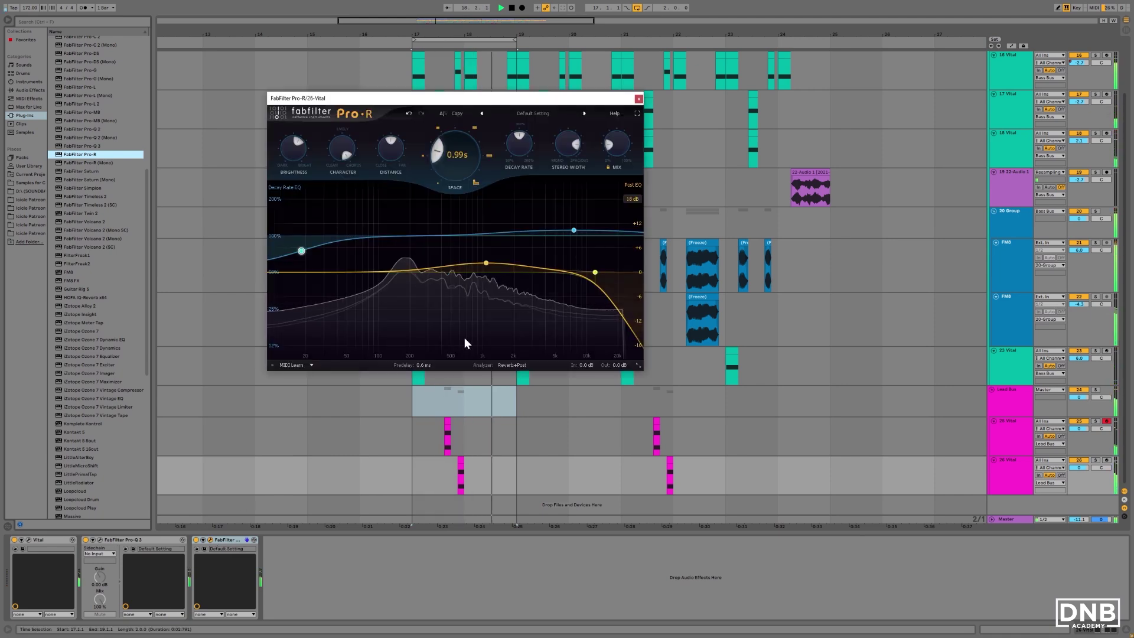
key(space)
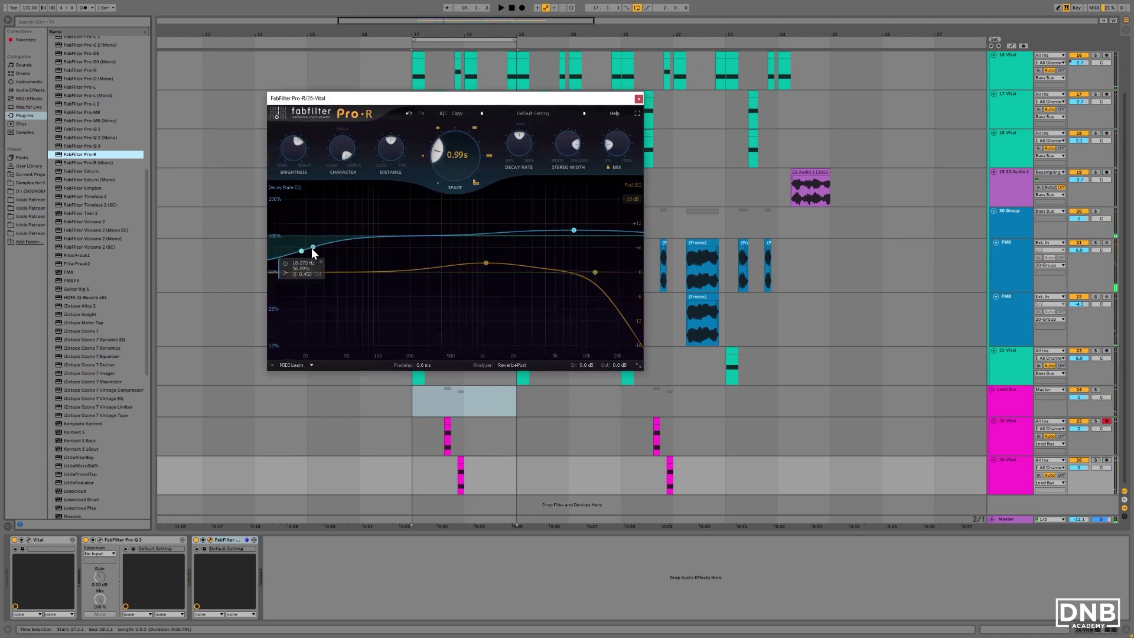
Cut Pro-R's decay below about 700 Hz and dip the post EQ around 172 Hz.
drag(299, 260, 411, 322)
key(space)
drag(596, 272, 609, 267)
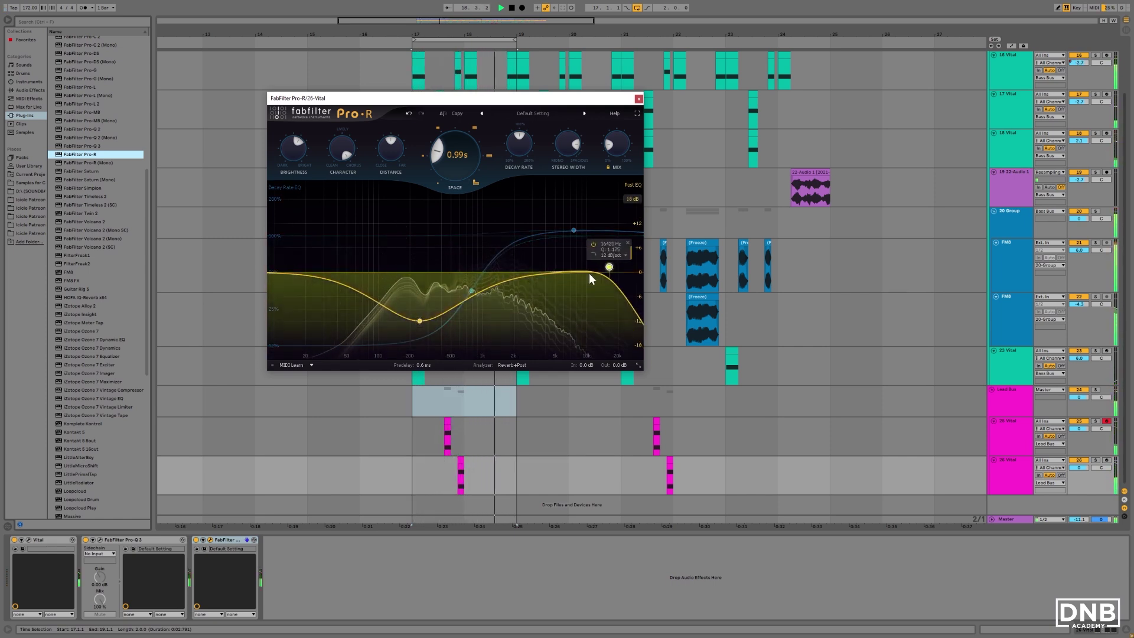
drag(417, 317, 403, 331)
Set Space to 1.77 s, distance to about 63%, and roll off the post EQ top.
drag(441, 153, 475, 147)
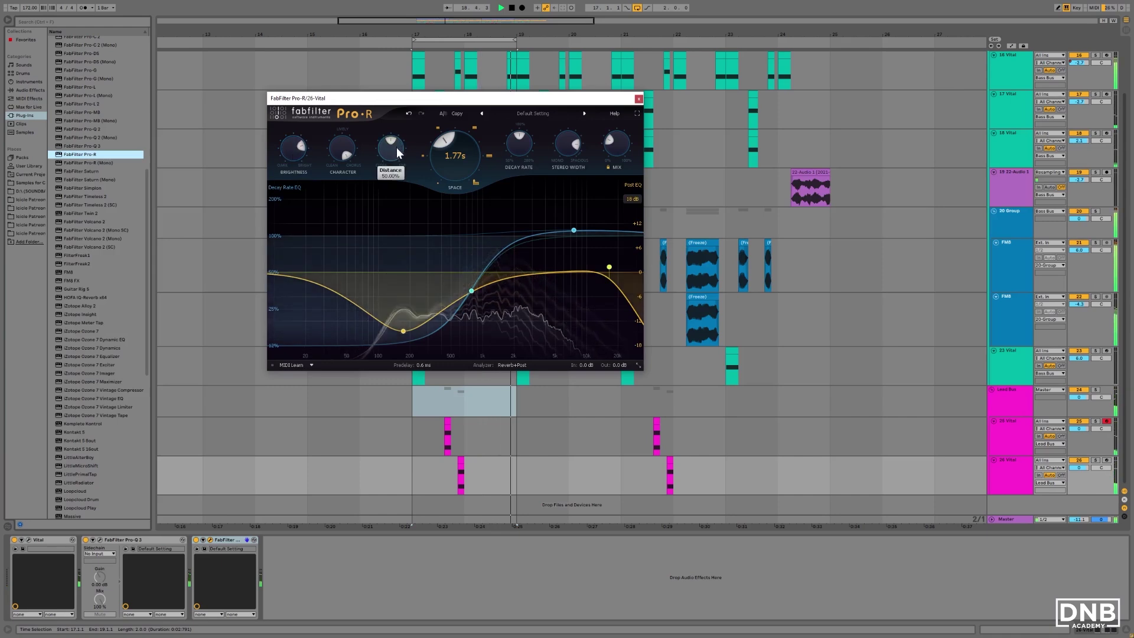
drag(392, 147, 466, 80)
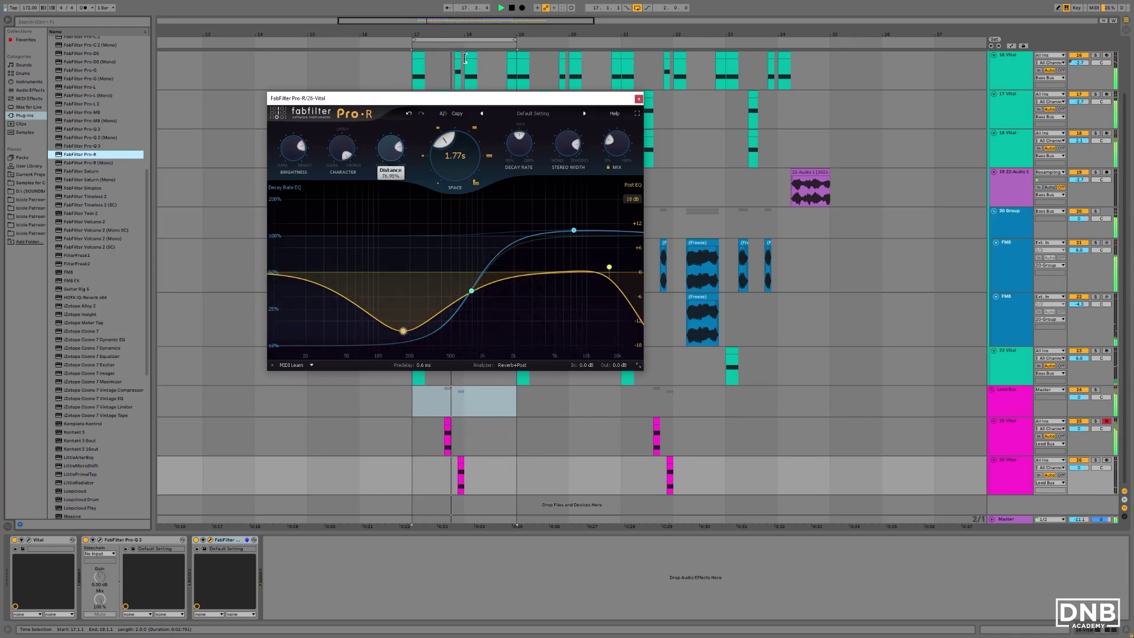
drag(387, 148, 385, 172)
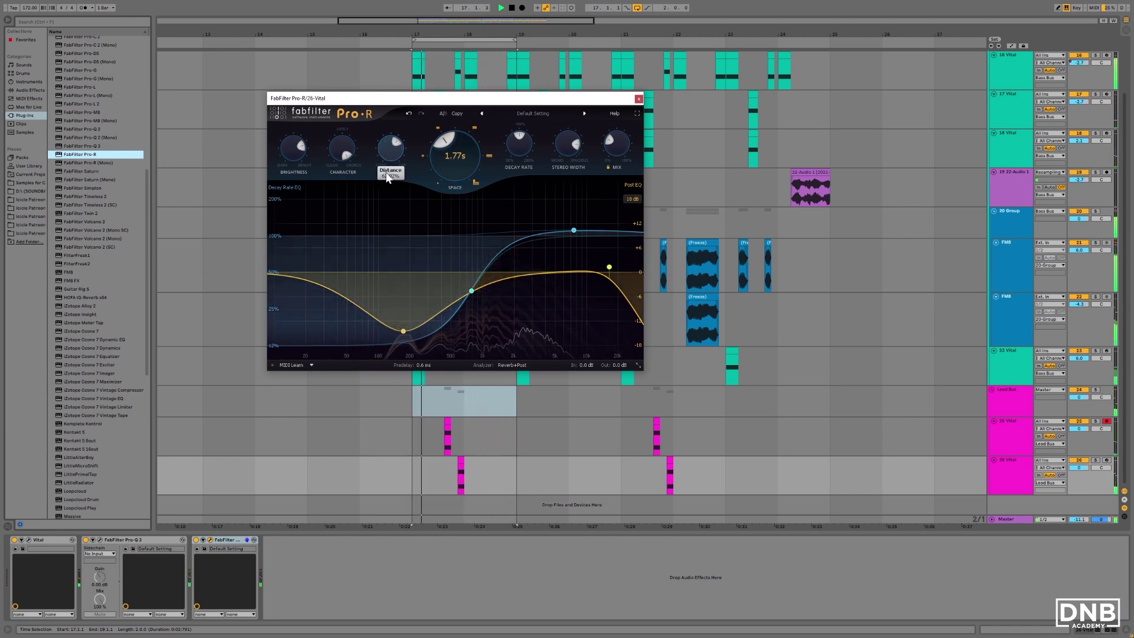
drag(574, 230, 517, 229)
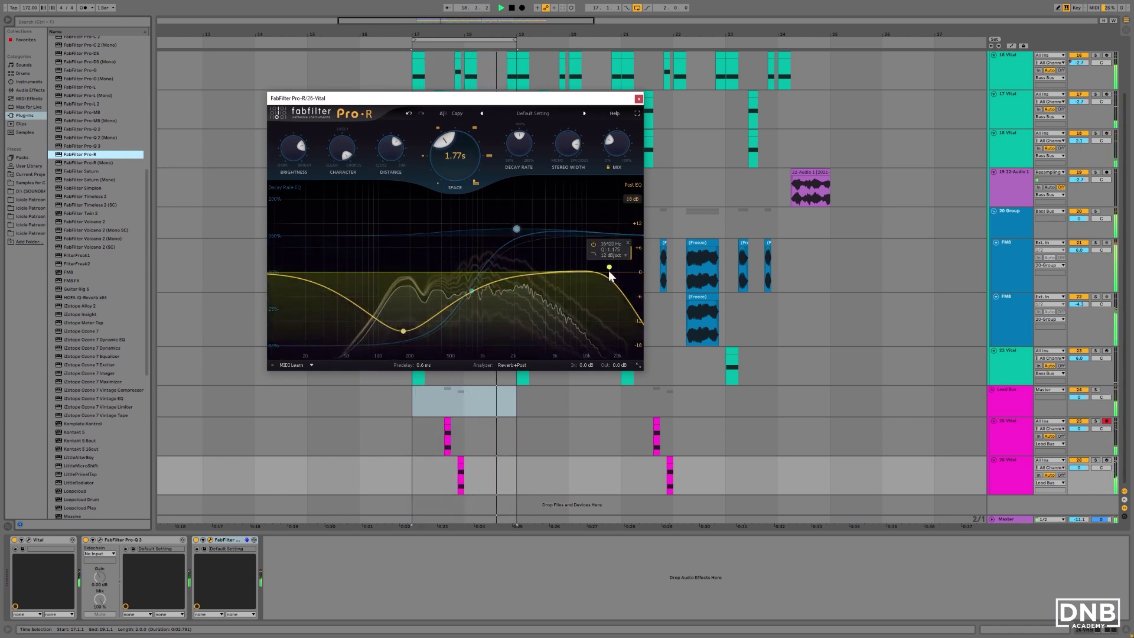
drag(609, 269, 542, 281)
drag(518, 229, 502, 226)
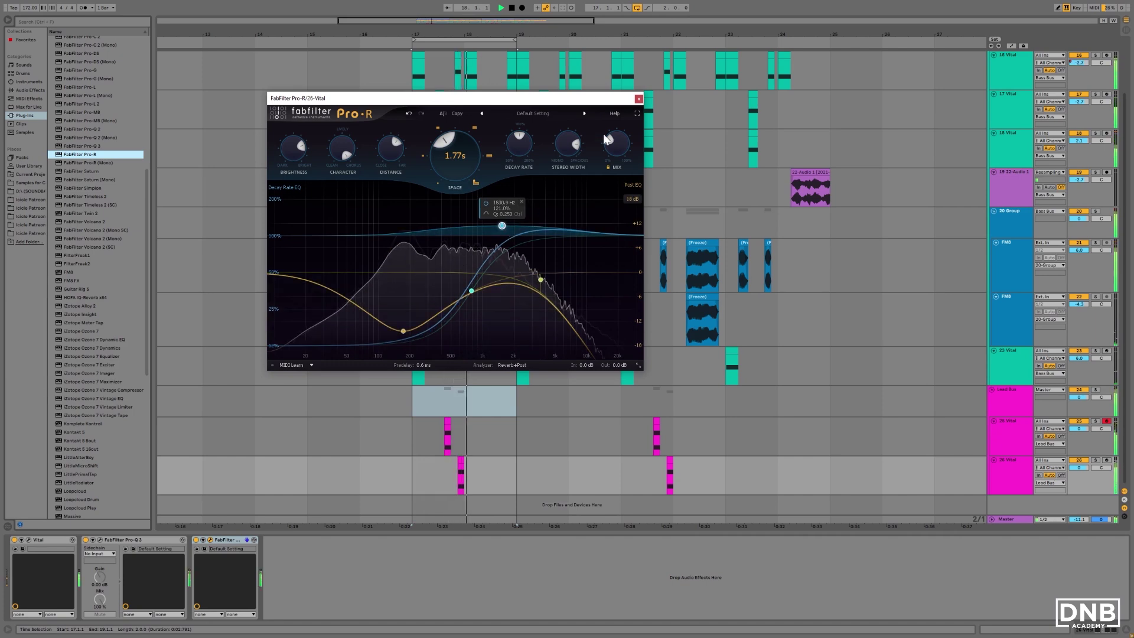
Stop playback and delete the Pro-R reverb device from the 26 Vital track.
key(space)
click(639, 99)
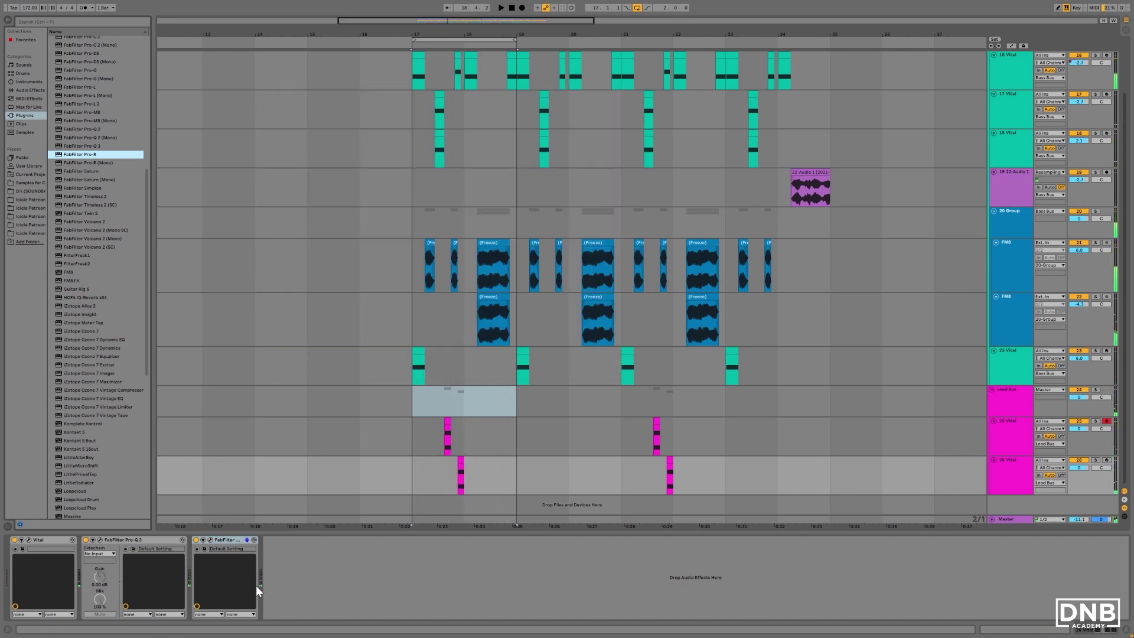
click(257, 585)
key(Delete)
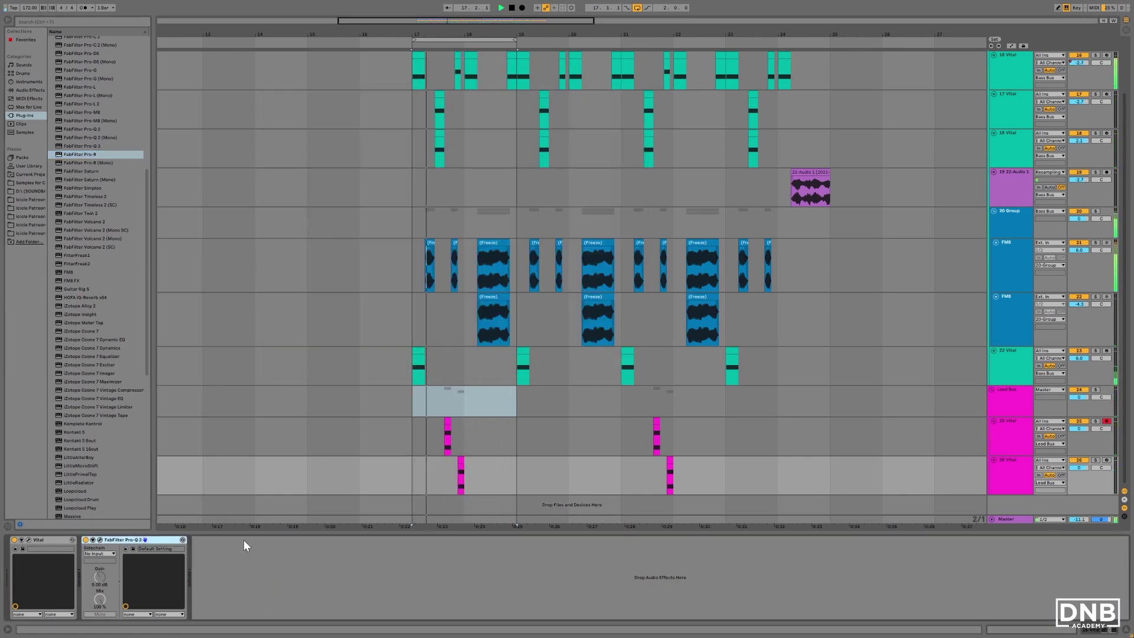
Raise the low band of Vital's reverb EQ in its Effects settings, audition it, then close Vital.
click(28, 540)
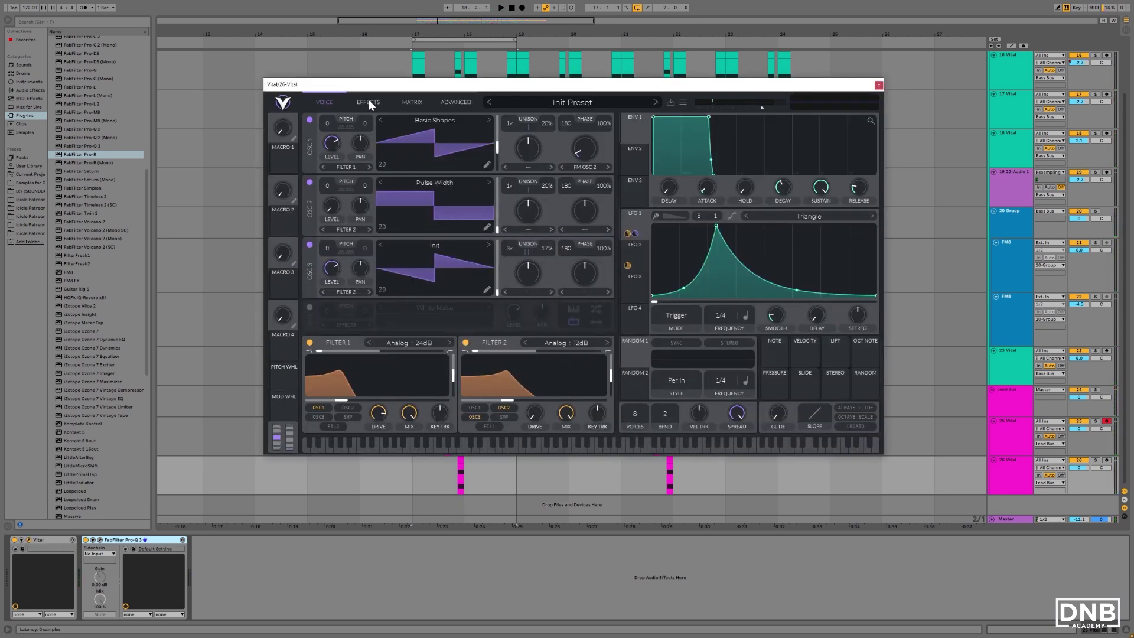
click(368, 103)
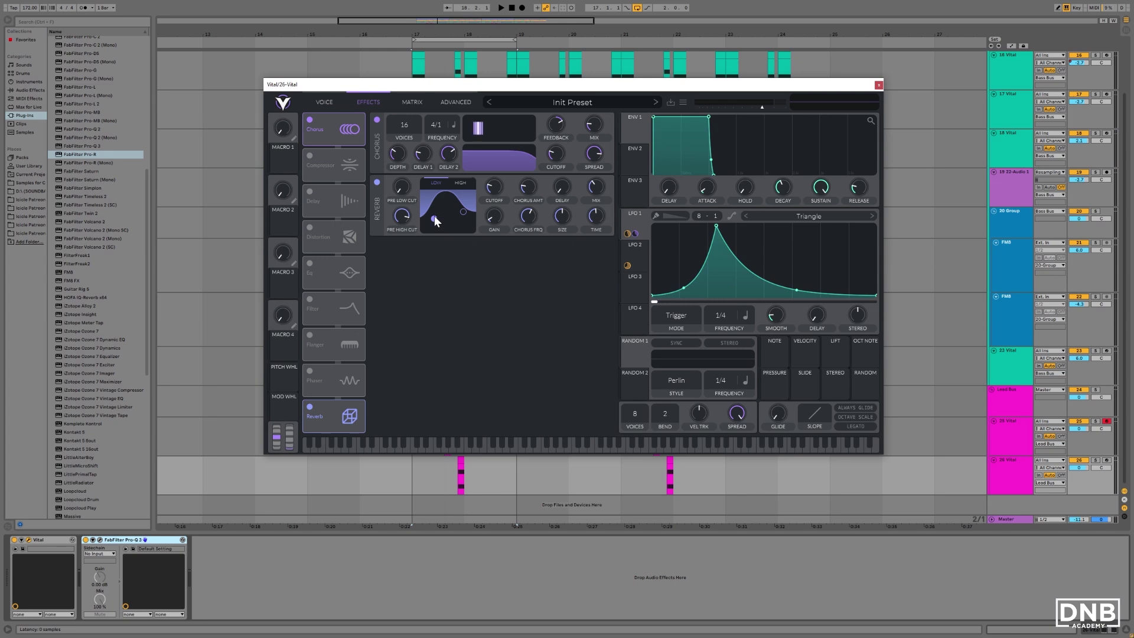
drag(434, 217, 431, 213)
key(space)
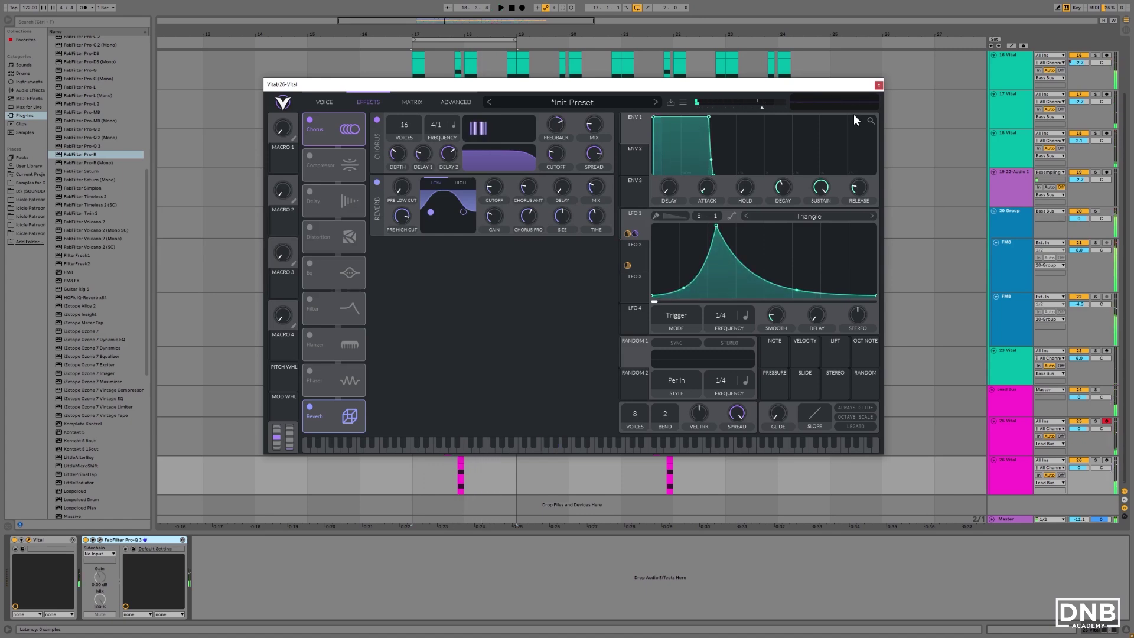
click(878, 86)
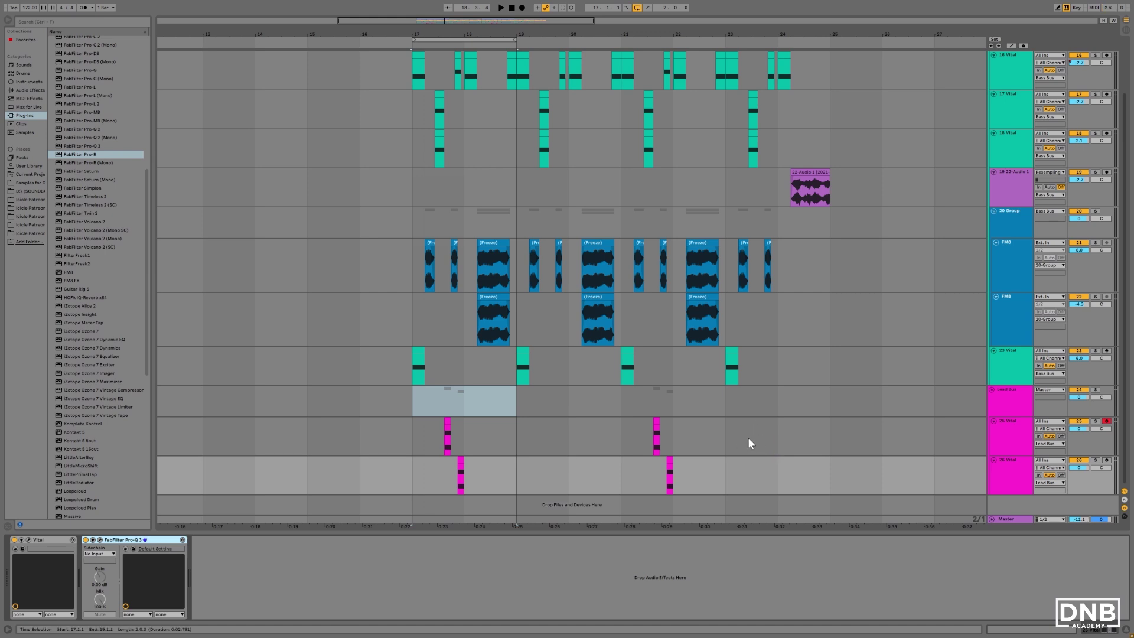
click(830, 438)
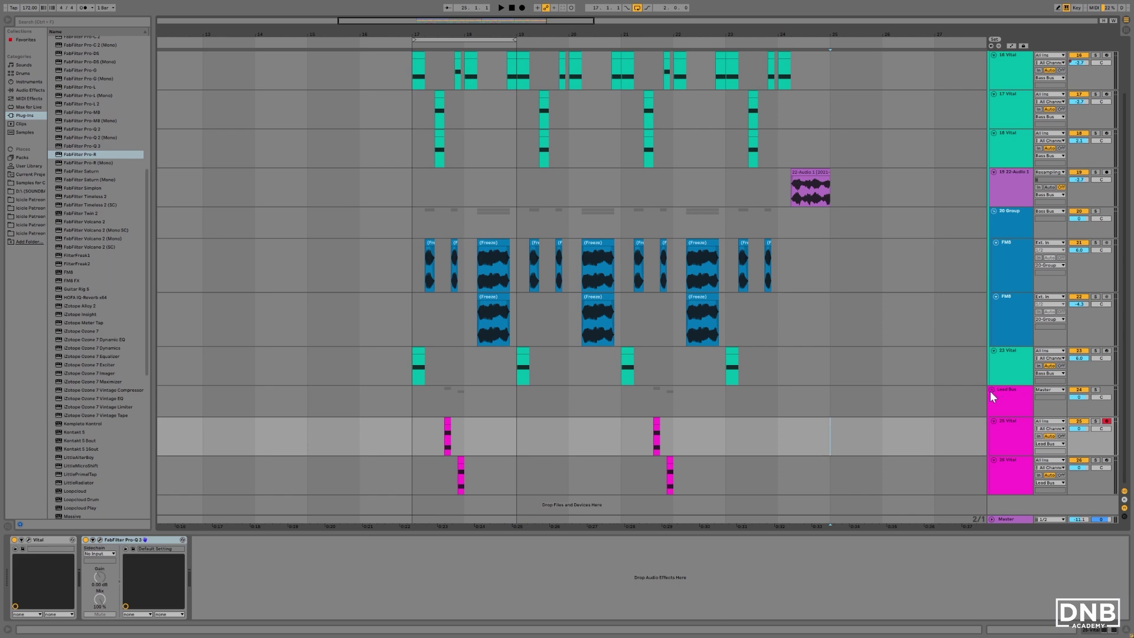